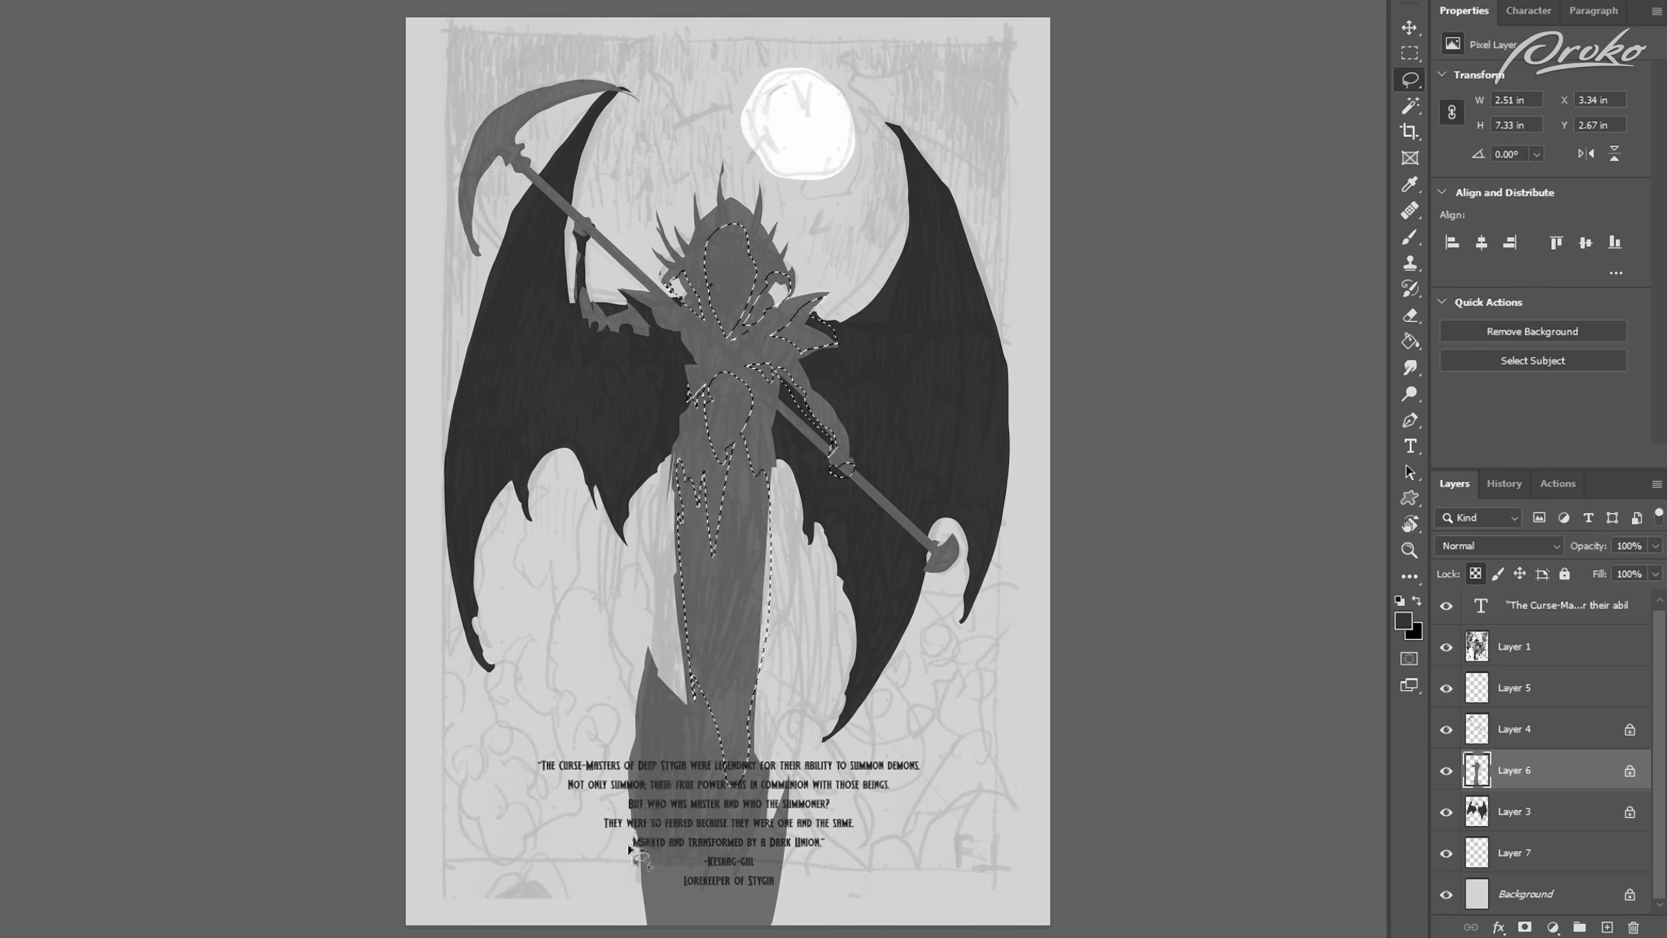
Step: Lasso the shadow shapes on the figure's torso and lower robe on Layer 6 and paint them dark grey
drag(643, 729, 679, 762)
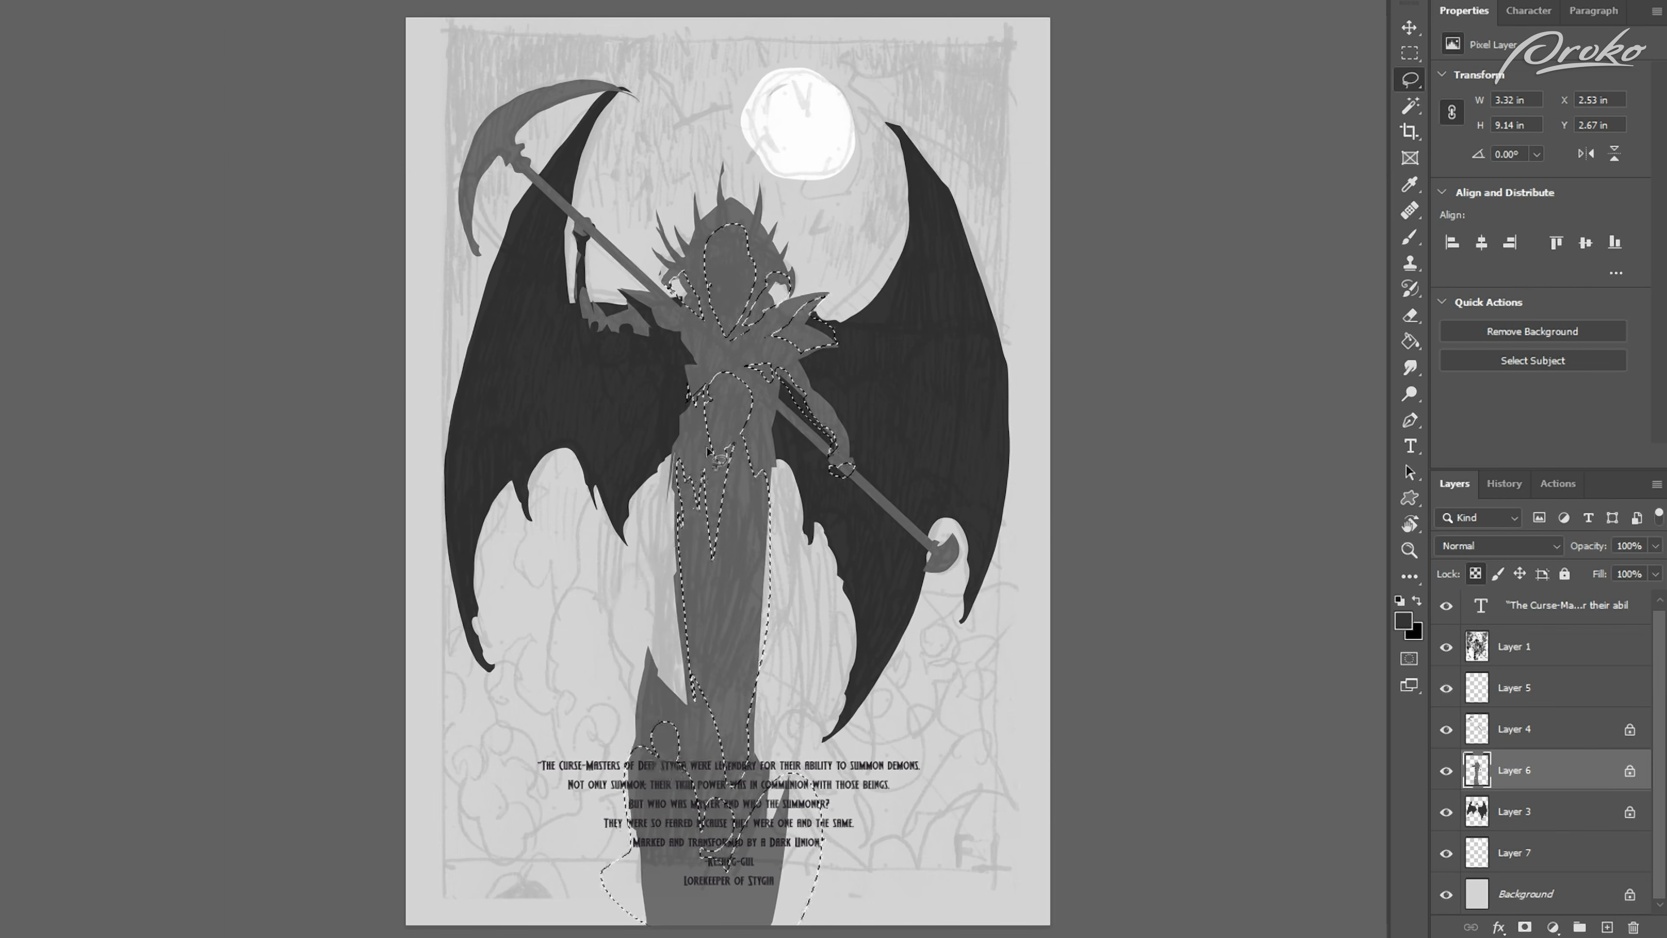
drag(778, 419, 776, 431)
mouse_move(686, 437)
mouse_down()
mouse_move(697, 395)
mouse_move(671, 348)
mouse_move(674, 487)
mouse_up()
drag(730, 341, 745, 343)
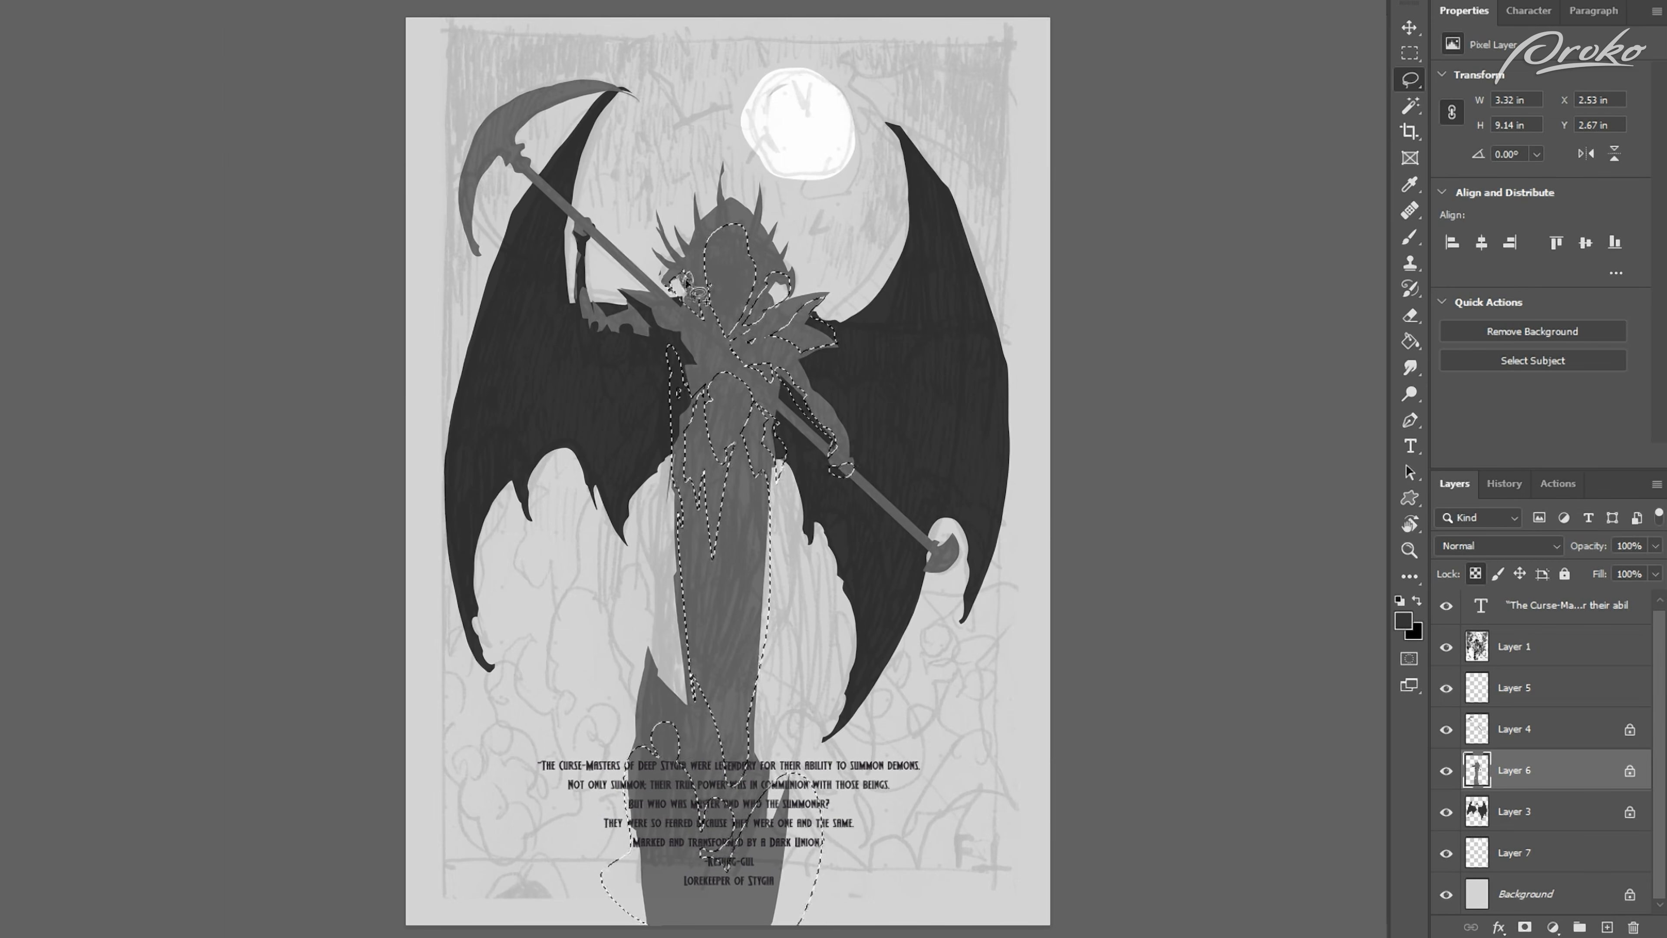
key(b)
mouse_move(730, 263)
mouse_down()
mouse_move(700, 785)
mouse_move(739, 867)
mouse_up()
key(ctrl+d)
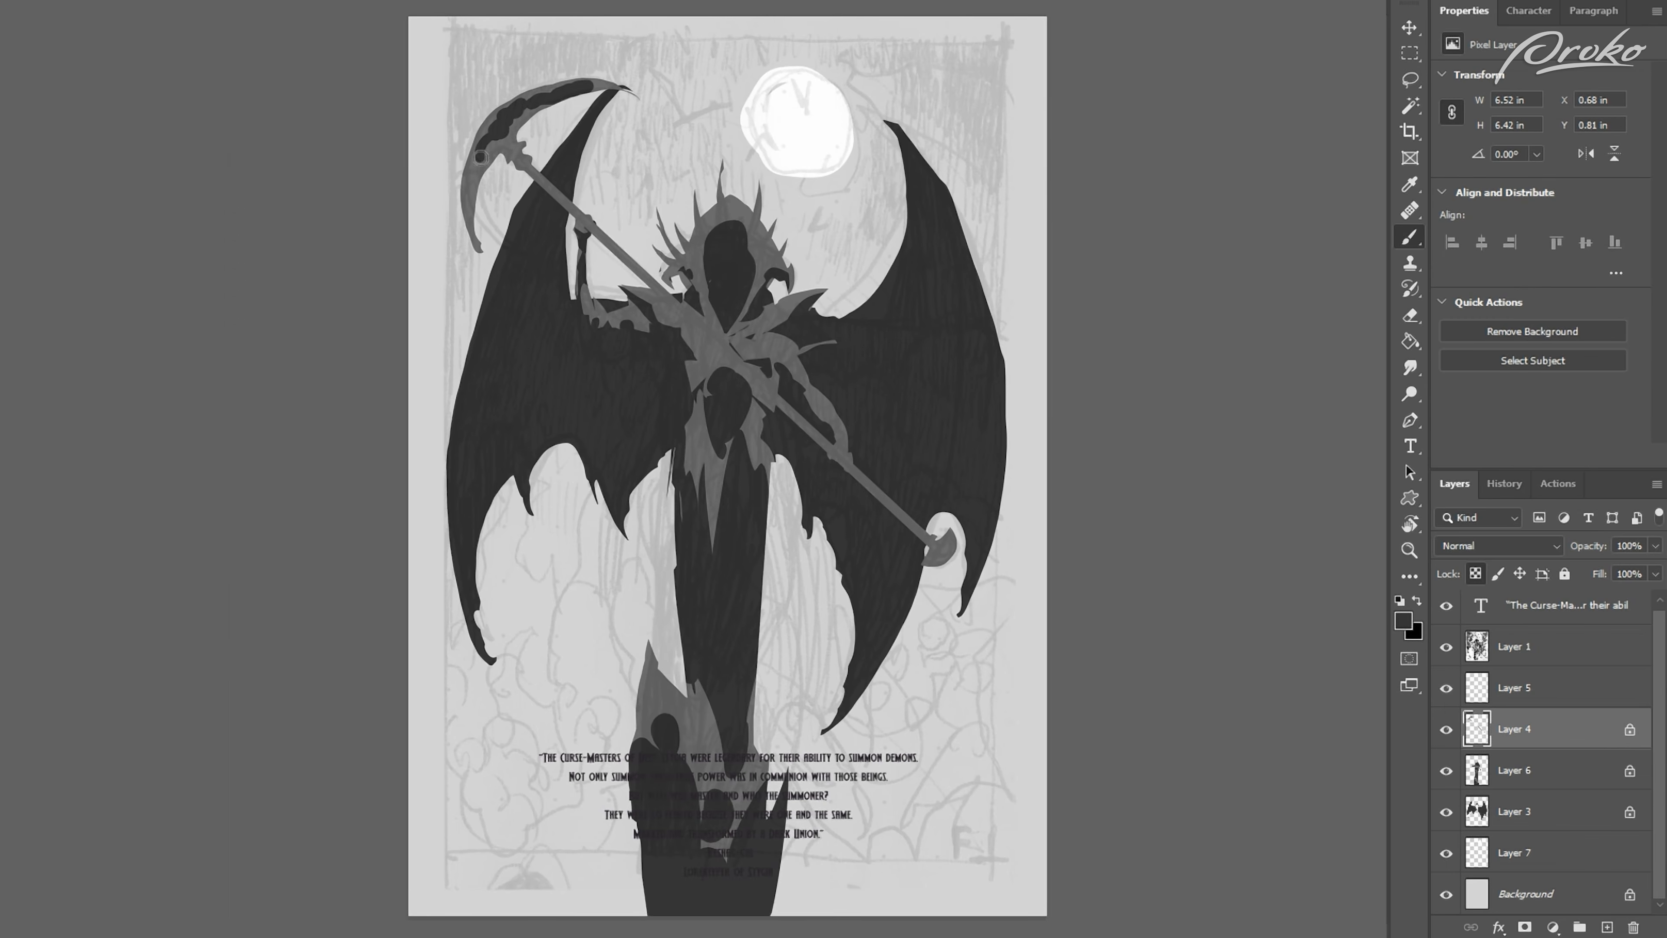
Step: Paint dark shading along the scythe on Layer 4 and over the head and upper chest on Layer 6
drag(473, 211, 500, 165)
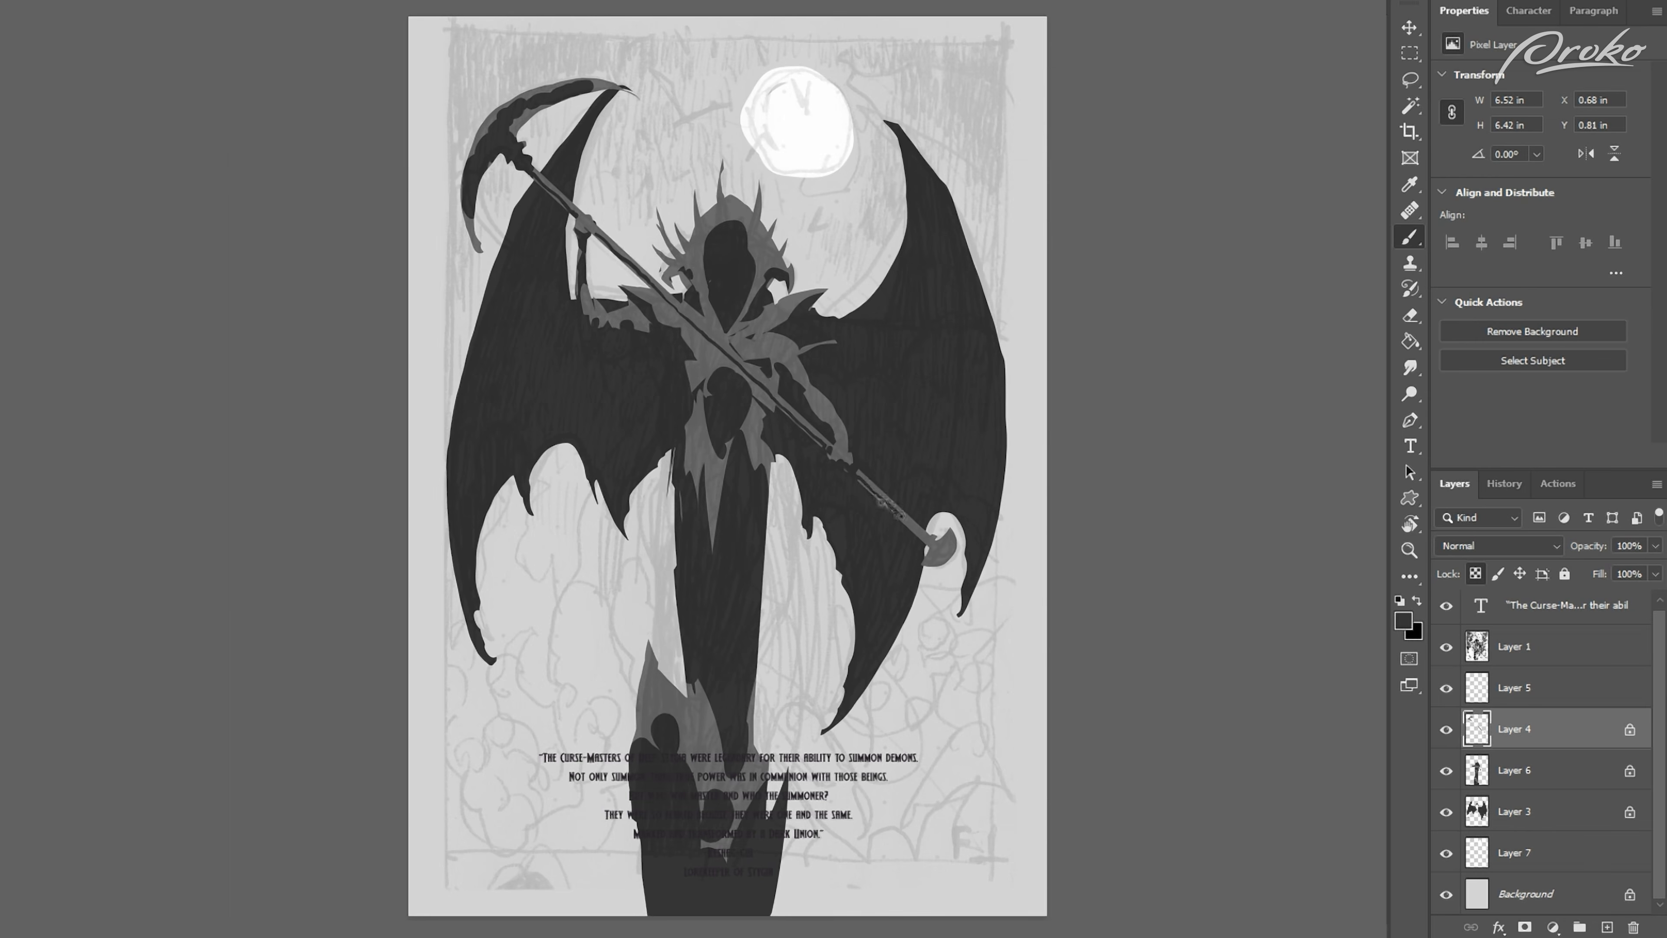
click(1514, 770)
mouse_move(690, 265)
mouse_down()
mouse_move(694, 232)
mouse_move(737, 206)
mouse_move(736, 279)
mouse_move(767, 252)
mouse_up()
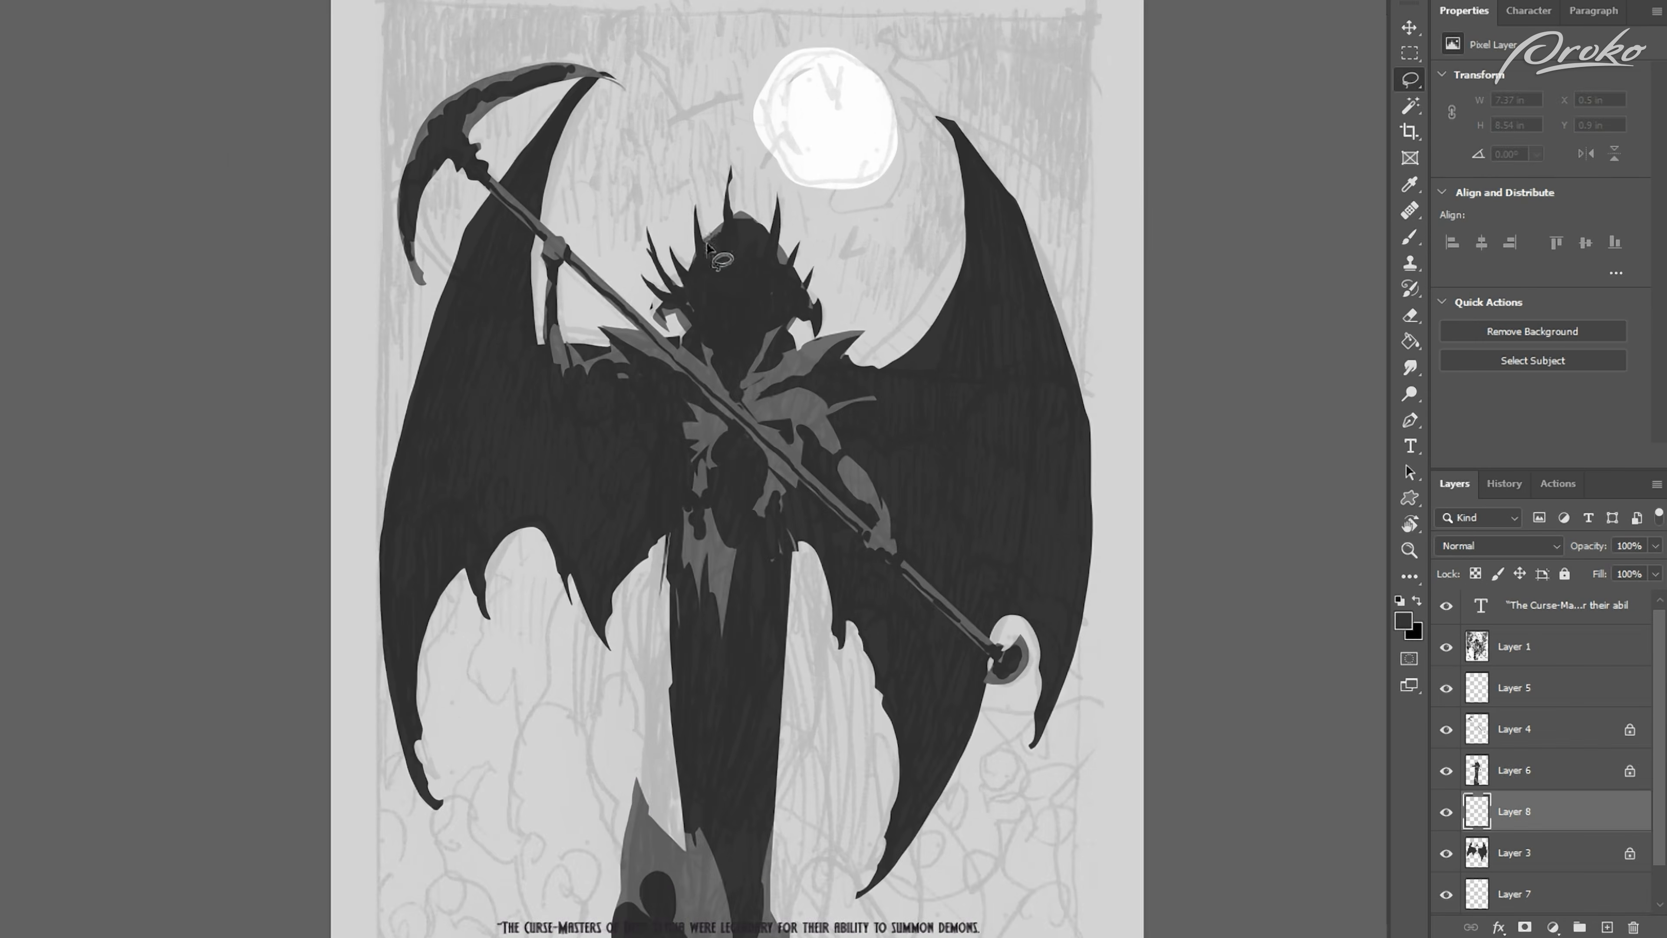
drag(732, 272, 660, 194)
drag(709, 262, 709, 258)
mouse_move(704, 251)
mouse_down()
mouse_move(648, 218)
mouse_move(699, 266)
mouse_up()
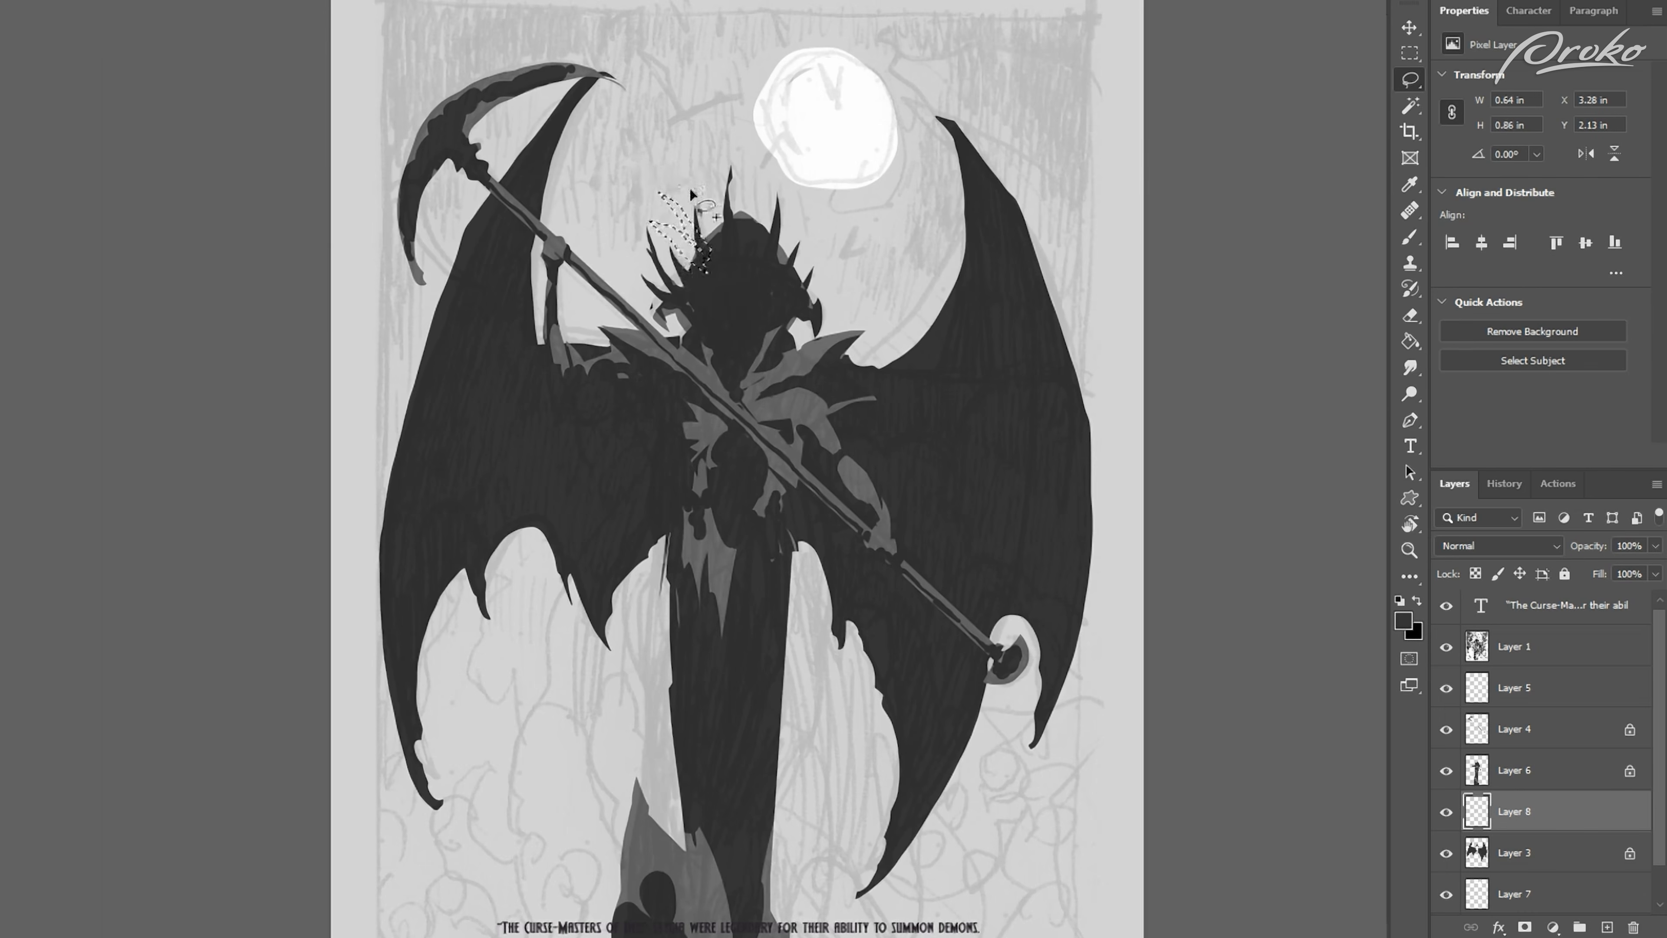
Step: Lasso pointed feathers on the scythe-blade side of the headdress on Layer 8 and paint them dark grey
mouse_move(689, 193)
mouse_down()
mouse_move(692, 178)
mouse_move(712, 227)
mouse_move(705, 269)
mouse_up()
mouse_move(704, 187)
mouse_down()
mouse_move(732, 184)
mouse_move(738, 223)
mouse_move(748, 197)
mouse_move(728, 270)
mouse_up()
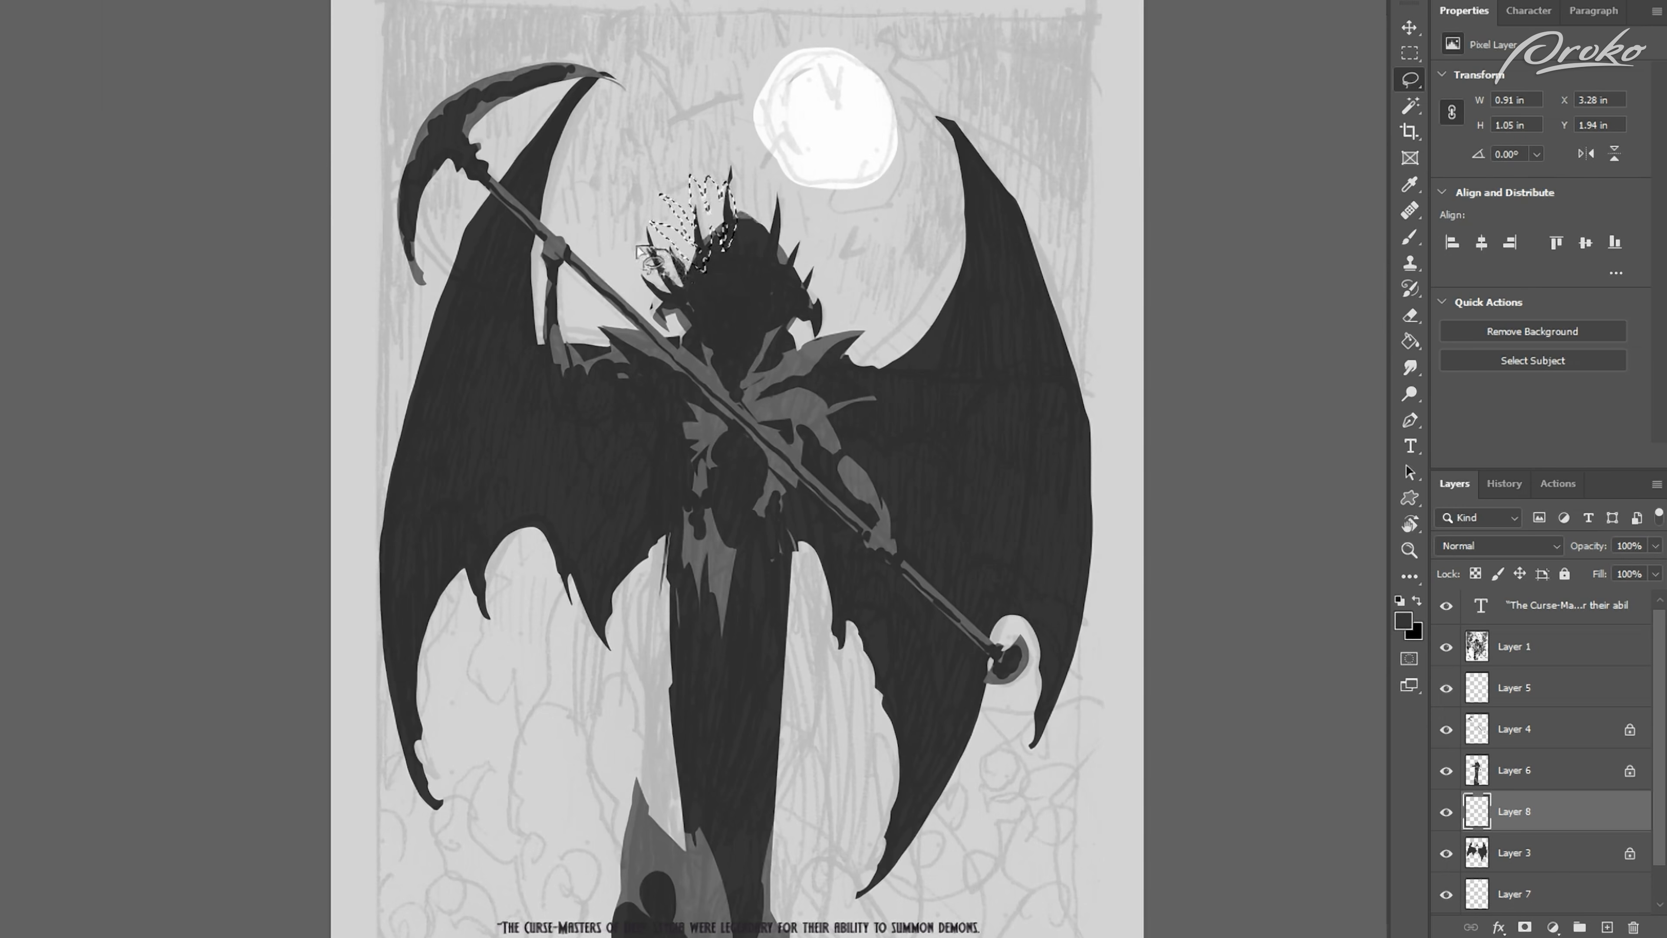
mouse_move(709, 299)
mouse_down()
mouse_move(663, 279)
mouse_move(643, 292)
mouse_move(653, 318)
mouse_move(691, 332)
mouse_move(705, 302)
mouse_up()
key(b)
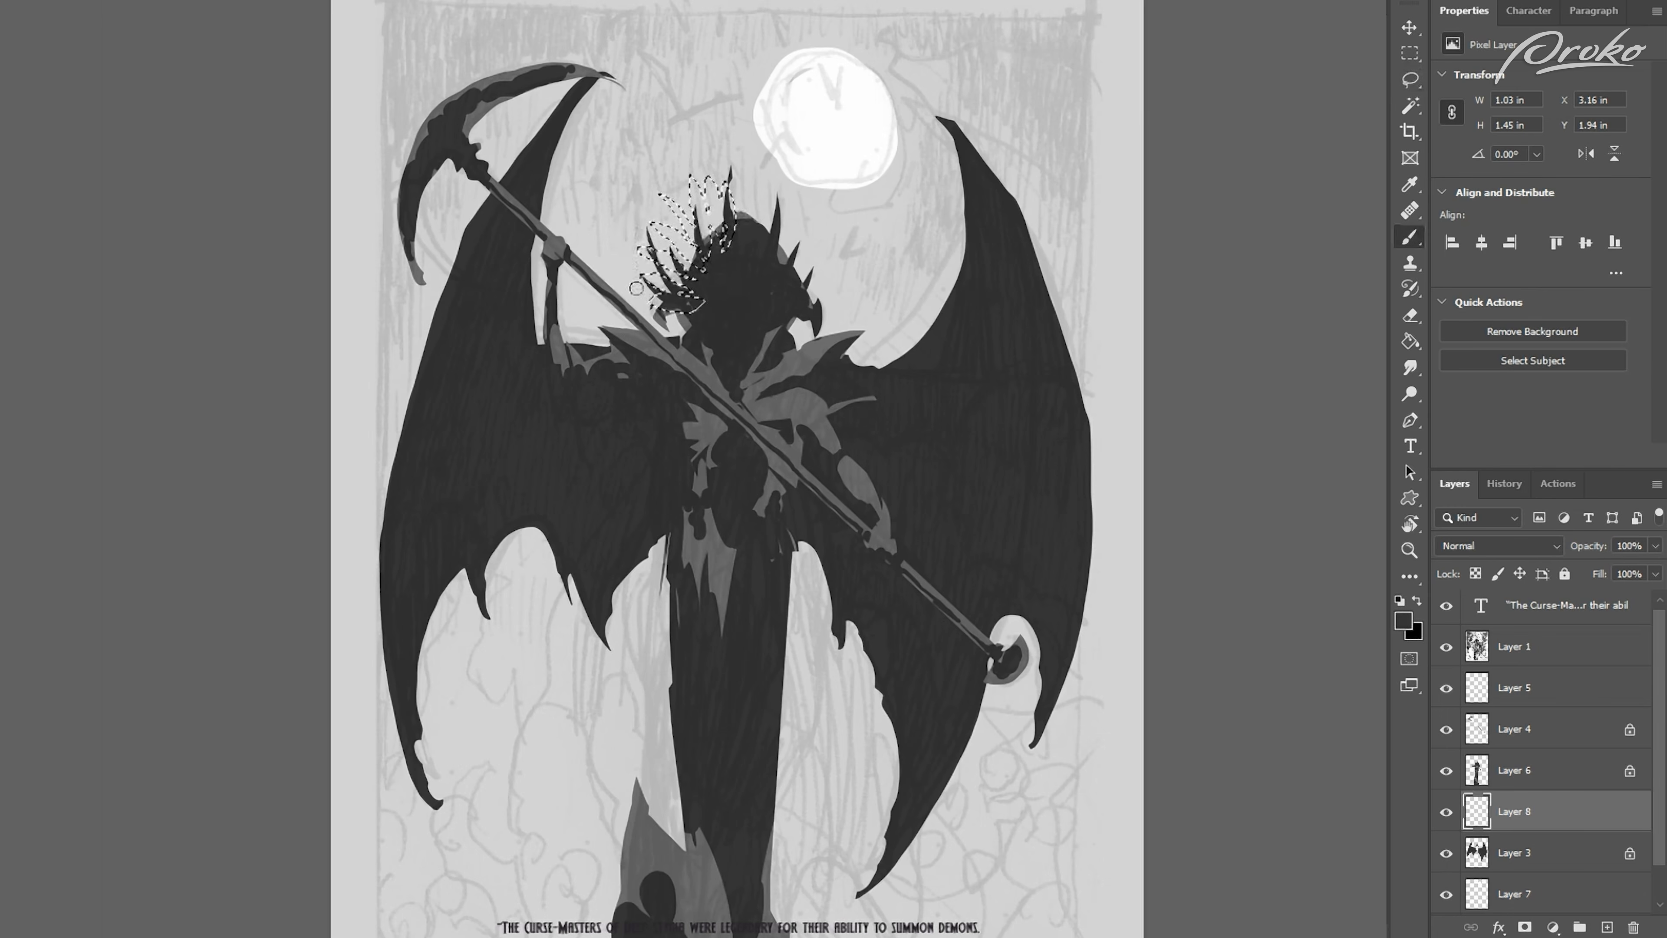
drag(676, 222, 704, 258)
key(ctrl+d)
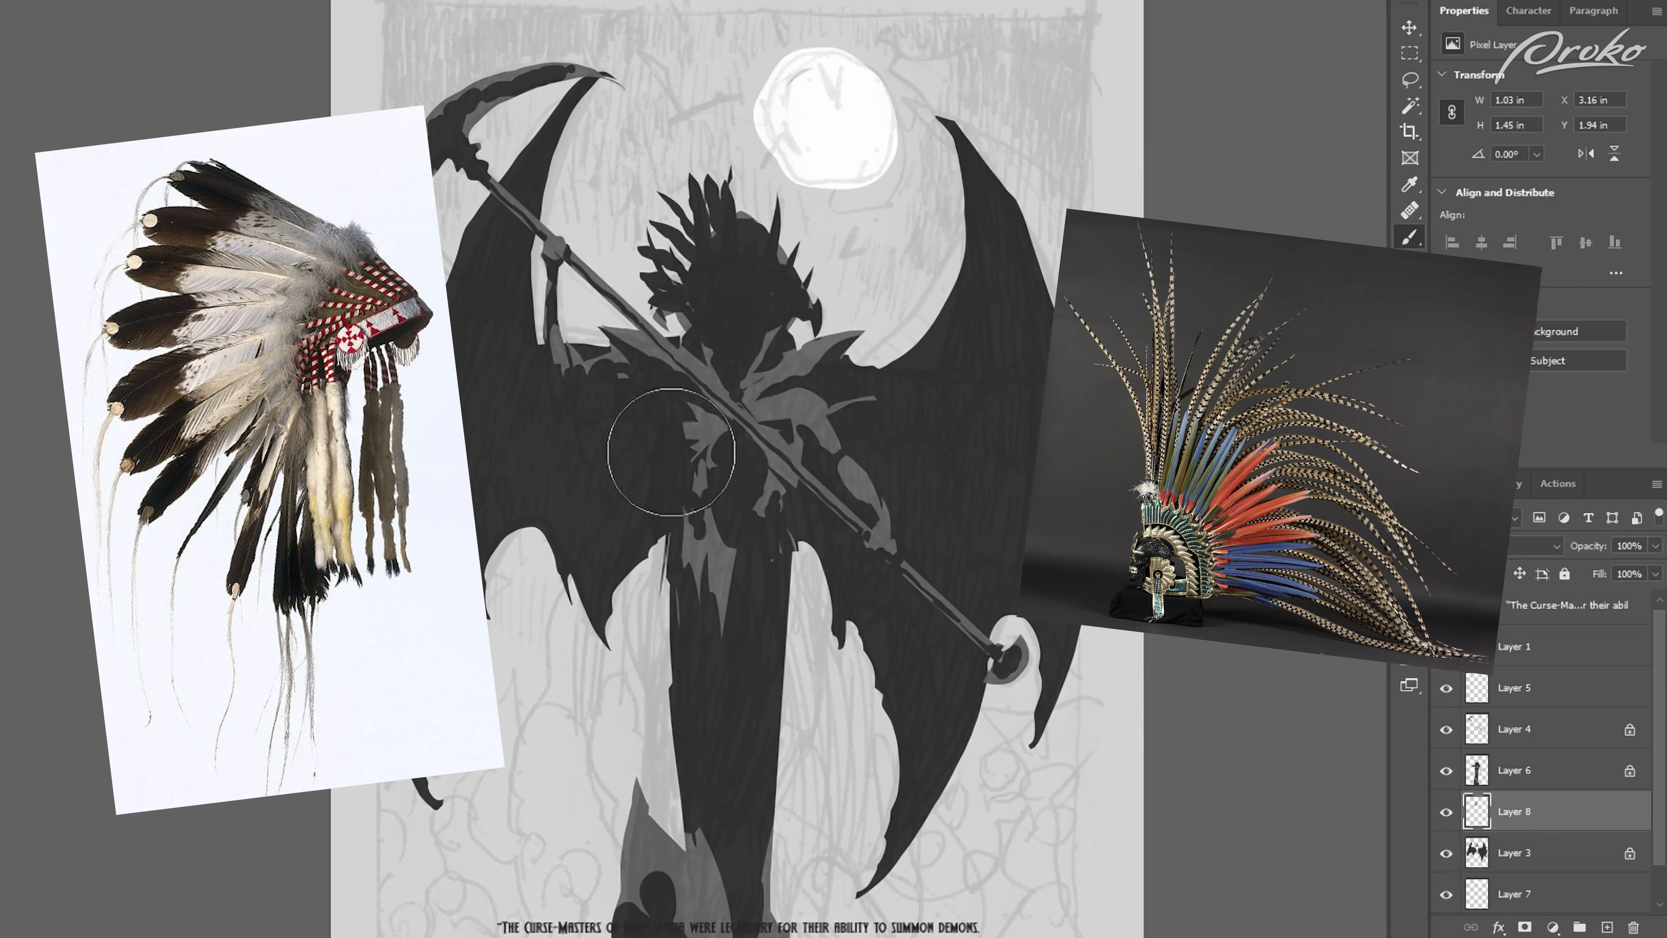
Step: Lasso matching feathers across the crown and the moon side of the headdress and paint them dark grey
key(bracketleft)
key(bracketleft)
key(bracketleft)
key(bracketleft)
key(bracketleft)
key(bracketleft)
key(bracketleft)
key(bracketleft)
key(bracketleft)
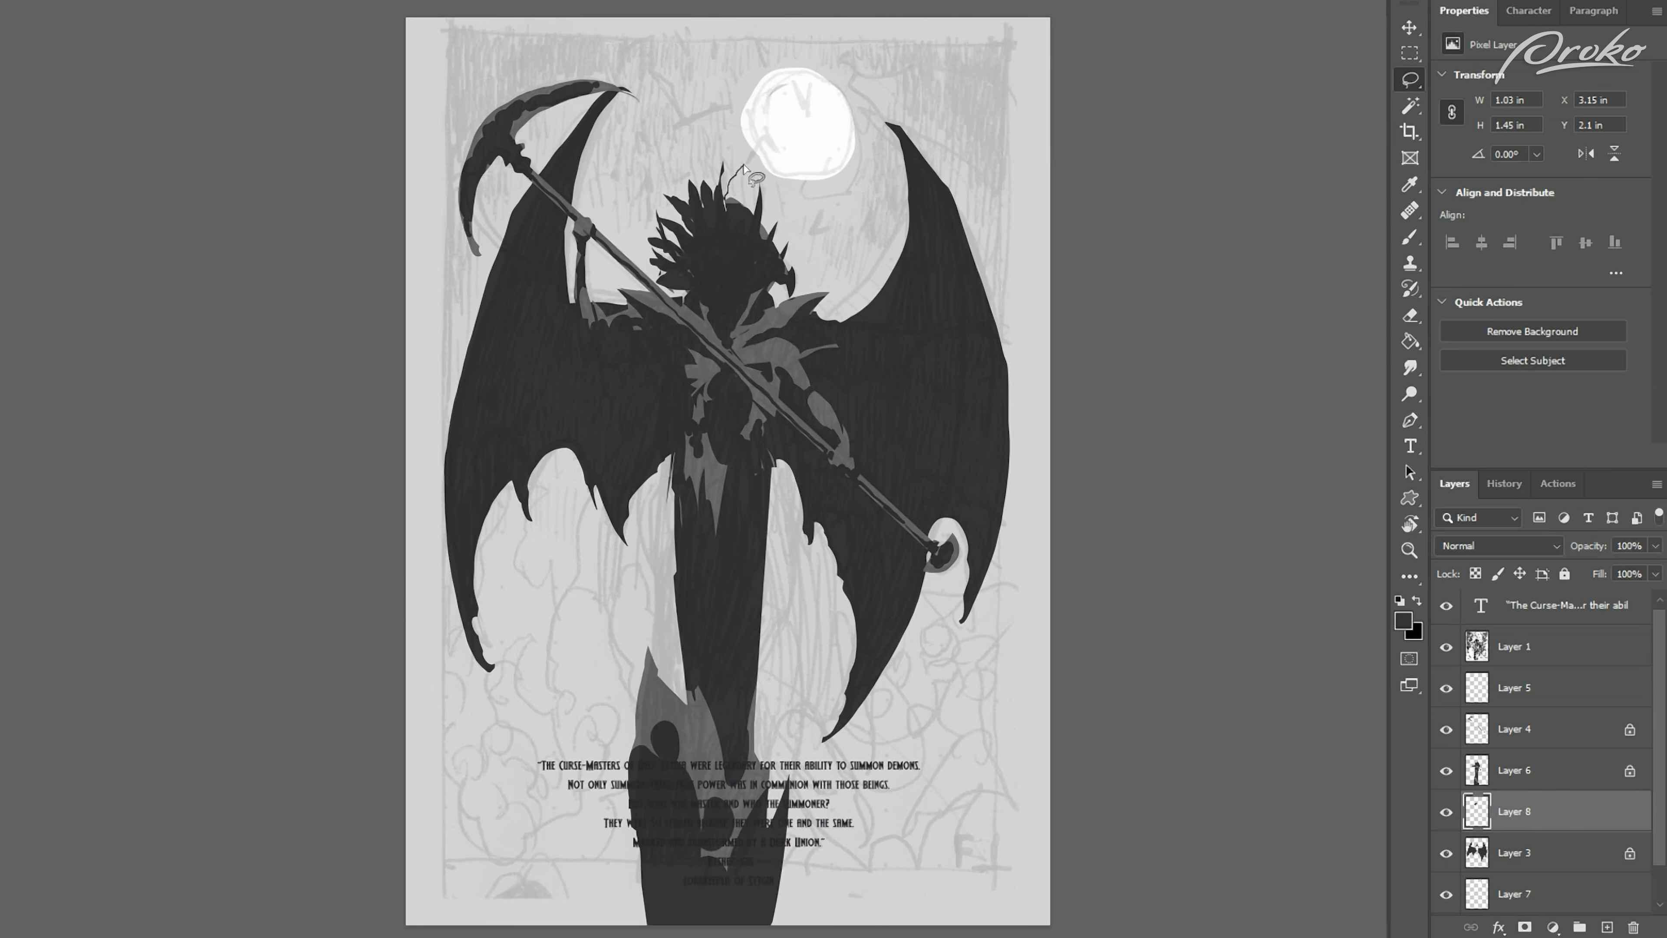
drag(738, 202, 727, 204)
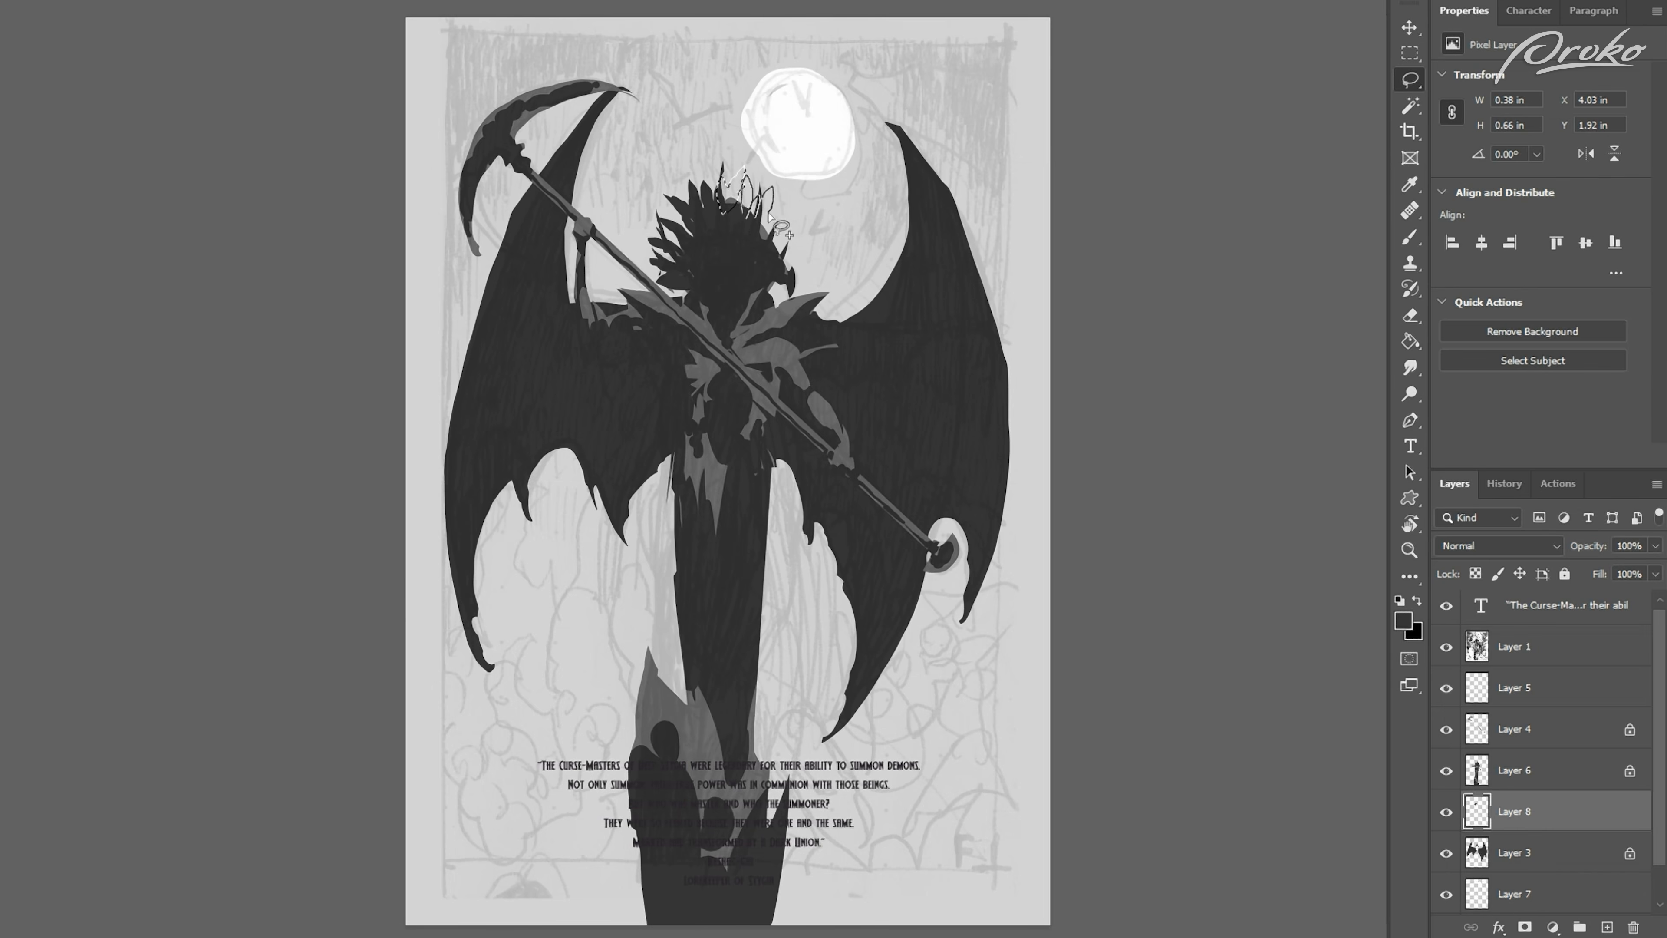
mouse_move(748, 226)
mouse_down()
mouse_move(755, 250)
mouse_move(780, 248)
mouse_move(802, 224)
mouse_move(755, 253)
mouse_move(683, 253)
mouse_move(688, 236)
mouse_move(700, 258)
mouse_move(767, 267)
mouse_move(803, 245)
mouse_move(776, 268)
mouse_move(723, 228)
mouse_move(786, 265)
mouse_up()
key(b)
mouse_move(675, 238)
mouse_down()
mouse_move(745, 186)
mouse_move(797, 247)
mouse_move(758, 259)
mouse_up()
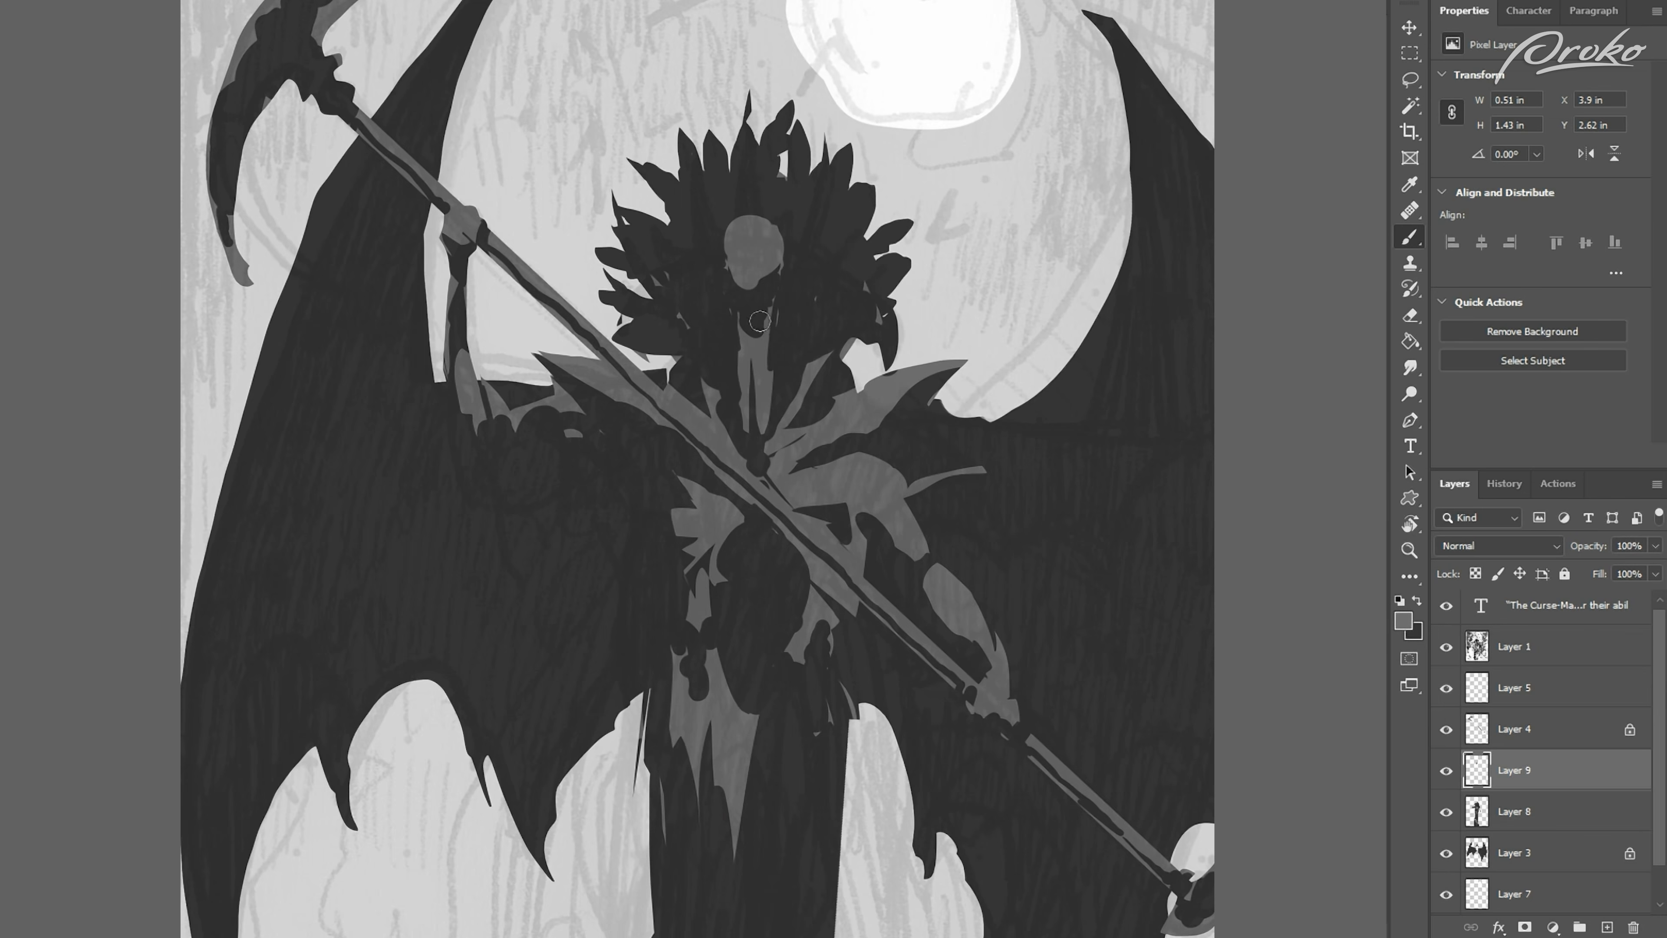
Step: Paint dark eye sockets and facial gaps into the grey skull and outline its teeth and lower jaw with the lasso
key(x)
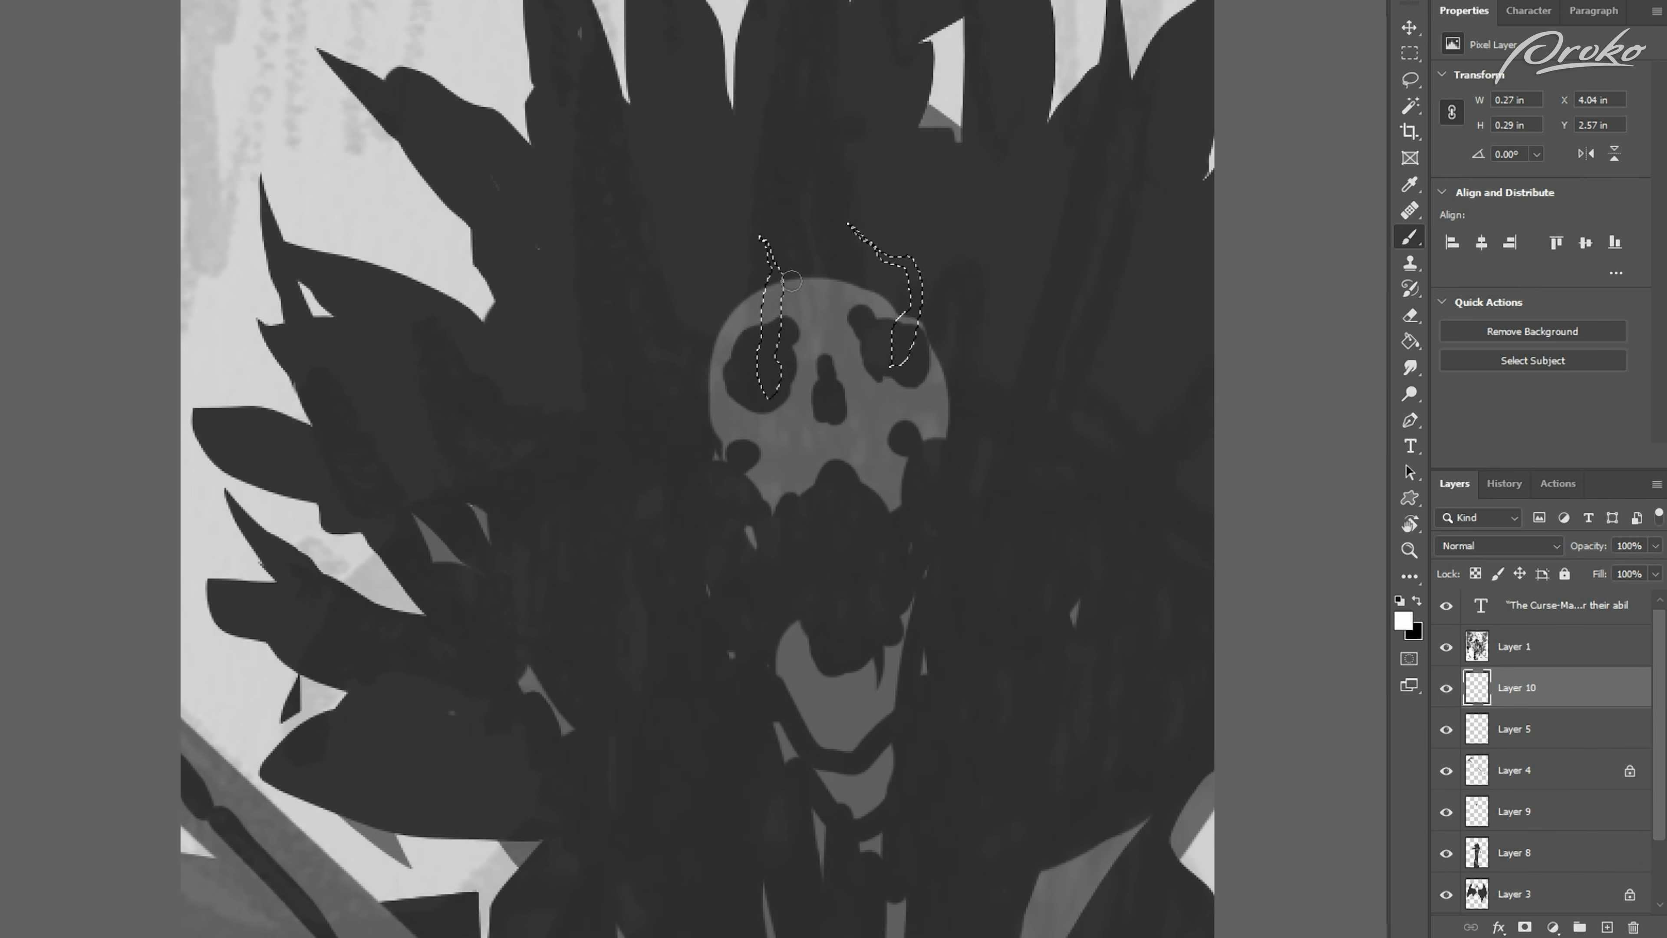
drag(763, 233, 765, 372)
drag(863, 231, 912, 316)
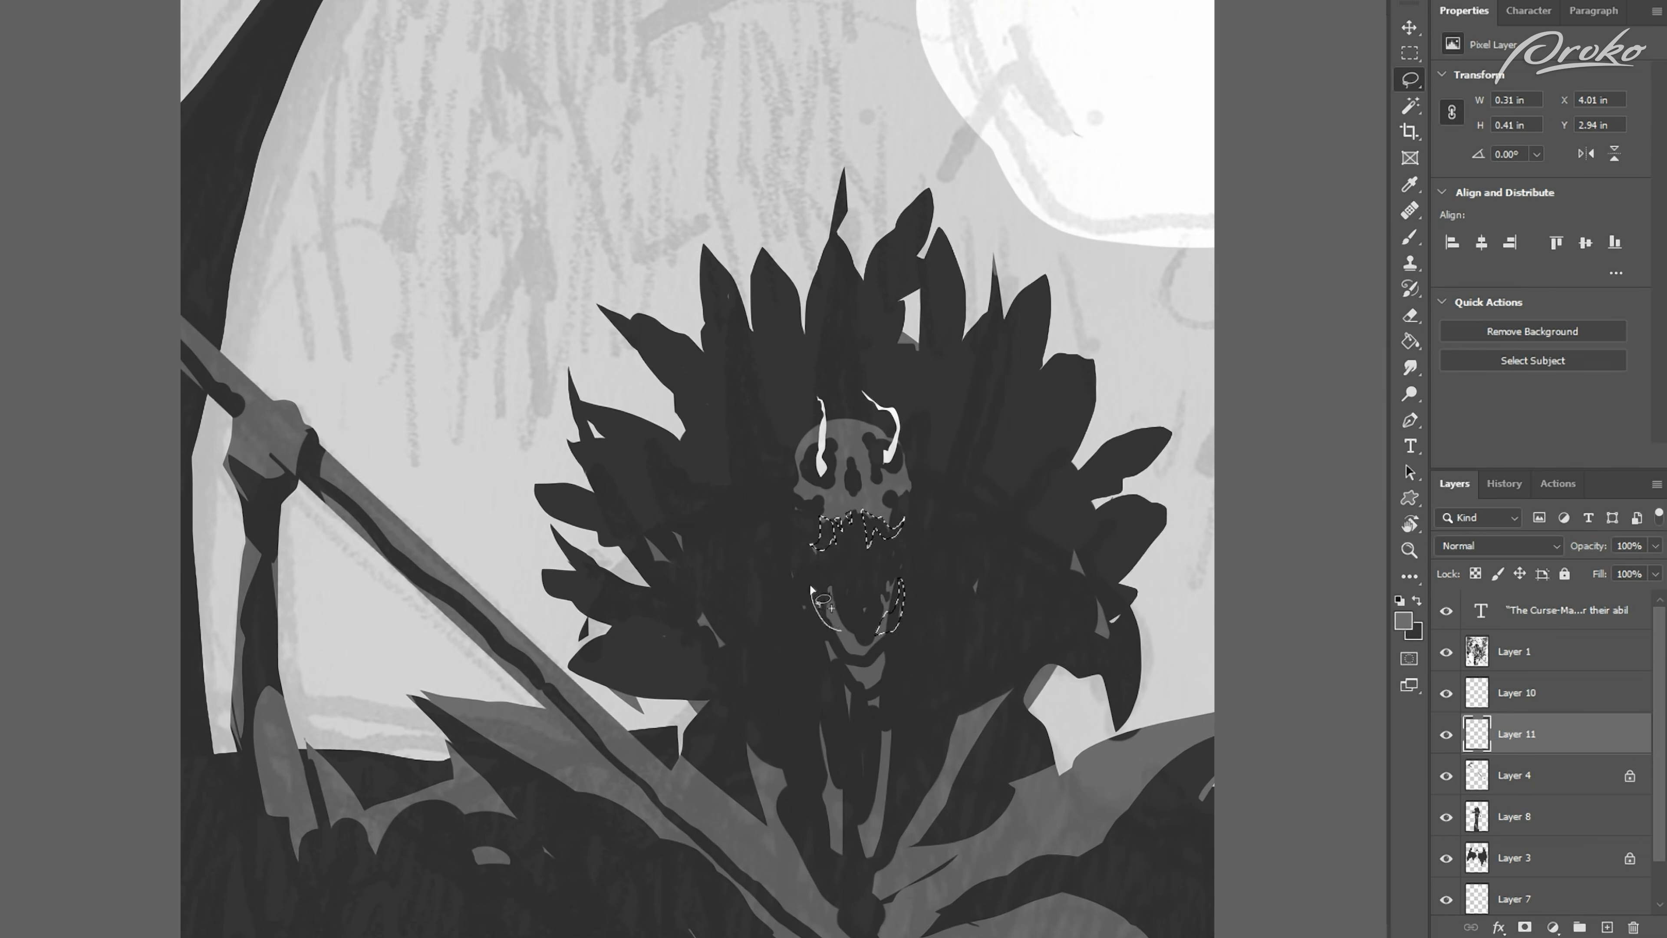
drag(814, 578, 855, 617)
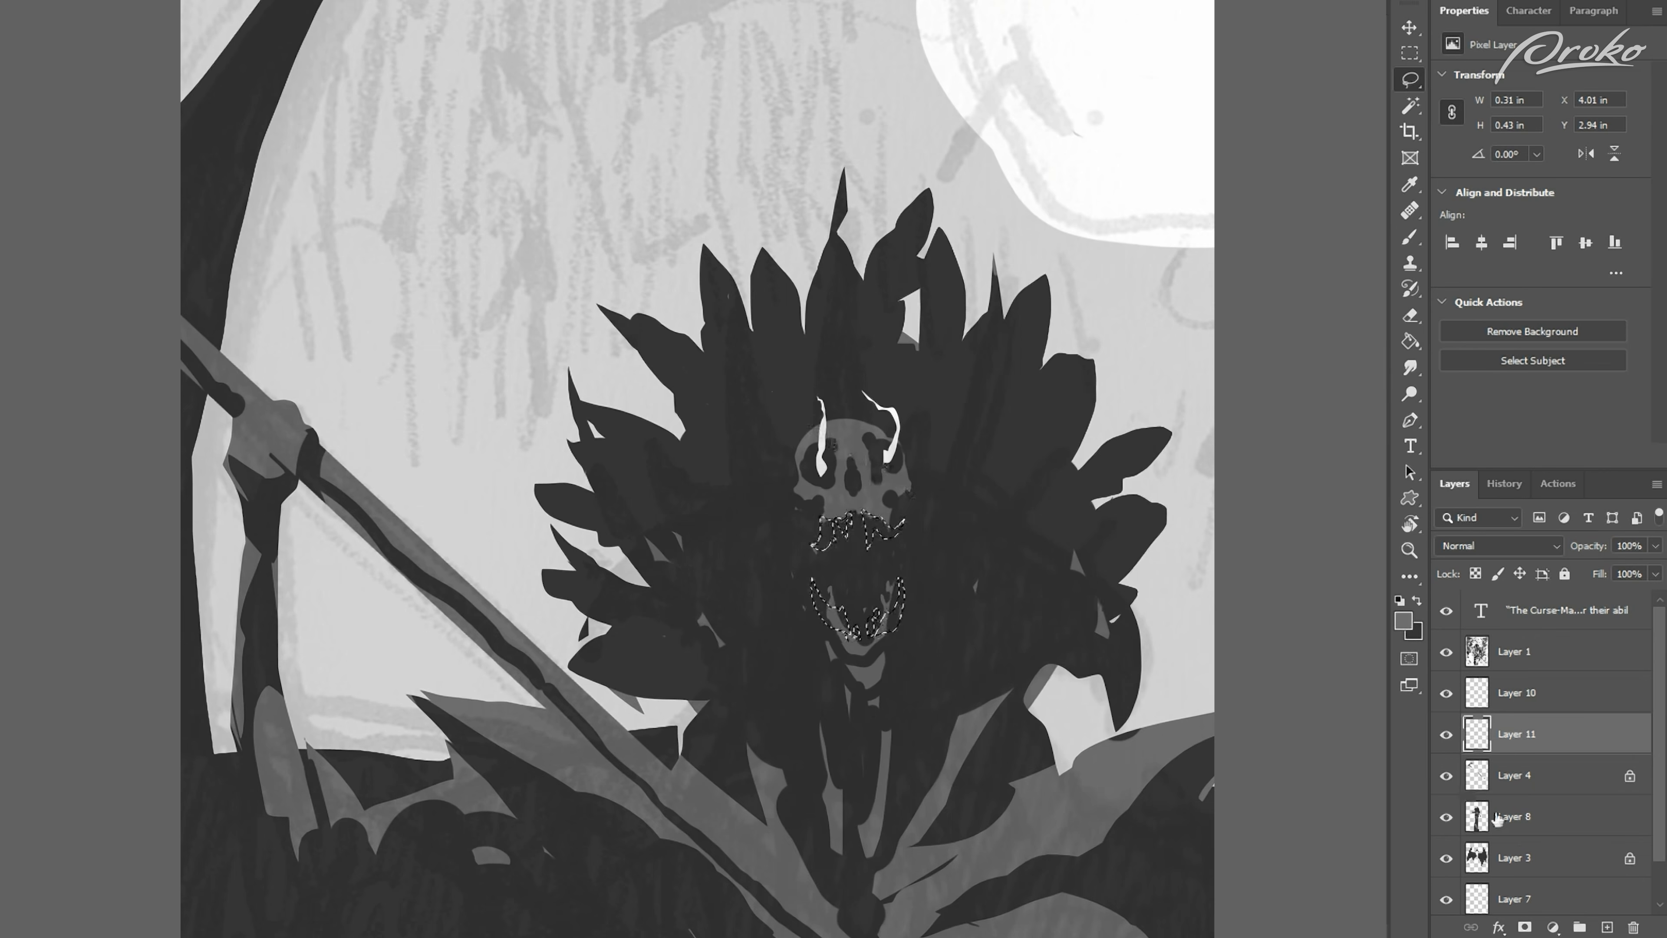
key(ctrl+shift+alt+n)
key(b)
key(ctrl+0)
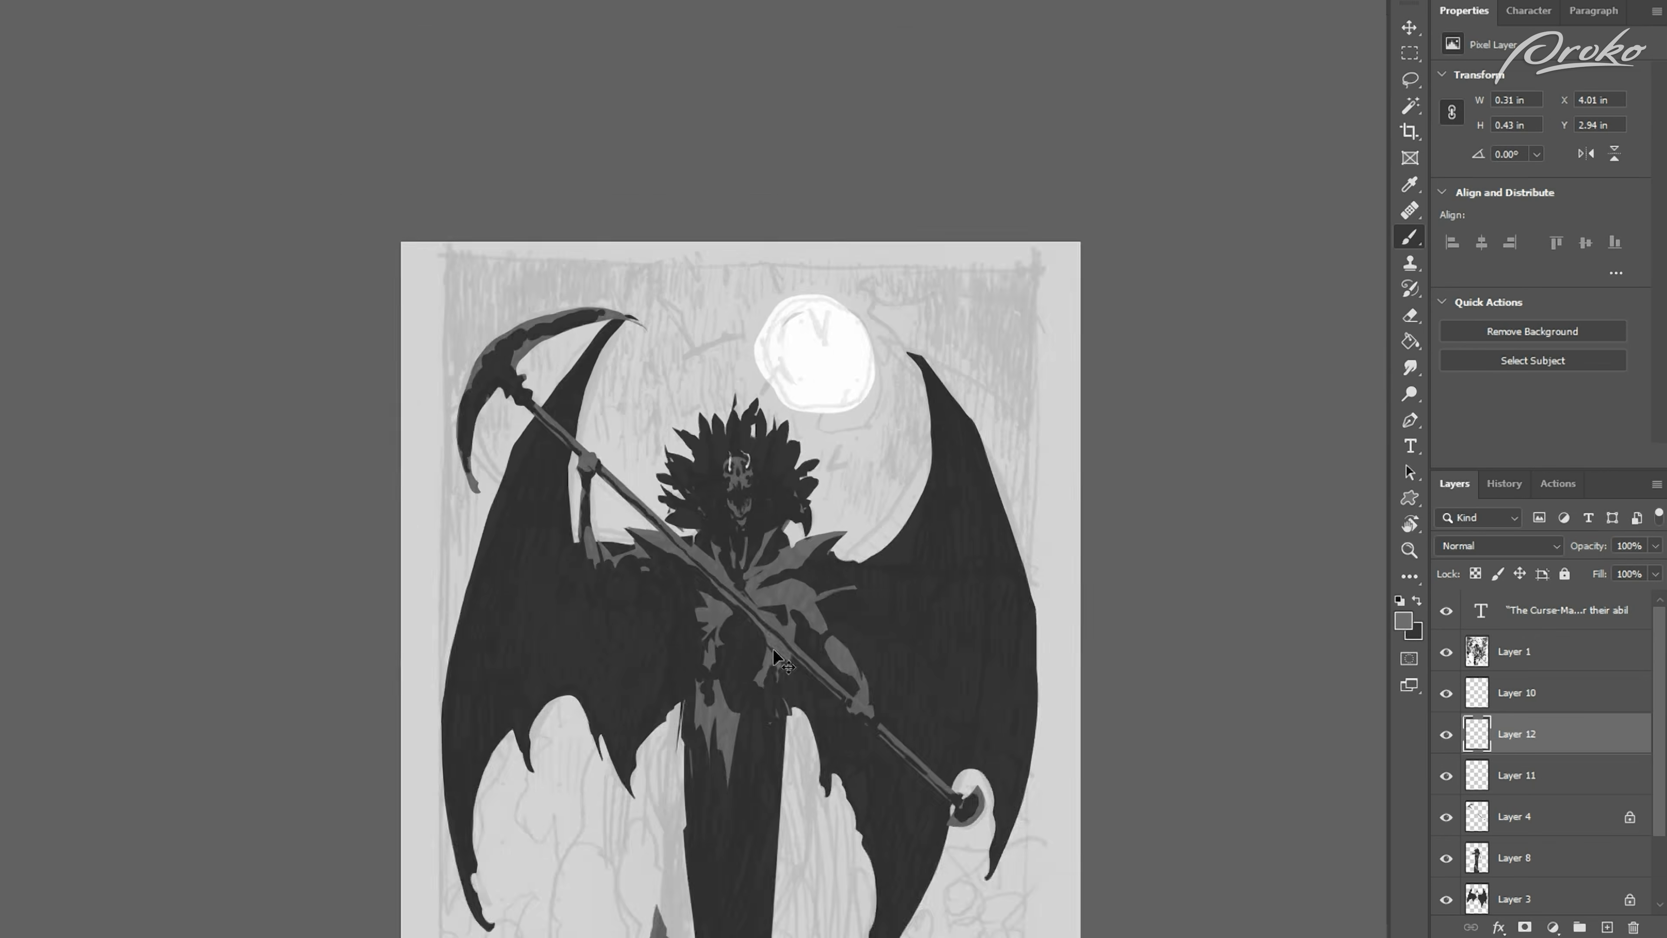
key(ctrl+plus)
key(e)
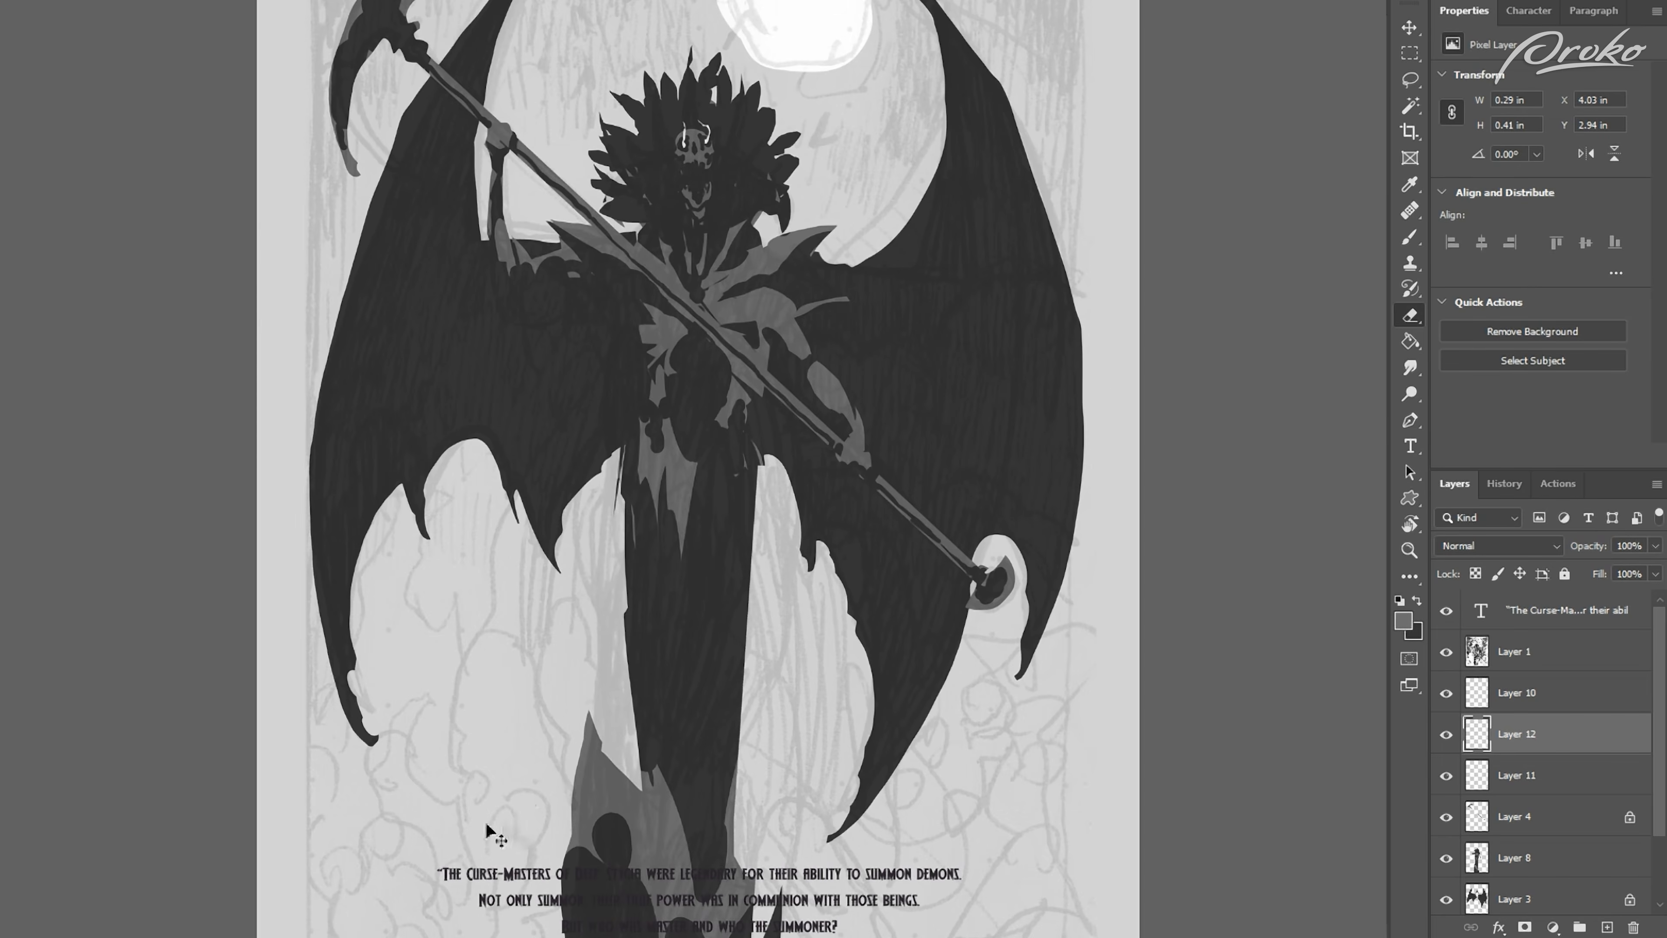
key(ctrl+plus)
drag(447, 506, 510, 893)
key(ctrl+plus)
key(ctrl+minus)
key(ctrl+minus)
drag(1520, 734, 1630, 922)
drag(1493, 895, 1633, 926)
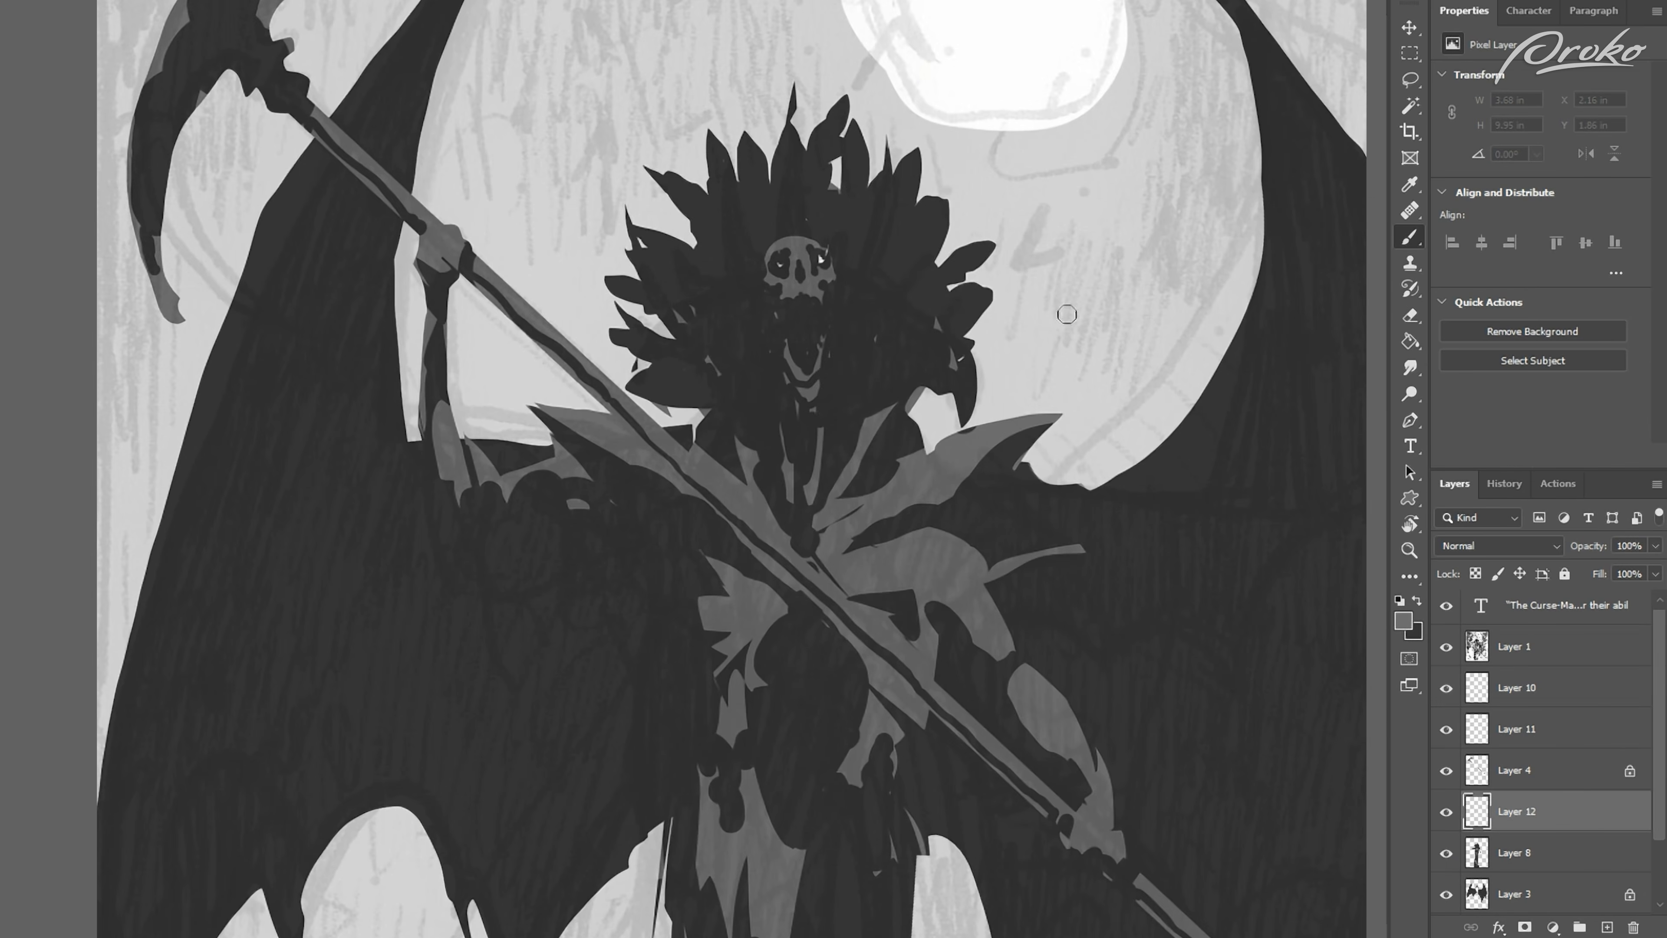
Step: Paint long, curling grey tentacles reaching from the shoulder on the moon side past the headdress and across the wing
mouse_move(1068, 313)
mouse_down()
mouse_move(986, 264)
mouse_move(846, 389)
mouse_move(819, 384)
mouse_move(812, 333)
mouse_up()
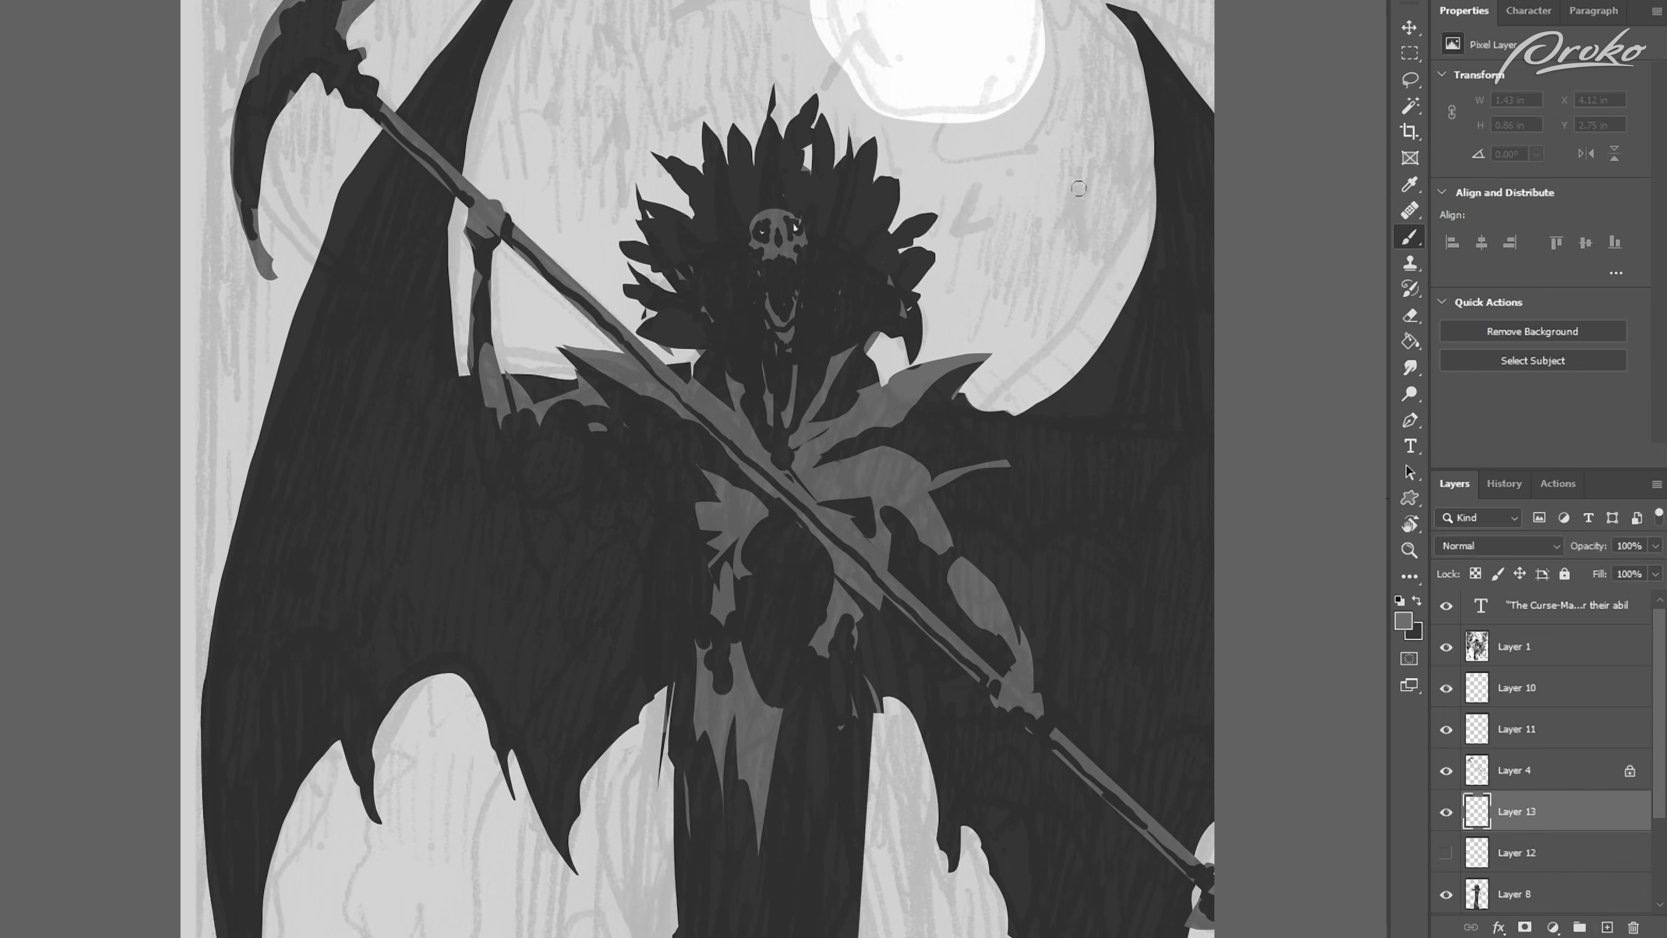
mouse_move(1099, 138)
mouse_down()
mouse_move(1011, 262)
mouse_move(826, 392)
mouse_move(784, 302)
mouse_up()
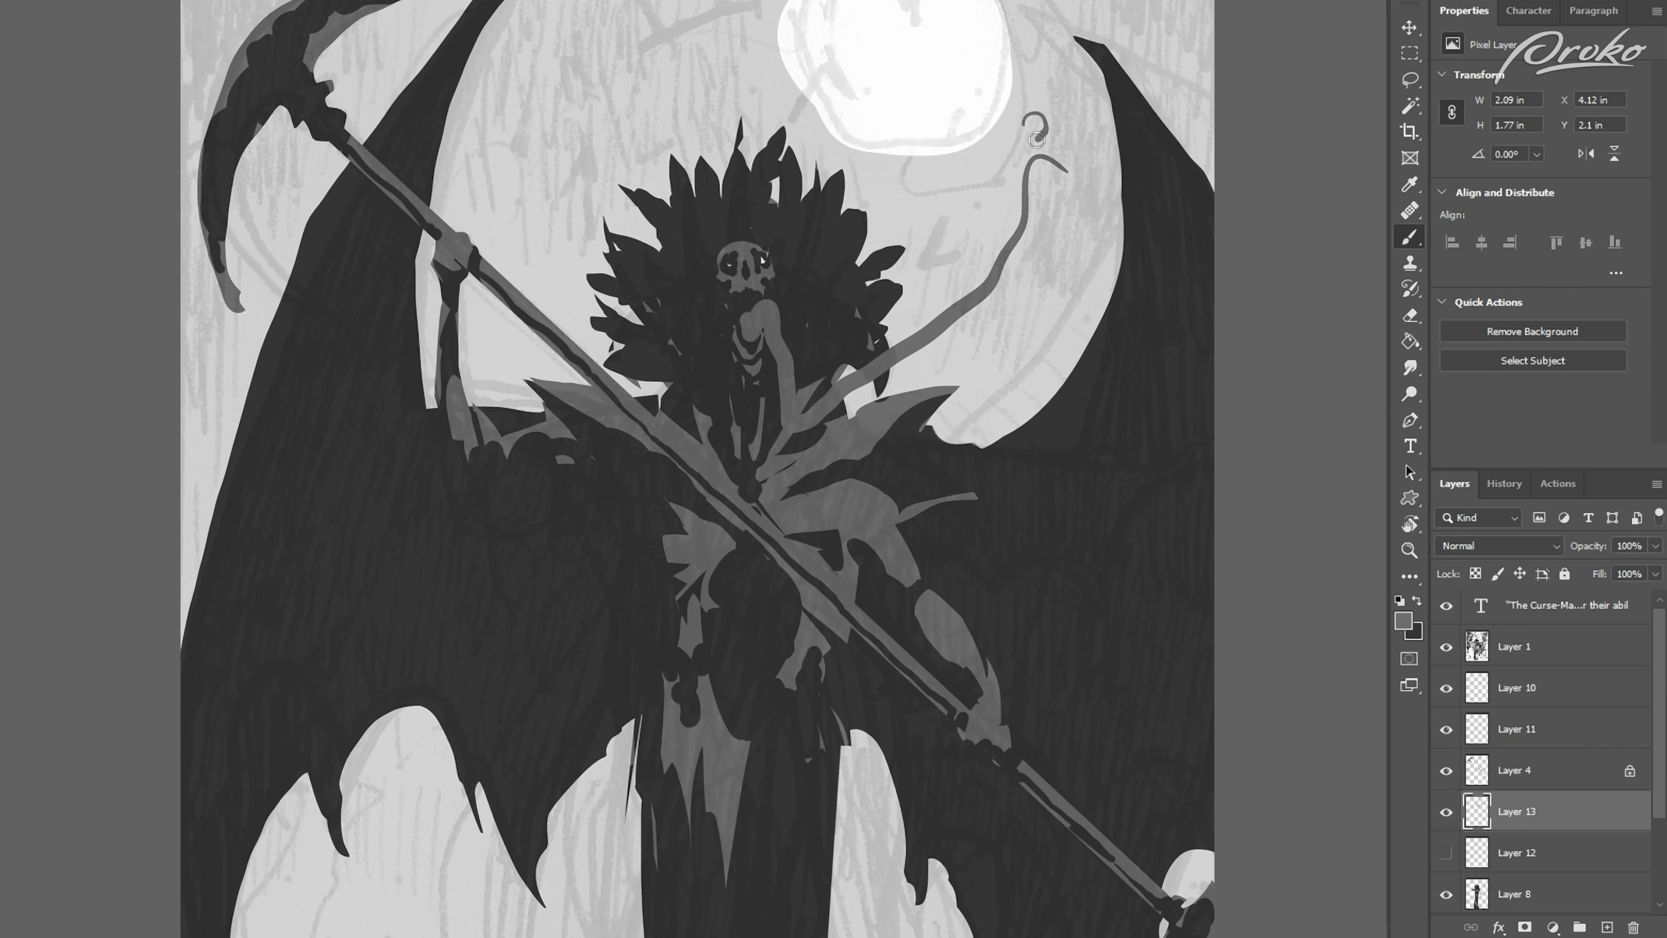
mouse_move(1165, 458)
mouse_down()
mouse_move(1006, 297)
mouse_move(929, 331)
mouse_up()
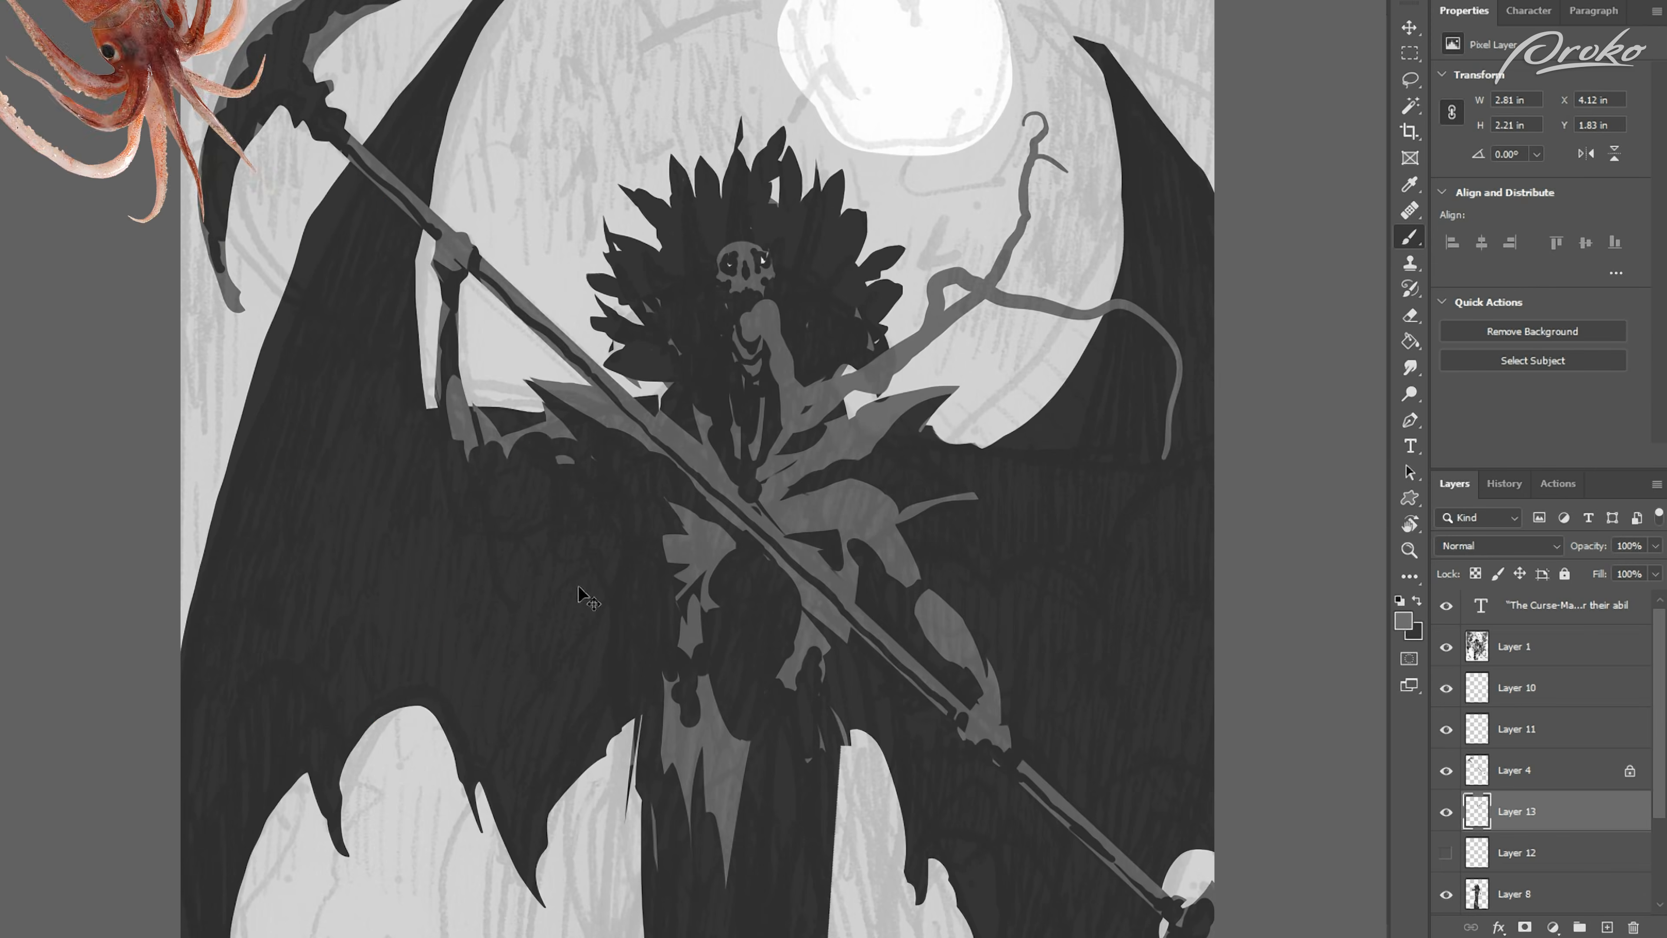
Step: Flip the canvas, paint a curling grey tentacle rising from the shoulder on the scythe-blade side, and flip it back
key(ctrl+0)
key(ctrl+f)
key(ctrl+plus)
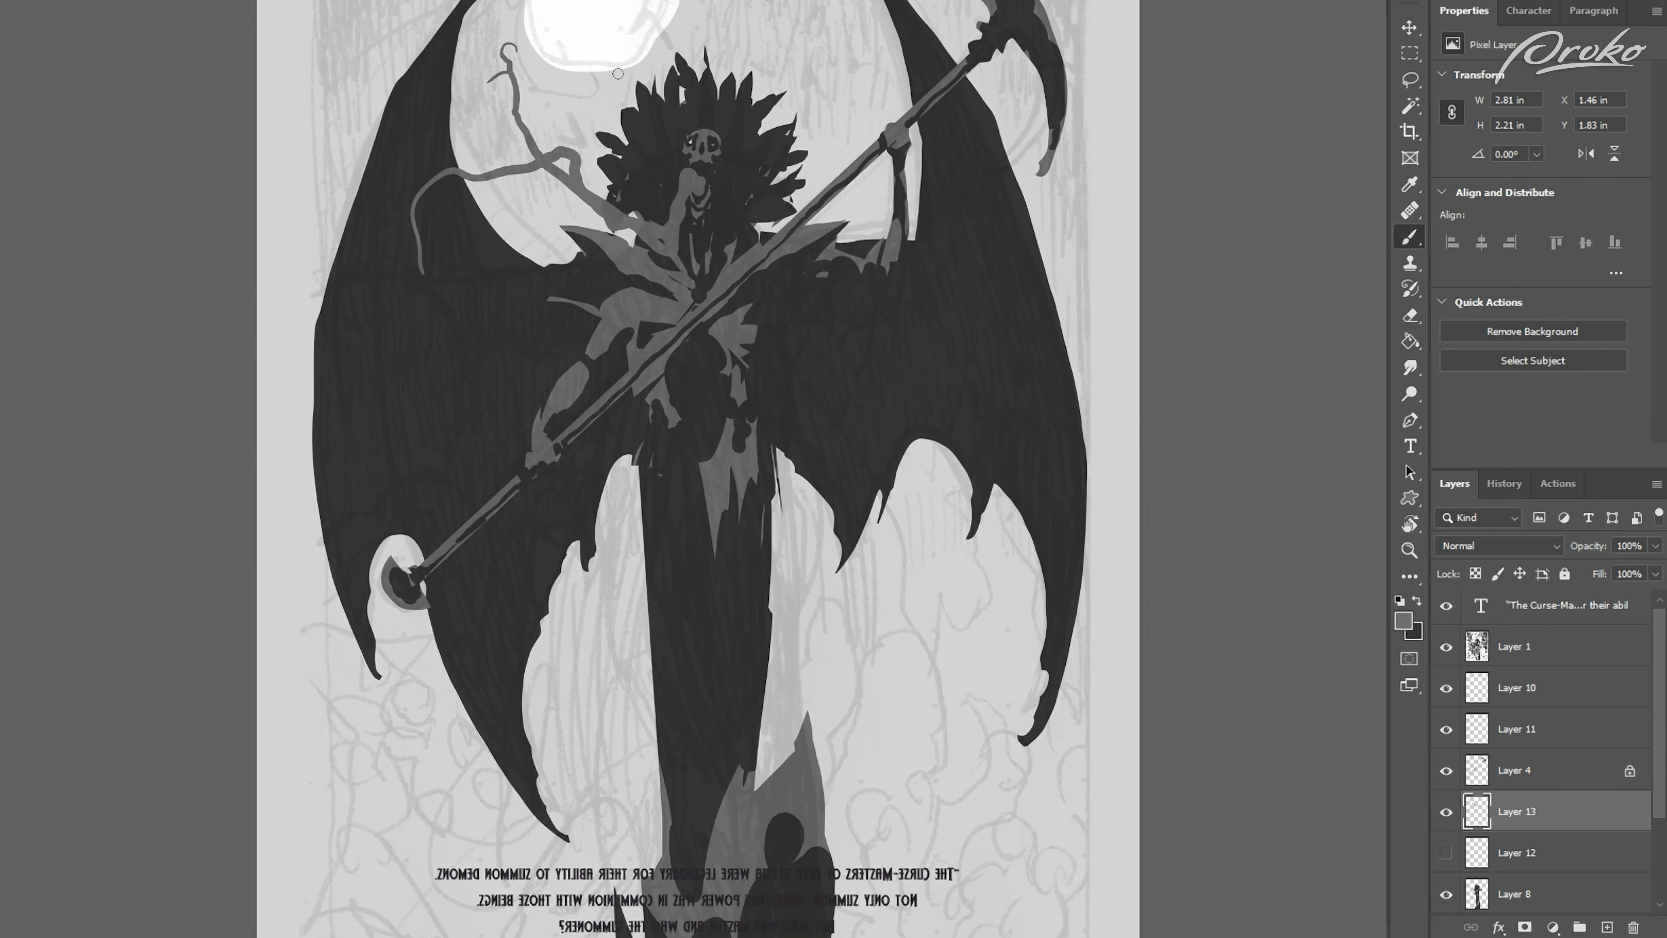
drag(833, 56, 719, 261)
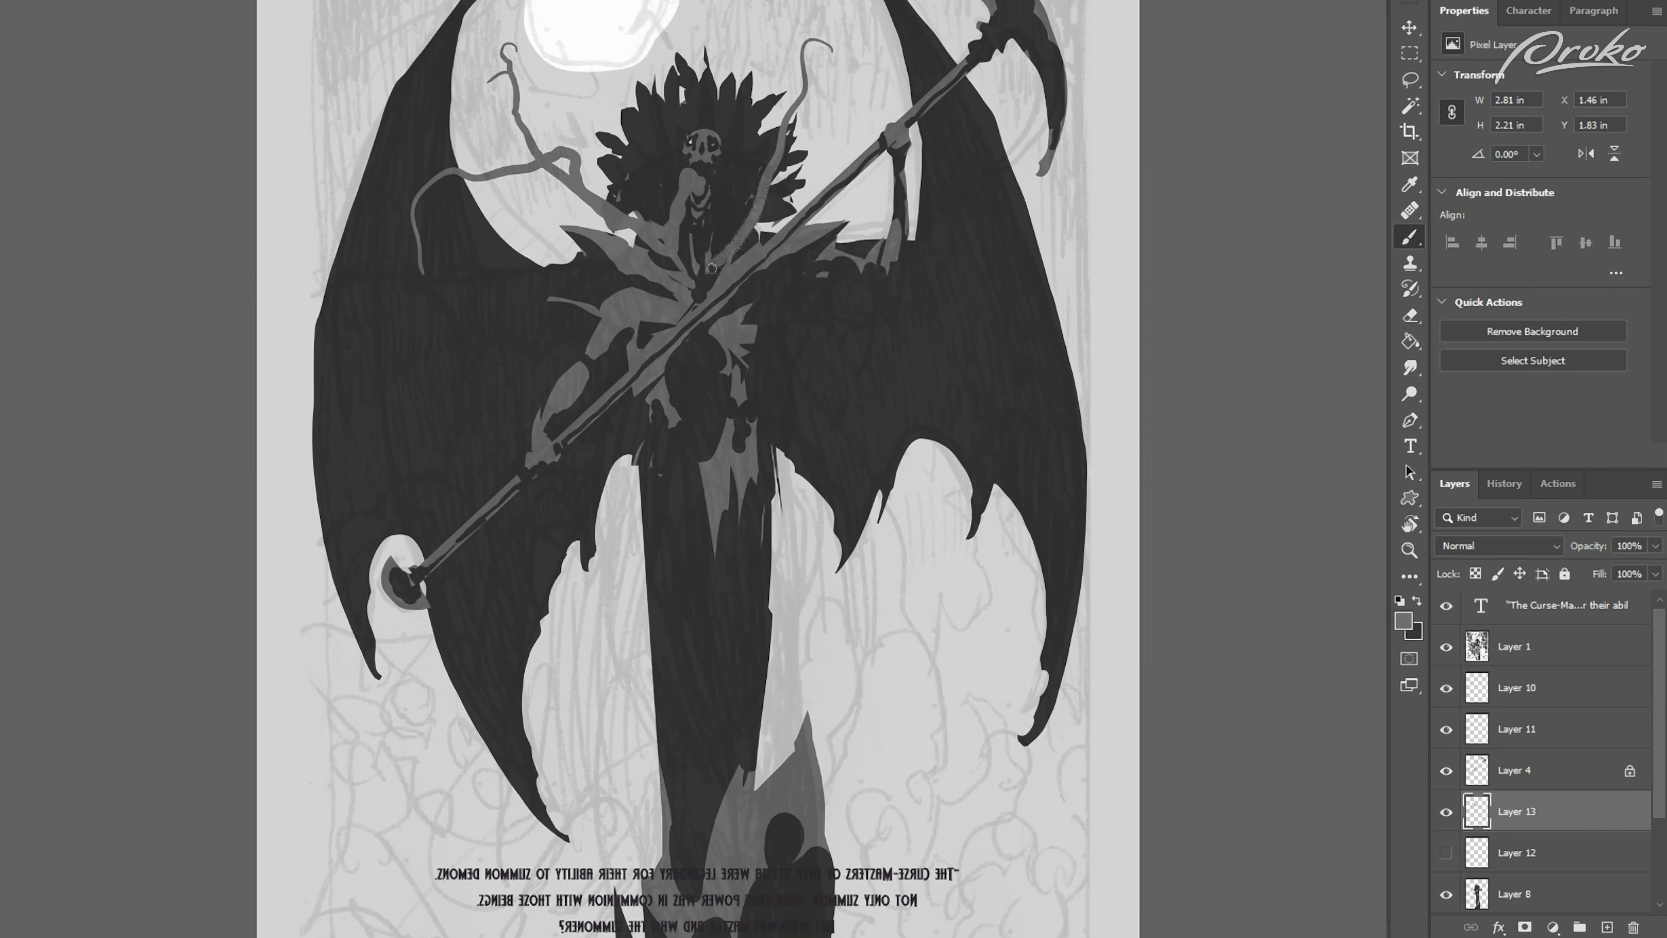
key(ctrl+minus)
key(ctrl+f)
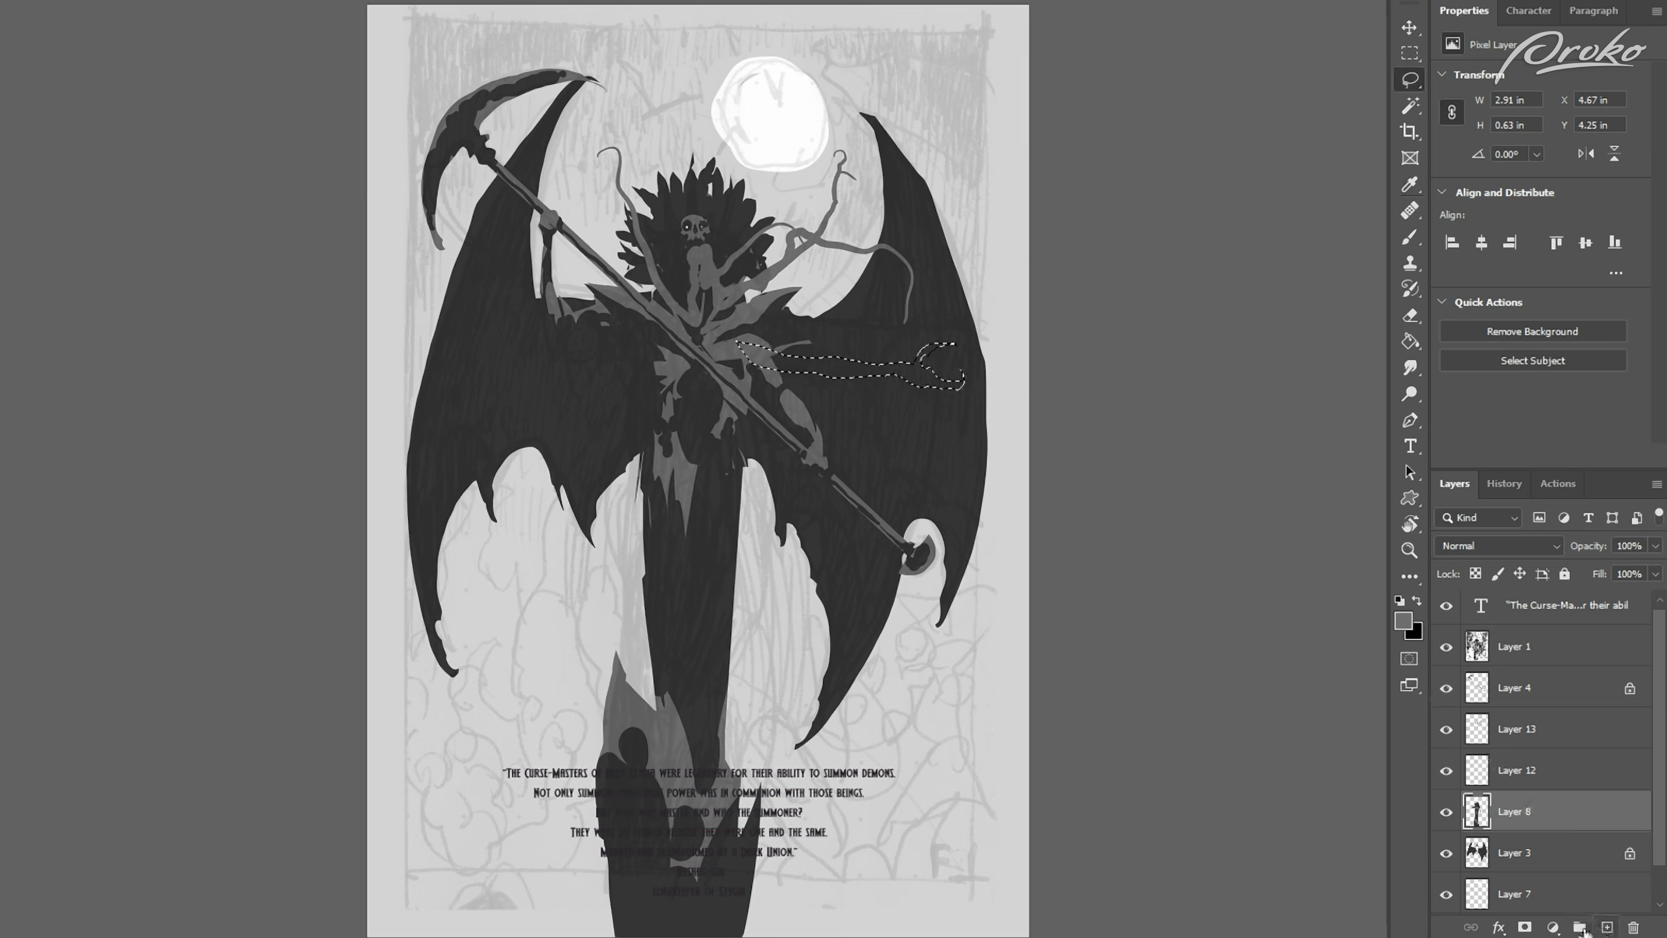
Step: Lasso part of the figure's outstretched arm and adjust its position with Free Transform
key(l)
drag(750, 304, 734, 350)
key(ctrl+t)
drag(932, 460, 911, 489)
key(Return)
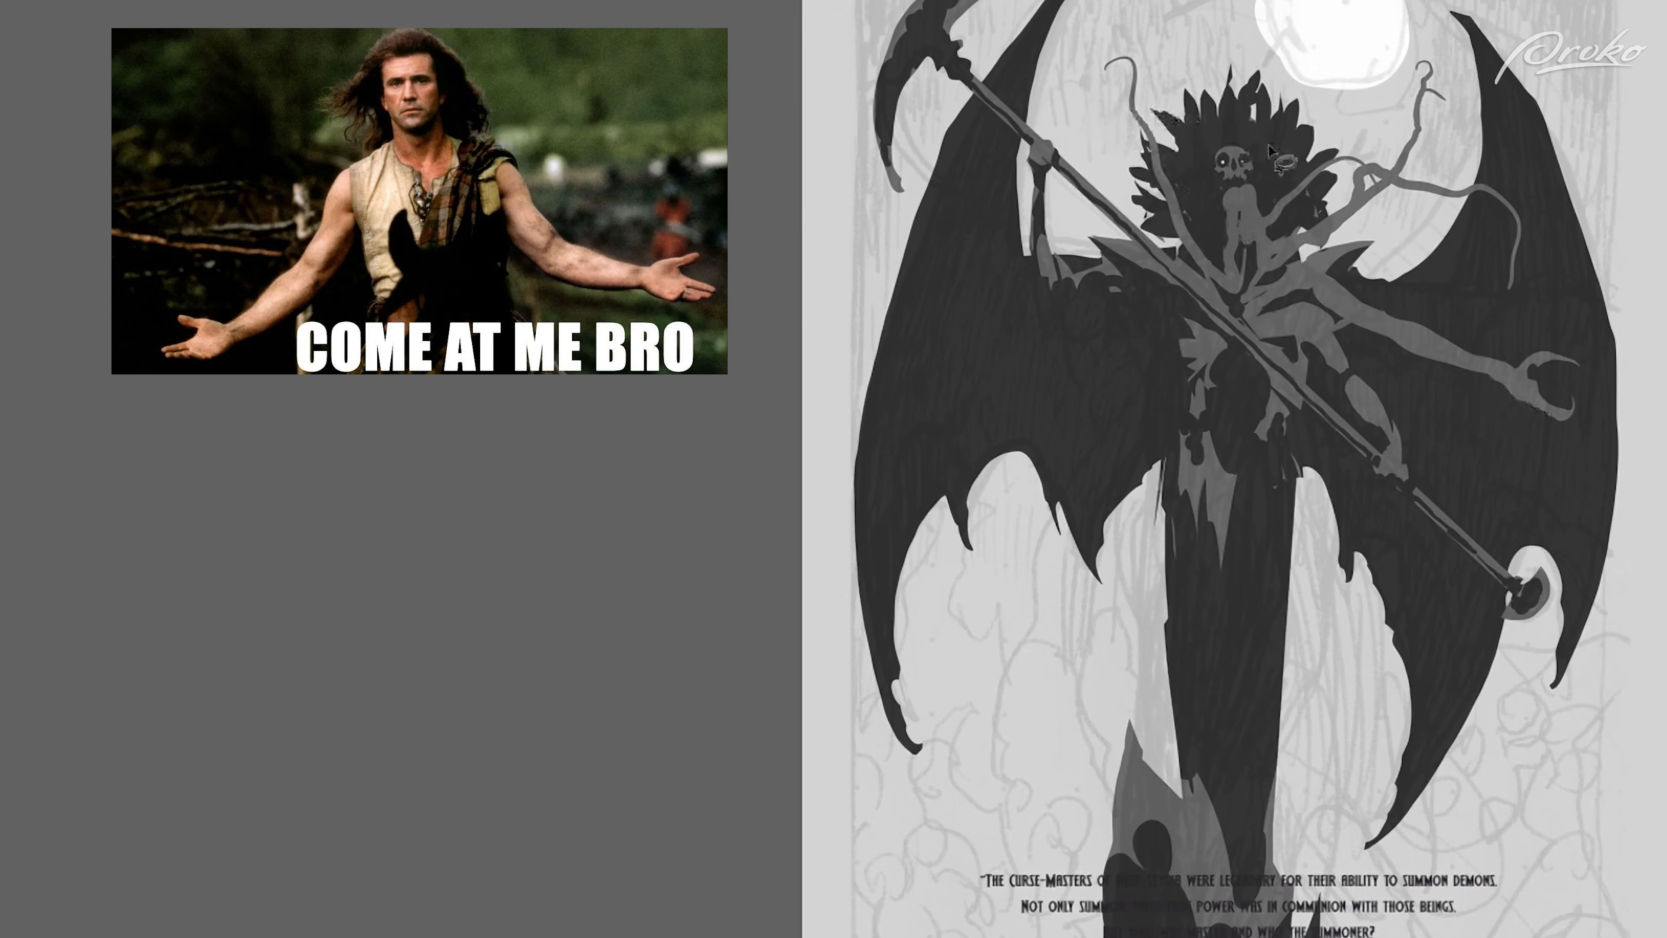
Step: Lasso the claw-like fingers on the outstretched hand and fill them with the foreground grey
mouse_move(1530, 372)
mouse_down()
mouse_move(1535, 392)
mouse_move(1525, 367)
mouse_up()
mouse_move(1571, 409)
mouse_down()
mouse_move(1535, 379)
mouse_move(1574, 403)
mouse_up()
key(alt+BackSpace)
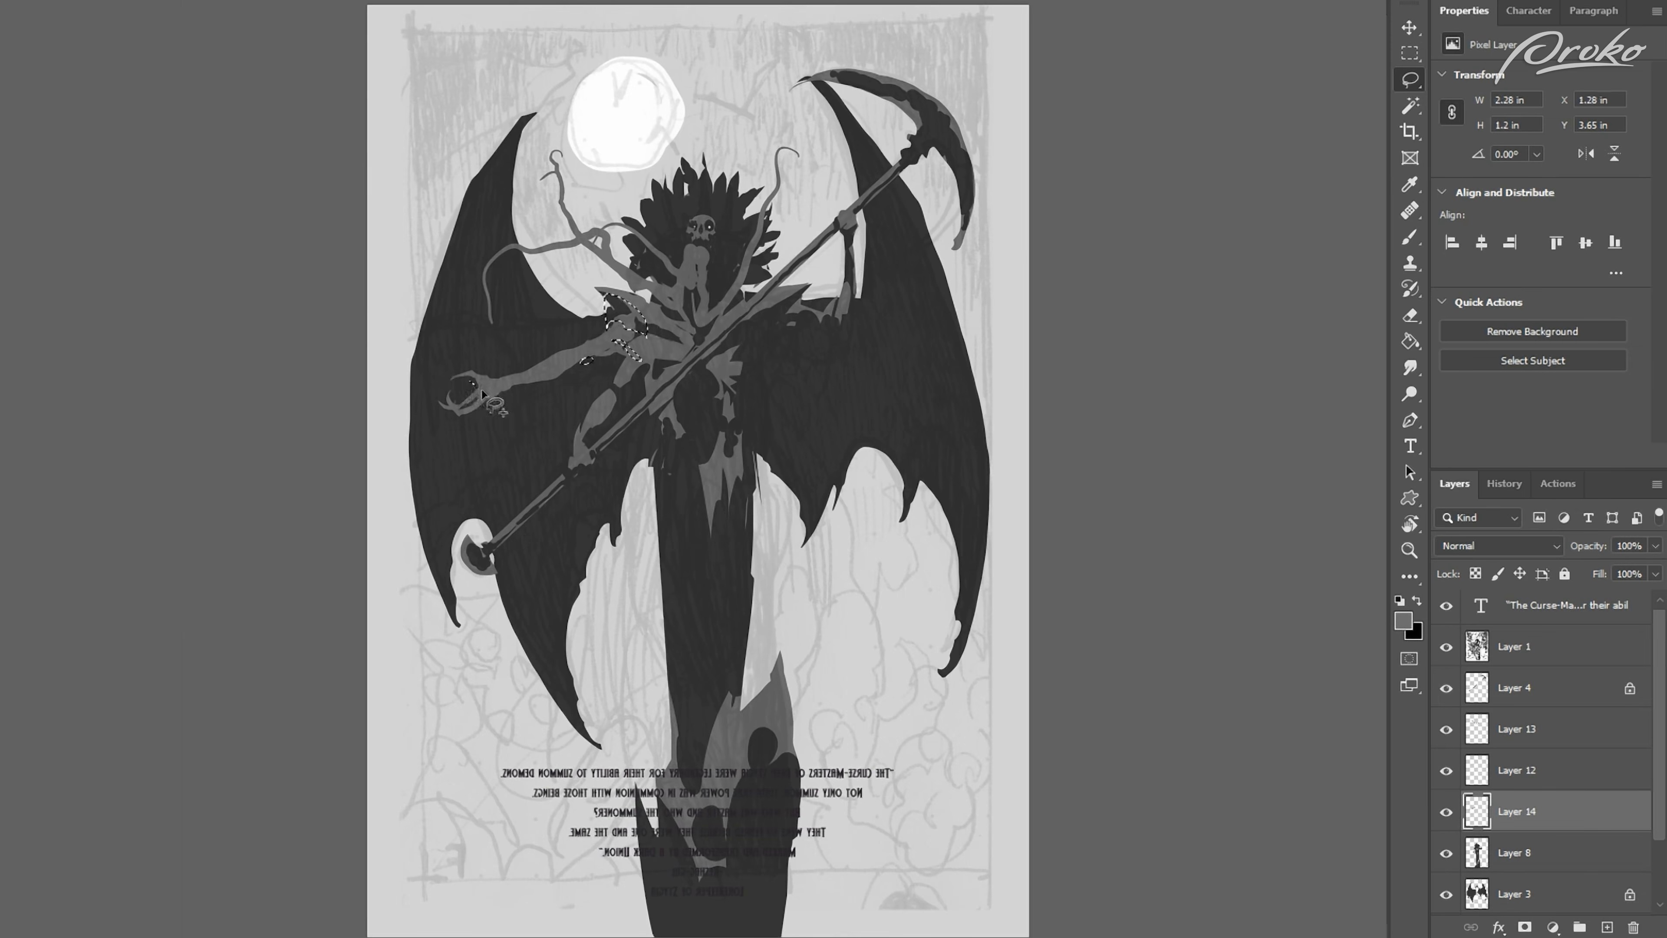
Step: Lock the transparent pixels of Layer 14 and paint dark shadows on the outstretched arm and its shoulder
drag(482, 394, 471, 385)
key(x)
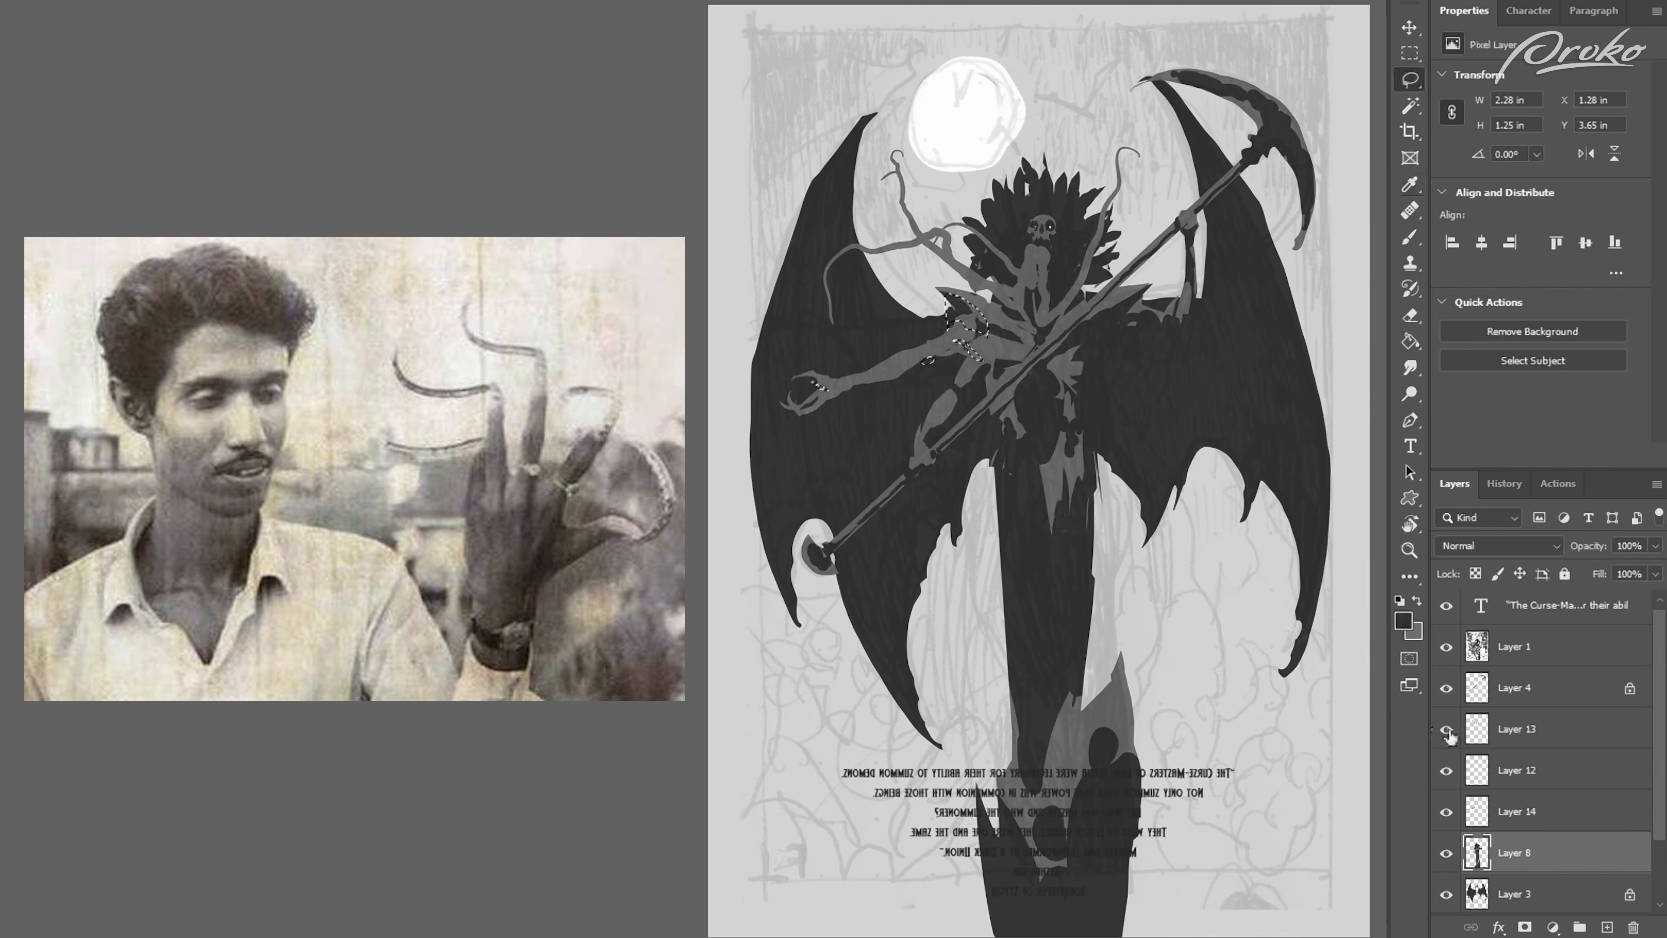
click(1446, 814)
click(1446, 815)
key(b)
click(1476, 574)
drag(924, 303, 834, 409)
key(ctrl+d)
key(ctrl+minus)
key(F2)
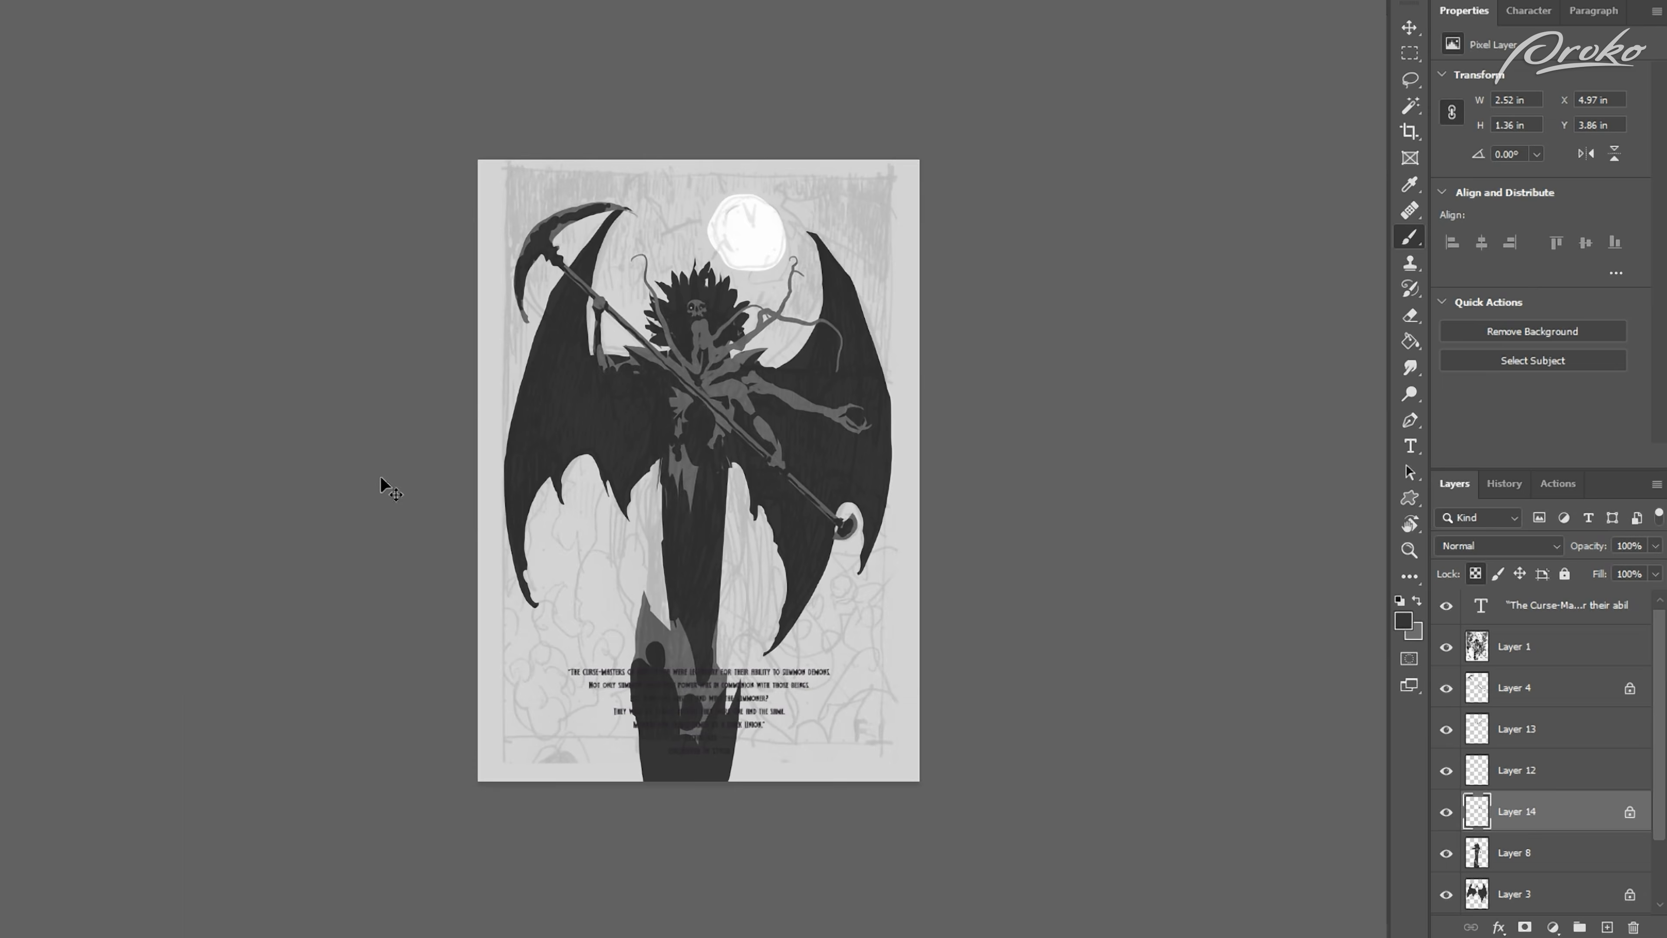
Step: Lasso a second outstretched arm on the scythe-blade side and paint it grey on a new layer
key(ctrl+plus)
key(ctrl+plus)
key(l)
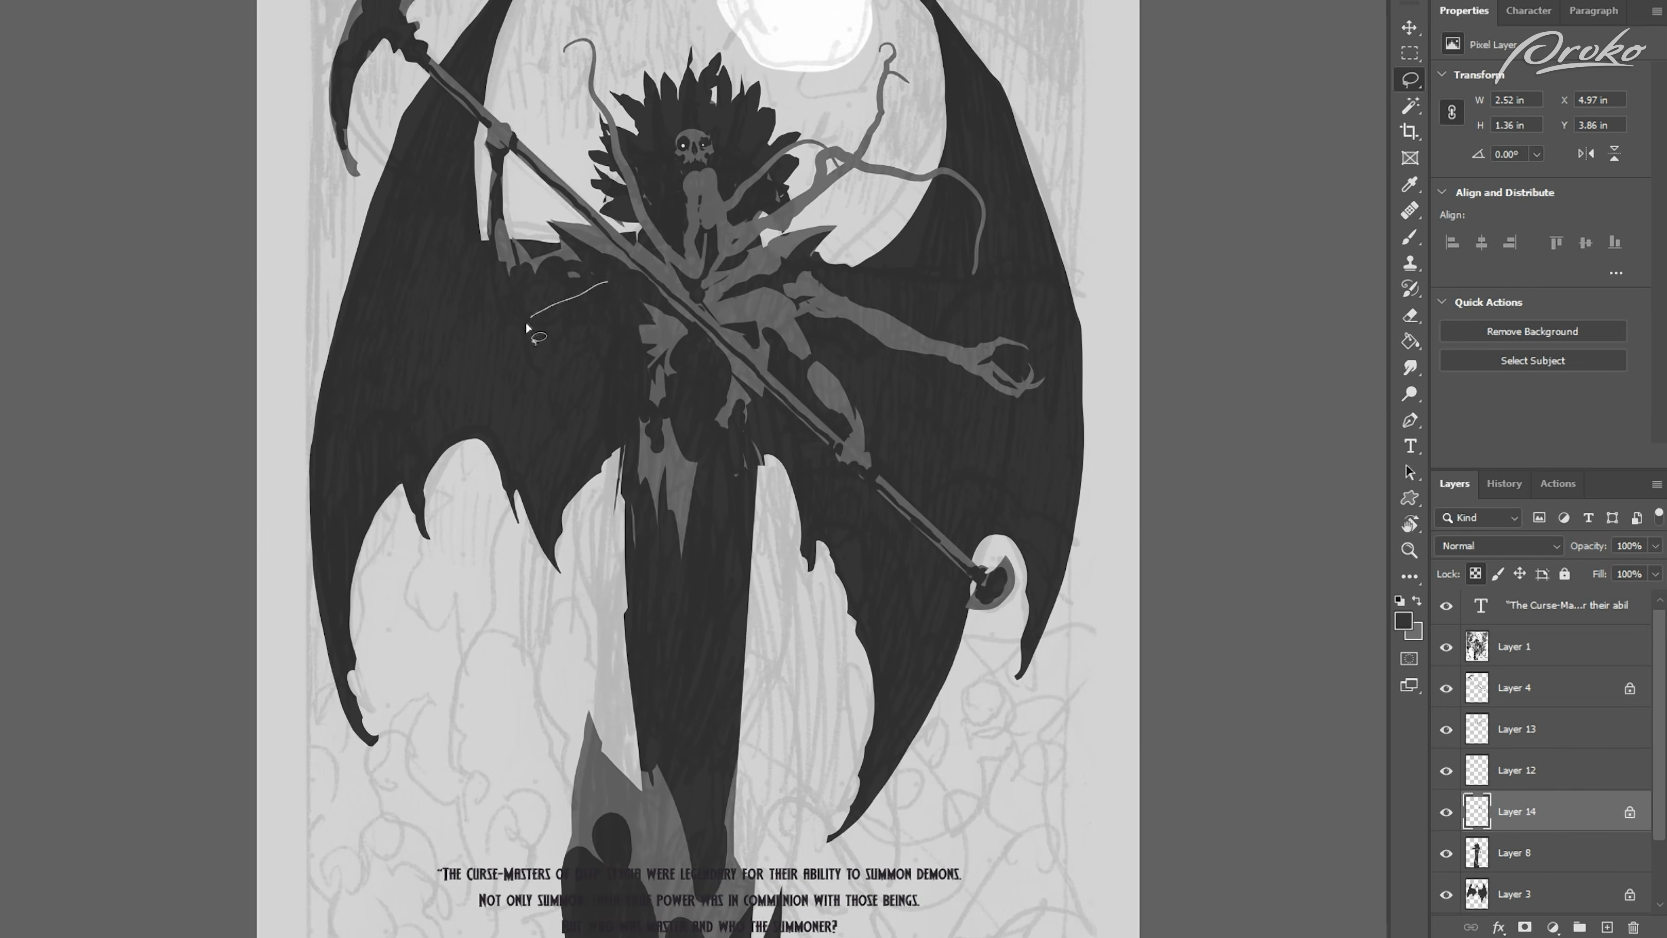
drag(459, 356, 608, 283)
click(1606, 926)
key(x)
key(b)
drag(512, 321, 539, 312)
key(ctrl+d)
Step: Shape the second arm's hand, merge the arm down into Layer 14, and outline part of the opposite claw hand
key(ctrl+minus)
drag(484, 365, 491, 386)
key(ctrl+e)
key(ctrl+plus)
key(l)
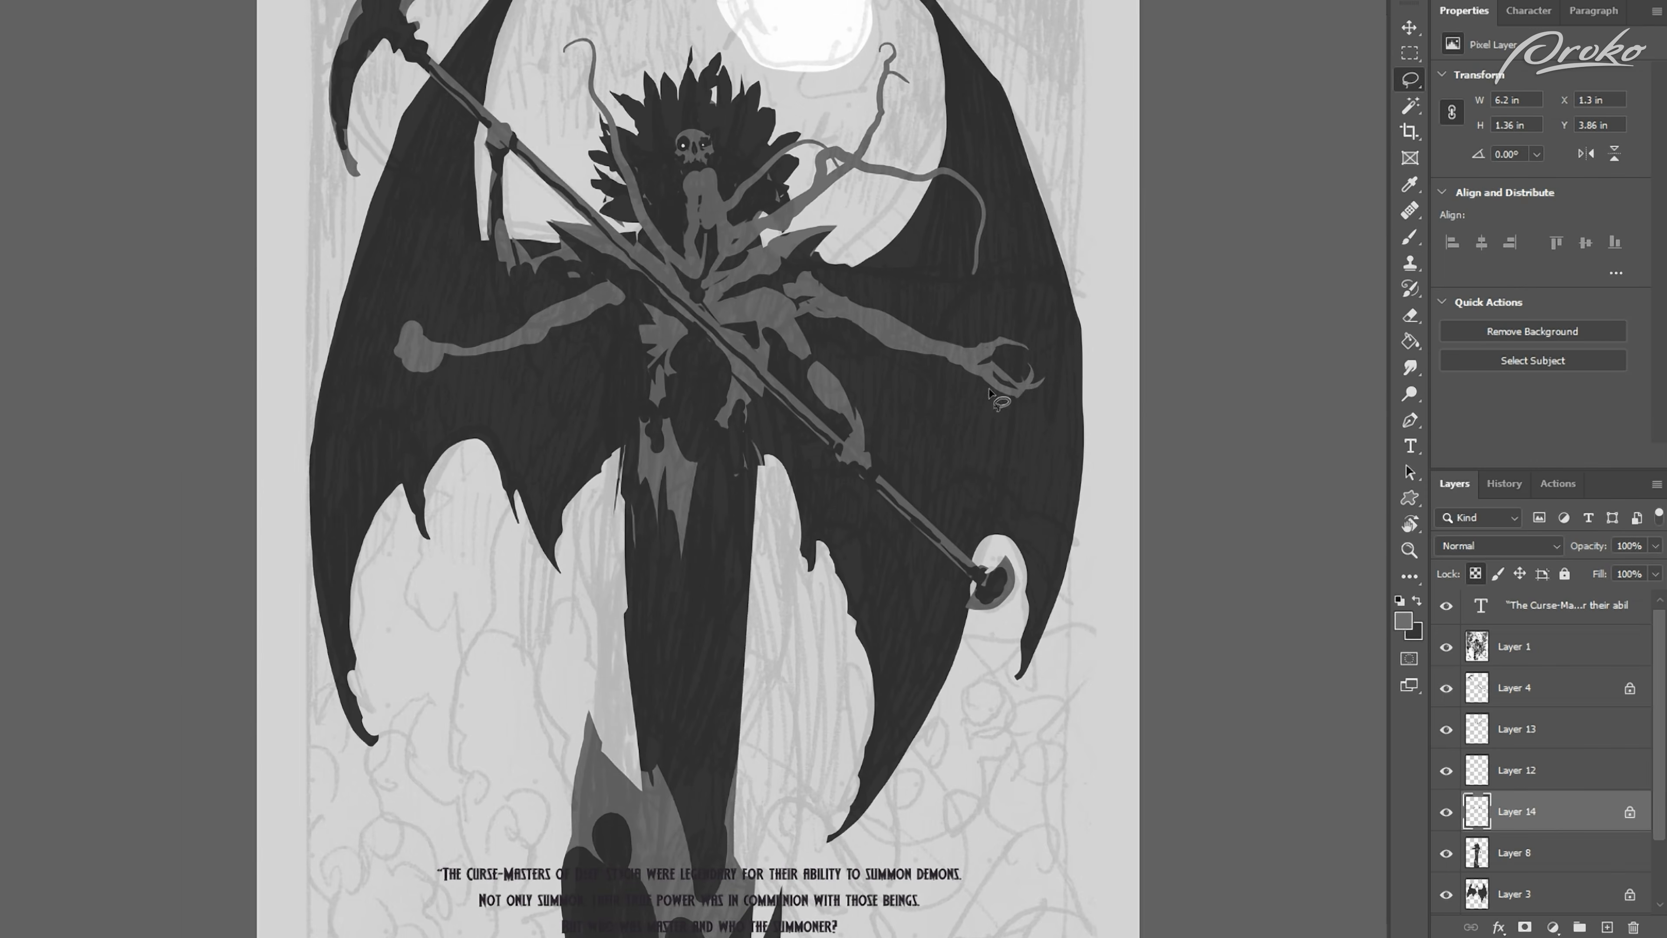
drag(1011, 390, 1022, 388)
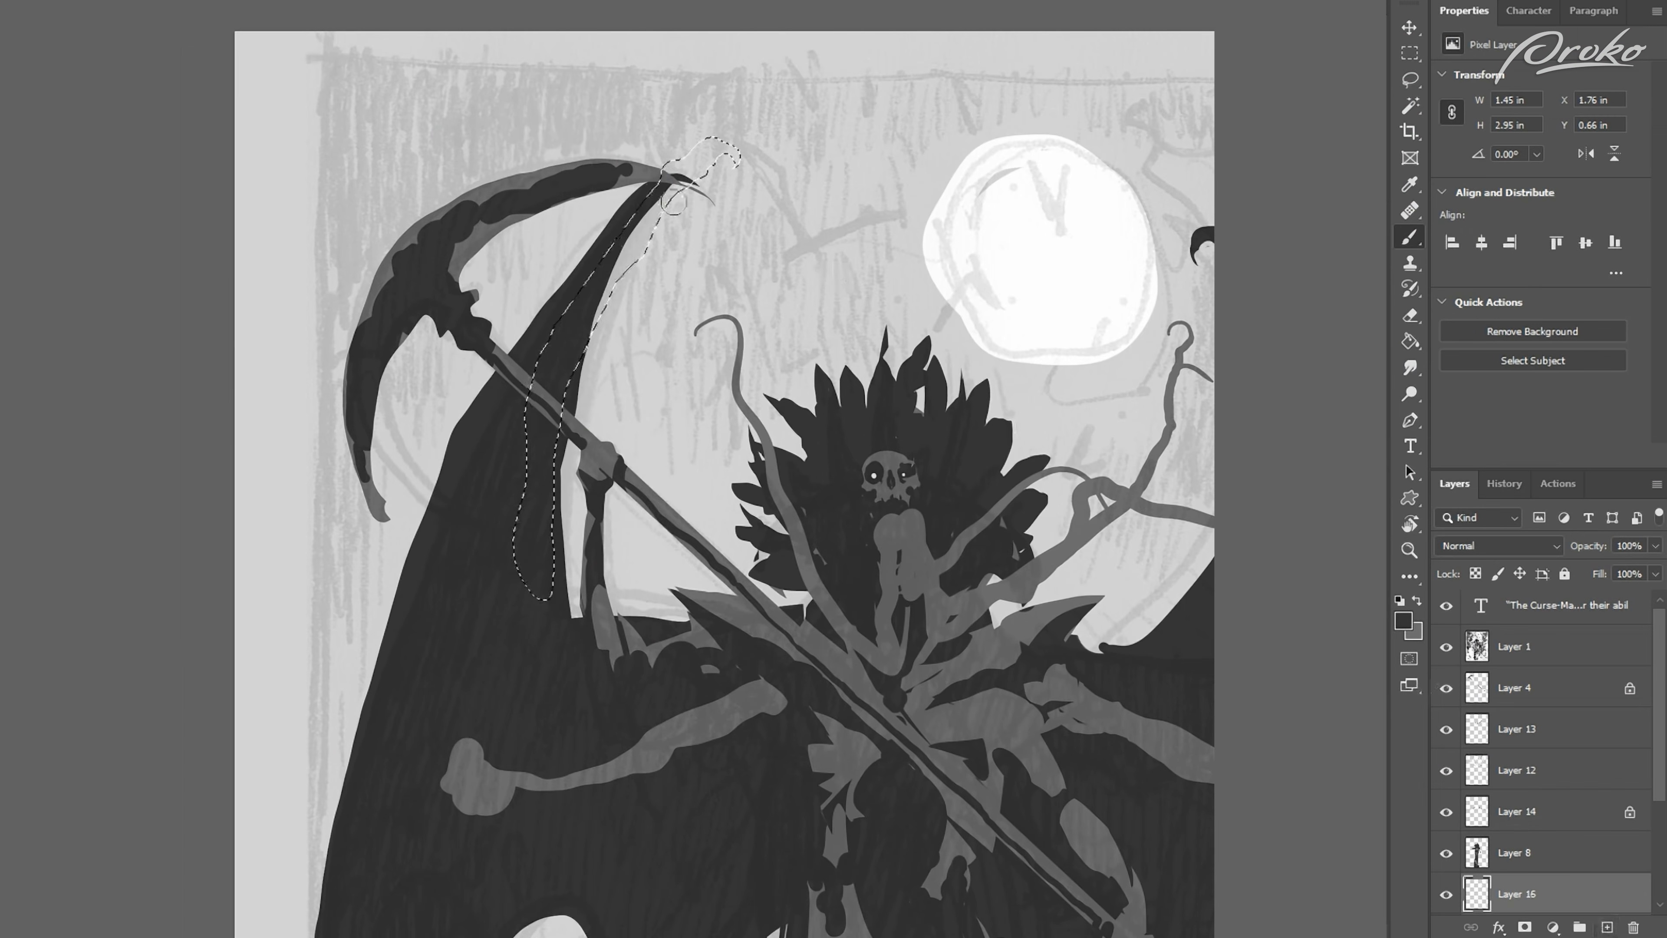
Step: Paint the selected area with an enlarged brush, then refine the shapes beside the robe with a smaller brush
key(bracketright)
key(bracketright)
key(bracketright)
key(bracketright)
key(bracketright)
key(bracketright)
key(bracketright)
key(bracketright)
drag(694, 217, 577, 755)
key(ctrl+d)
key(ctrl+minus)
key(bracketleft)
key(bracketleft)
key(bracketleft)
key(bracketleft)
key(bracketleft)
key(bracketleft)
key(bracketleft)
key(bracketleft)
drag(619, 426, 621, 591)
Step: Flip the canvas, lasso a new outer edge for the wing behind the scythe, and paint it on a new layer
key(ctrl+0)
key(ctrl+shift+h)
key(l)
mouse_move(827, 88)
mouse_down()
mouse_move(956, 246)
mouse_move(1045, 542)
mouse_move(983, 484)
mouse_up()
click(1606, 927)
key(b)
key(bracketright)
key(bracketright)
key(bracketright)
key(bracketright)
key(bracketright)
key(bracketright)
key(bracketright)
key(bracketright)
drag(853, 131, 1011, 472)
key(ctrl+d)
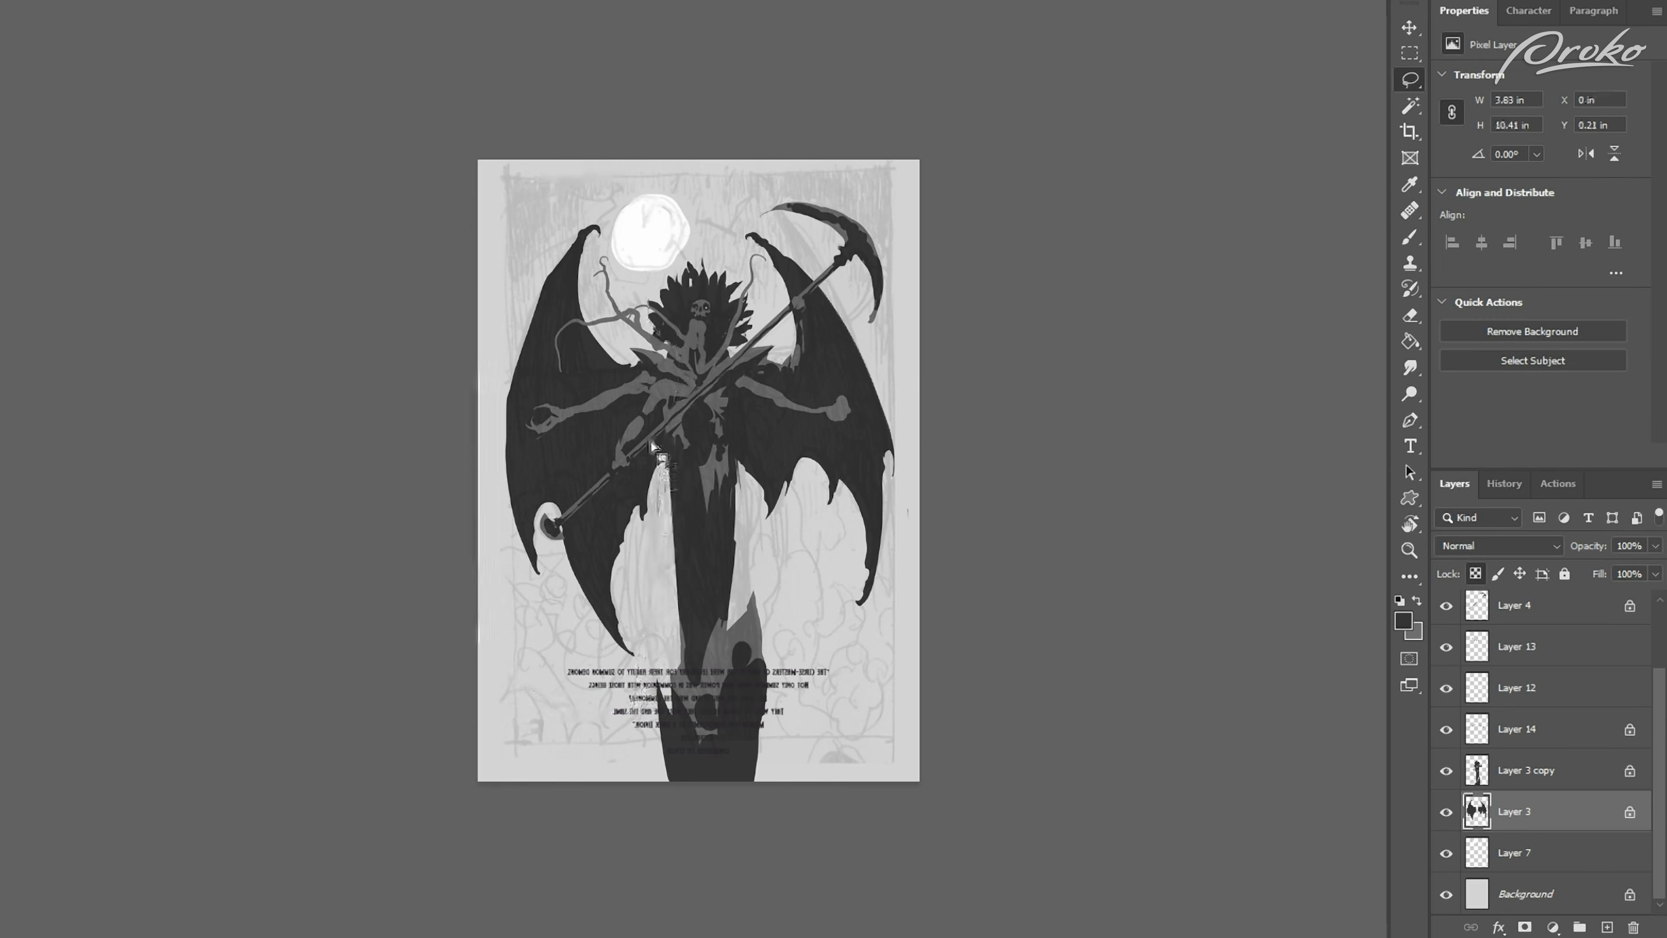
Step: Reshape the wing by moving its corners with Free Transform, then flip the canvas back
key(ctrl+t)
mouse_move(478, 169)
mouse_down()
mouse_move(518, 179)
mouse_move(522, 203)
mouse_up()
drag(678, 170, 704, 214)
drag(678, 718, 659, 719)
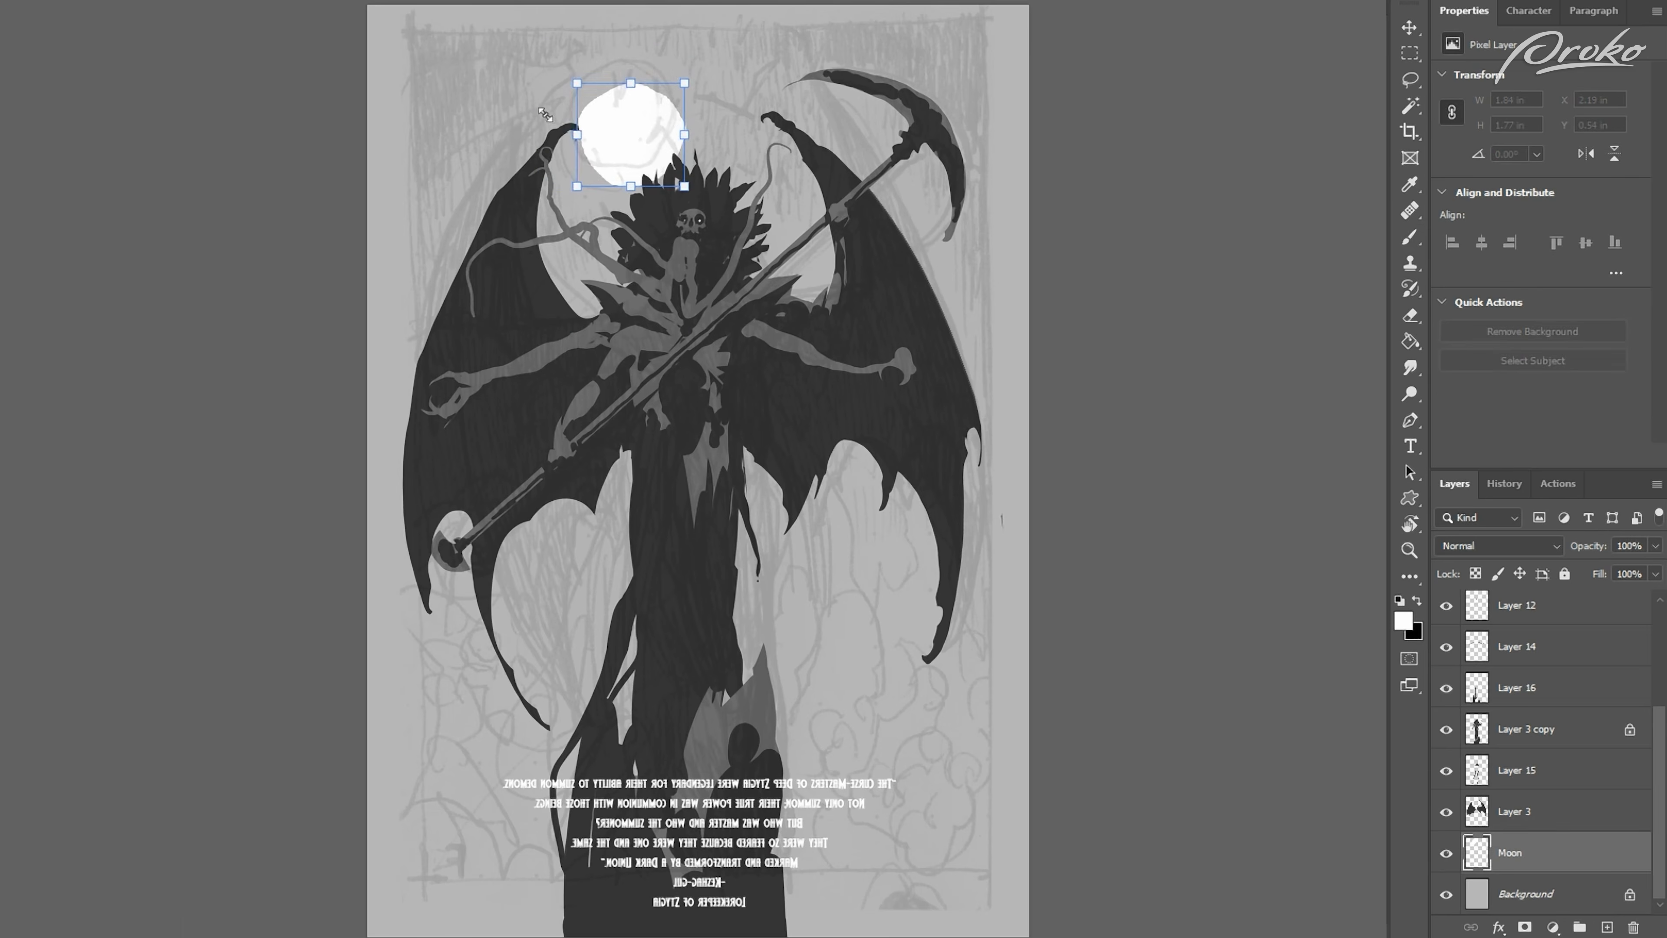
key(ctrl+d)
drag(471, 312, 473, 313)
key(ctrl+shift+h)
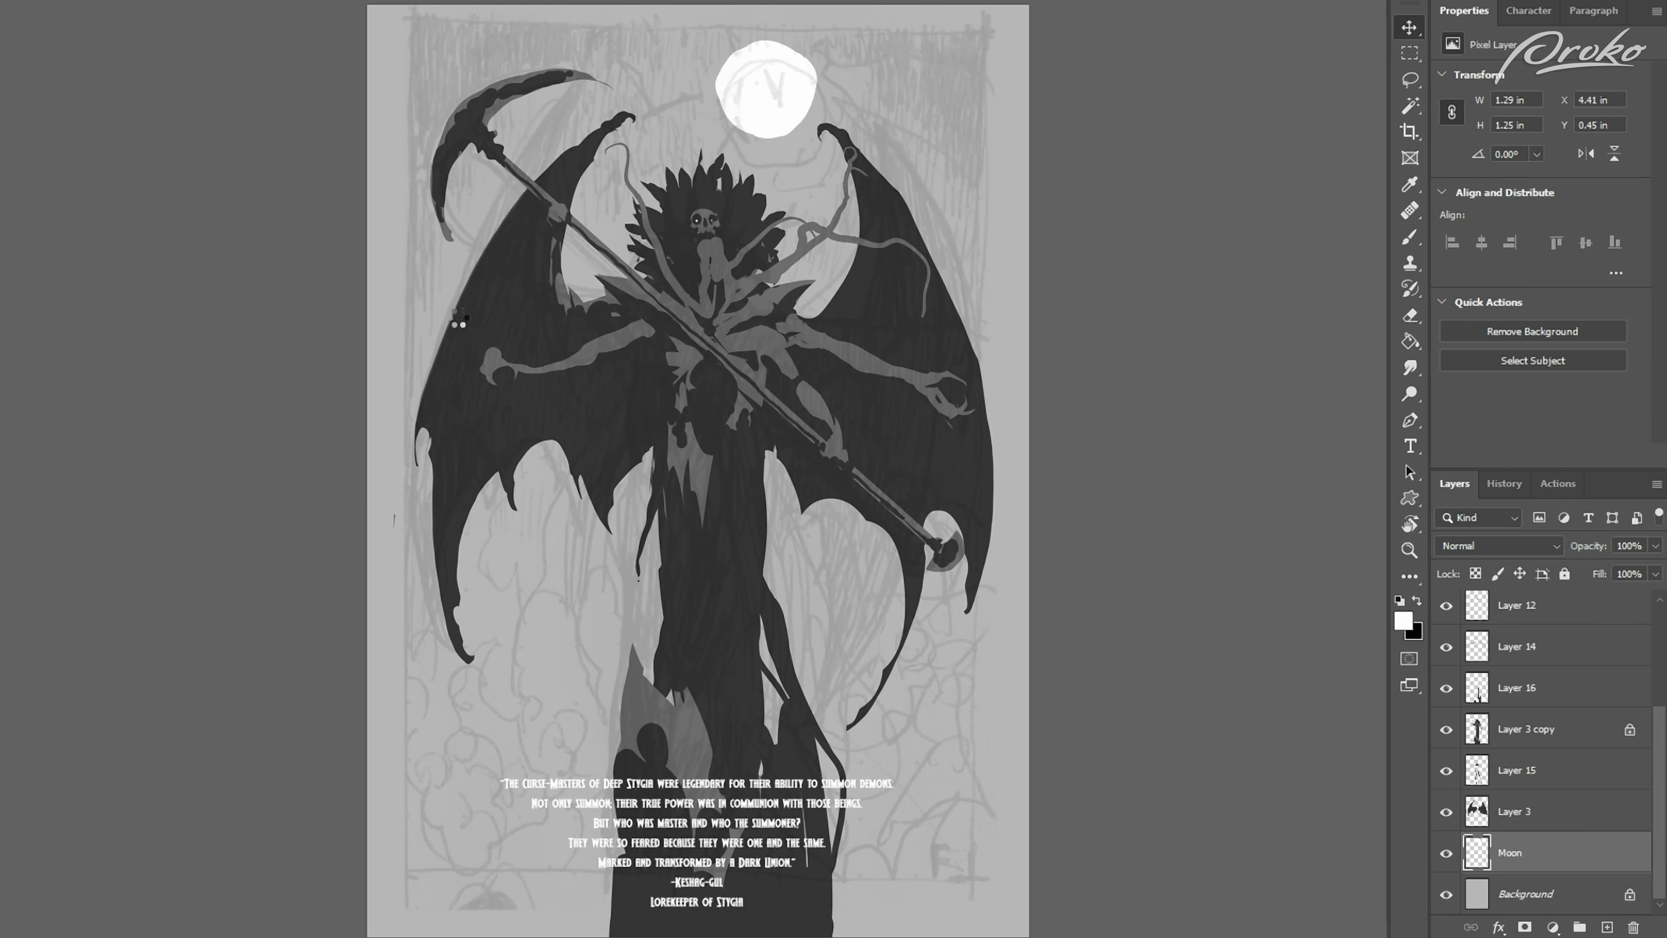
Step: Flip the canvas and paint around the moon on the Moon layer to enlarge its disc
key(ctrl+shift+h)
key(l)
key(b)
mouse_move(597, 79)
mouse_down()
mouse_move(664, 82)
mouse_move(659, 139)
mouse_move(586, 136)
mouse_up()
Step: Lasso sections of the lower robe and repaint its outline and openings, checking the shape on the flipped canvas
key(l)
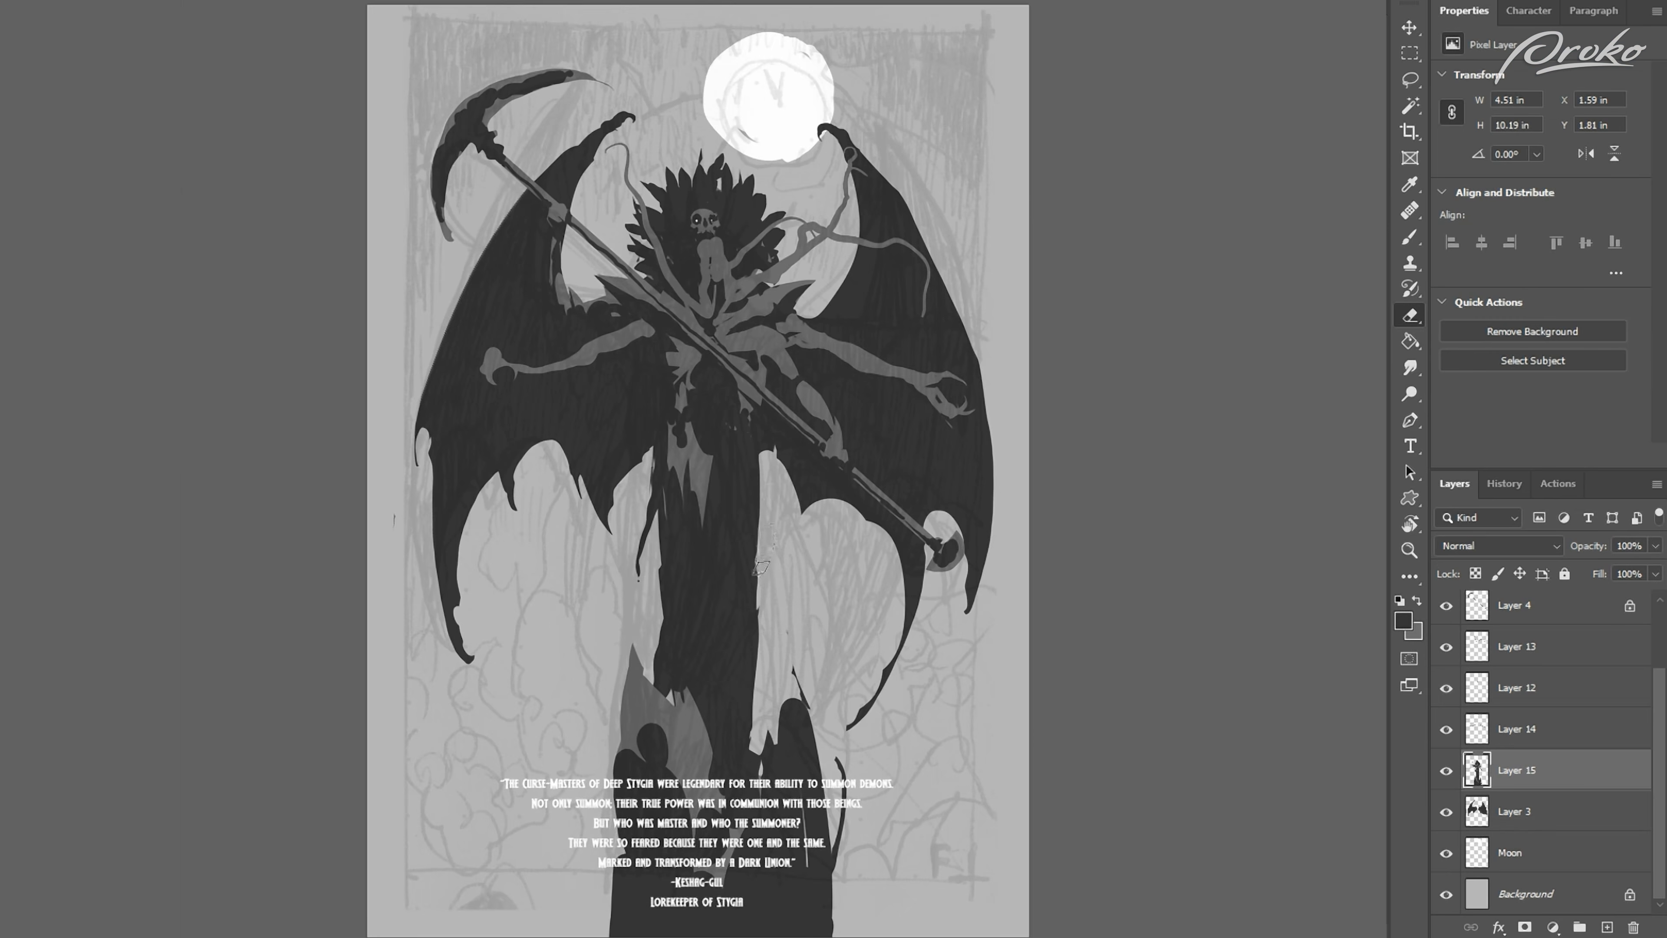
drag(761, 566, 758, 716)
drag(765, 647, 750, 745)
key(ctrl+shift+h)
drag(736, 619, 715, 709)
drag(636, 603, 650, 759)
drag(684, 603, 684, 686)
key(b)
drag(672, 603, 679, 692)
key(ctrl+shift+h)
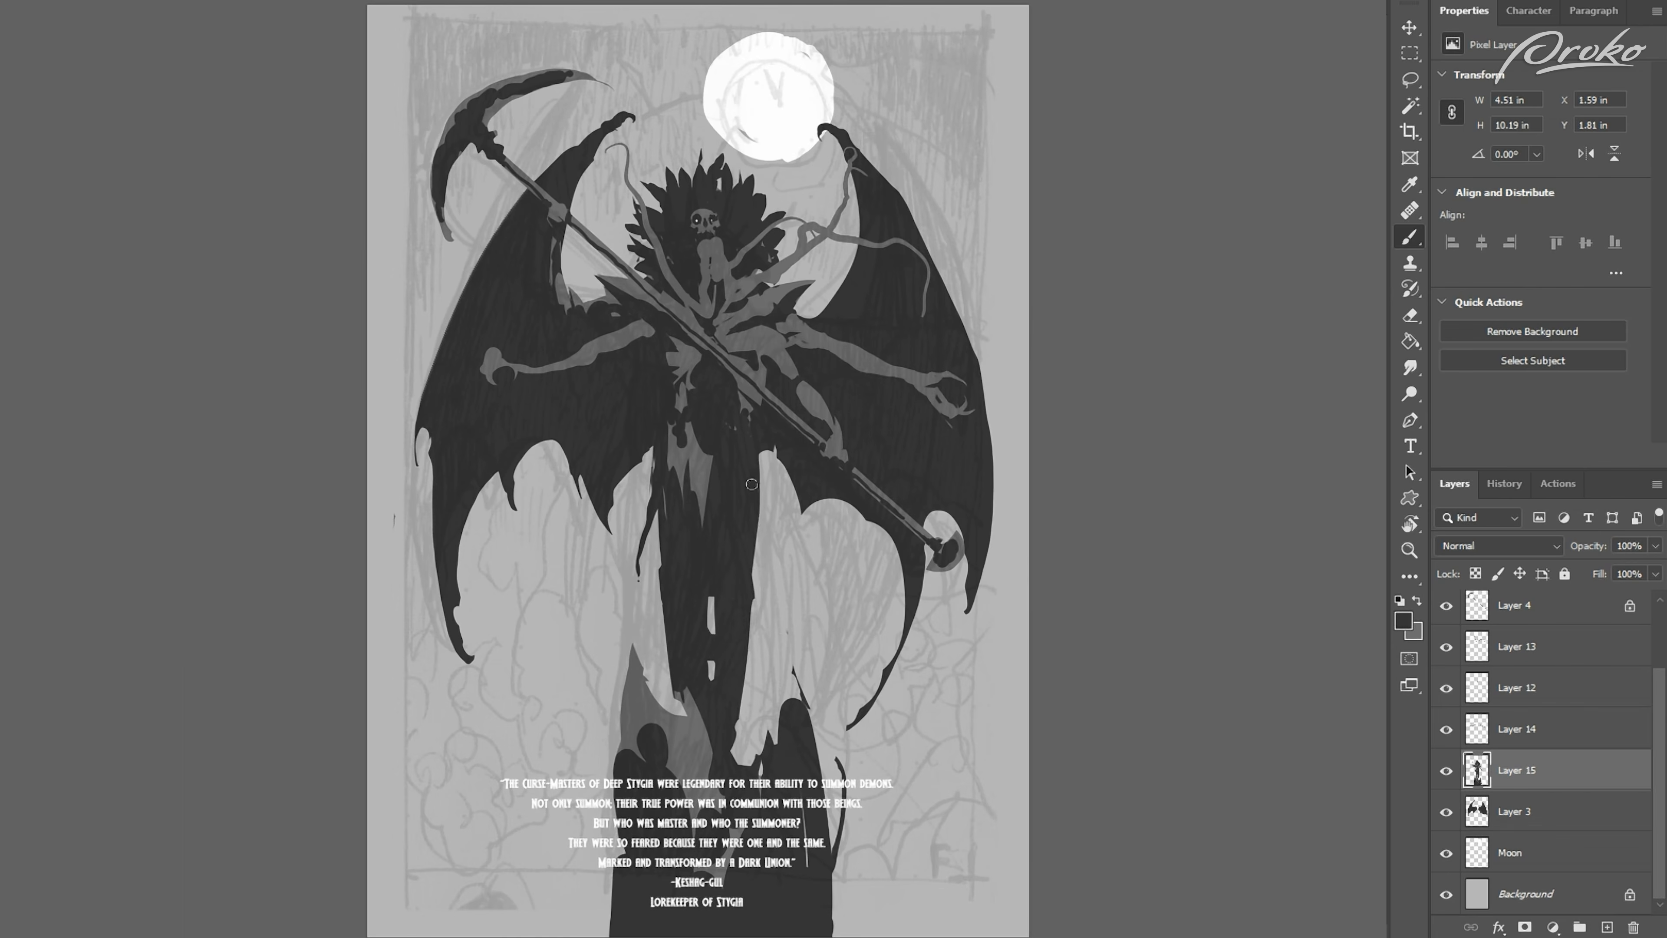
Step: Paint dark shapes down the lower robe and delete a lassoed sliver where the wing meets the waist
mouse_move(747, 566)
mouse_down()
mouse_move(735, 739)
mouse_move(715, 781)
mouse_up()
drag(683, 693, 683, 730)
key(l)
mouse_move(664, 420)
mouse_down()
mouse_move(664, 491)
mouse_move(647, 461)
mouse_up()
key(Delete)
key(ctrl+d)
key(ctrl+shift+h)
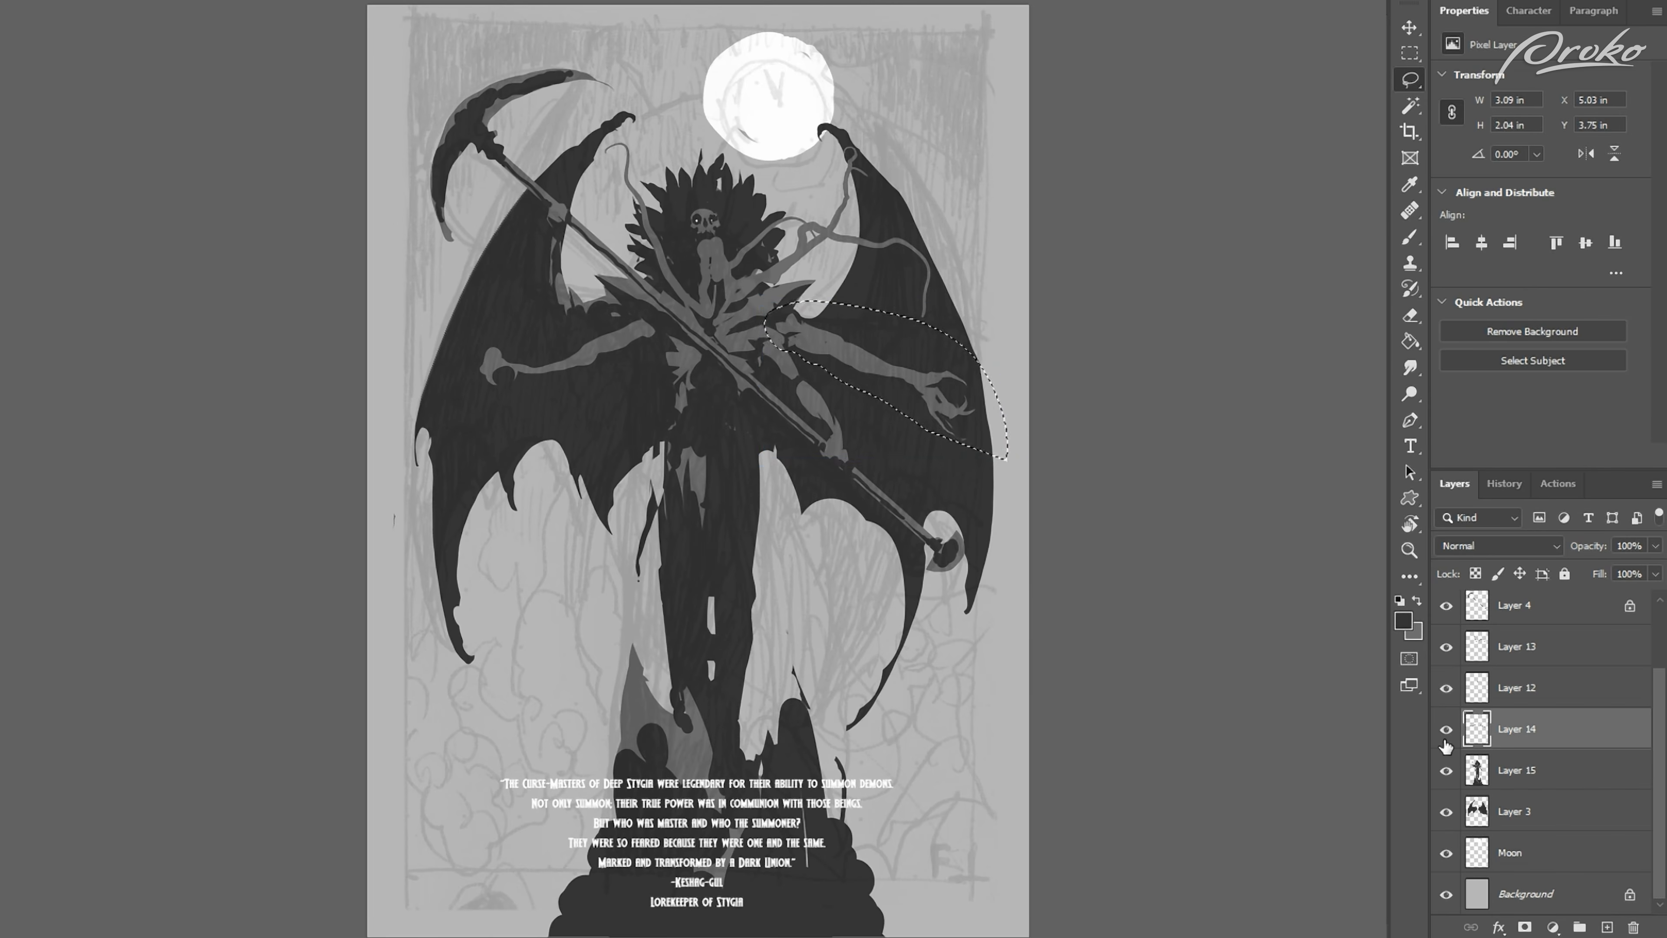
Step: Adjust the outstretched arms inward with Free Transform
key(ctrl+t)
drag(1007, 461, 977, 460)
key(Return)
Step: Lasso the claw hand on Layer 14 and shift it toward its forearm with Free Transform
key(ctrl+plus)
mouse_move(455, 379)
mouse_down()
mouse_move(613, 259)
mouse_move(453, 380)
mouse_up()
key(ctrl+t)
drag(387, 385, 400, 377)
key(Return)
key(ctrl+d)
key(ctrl+minus)
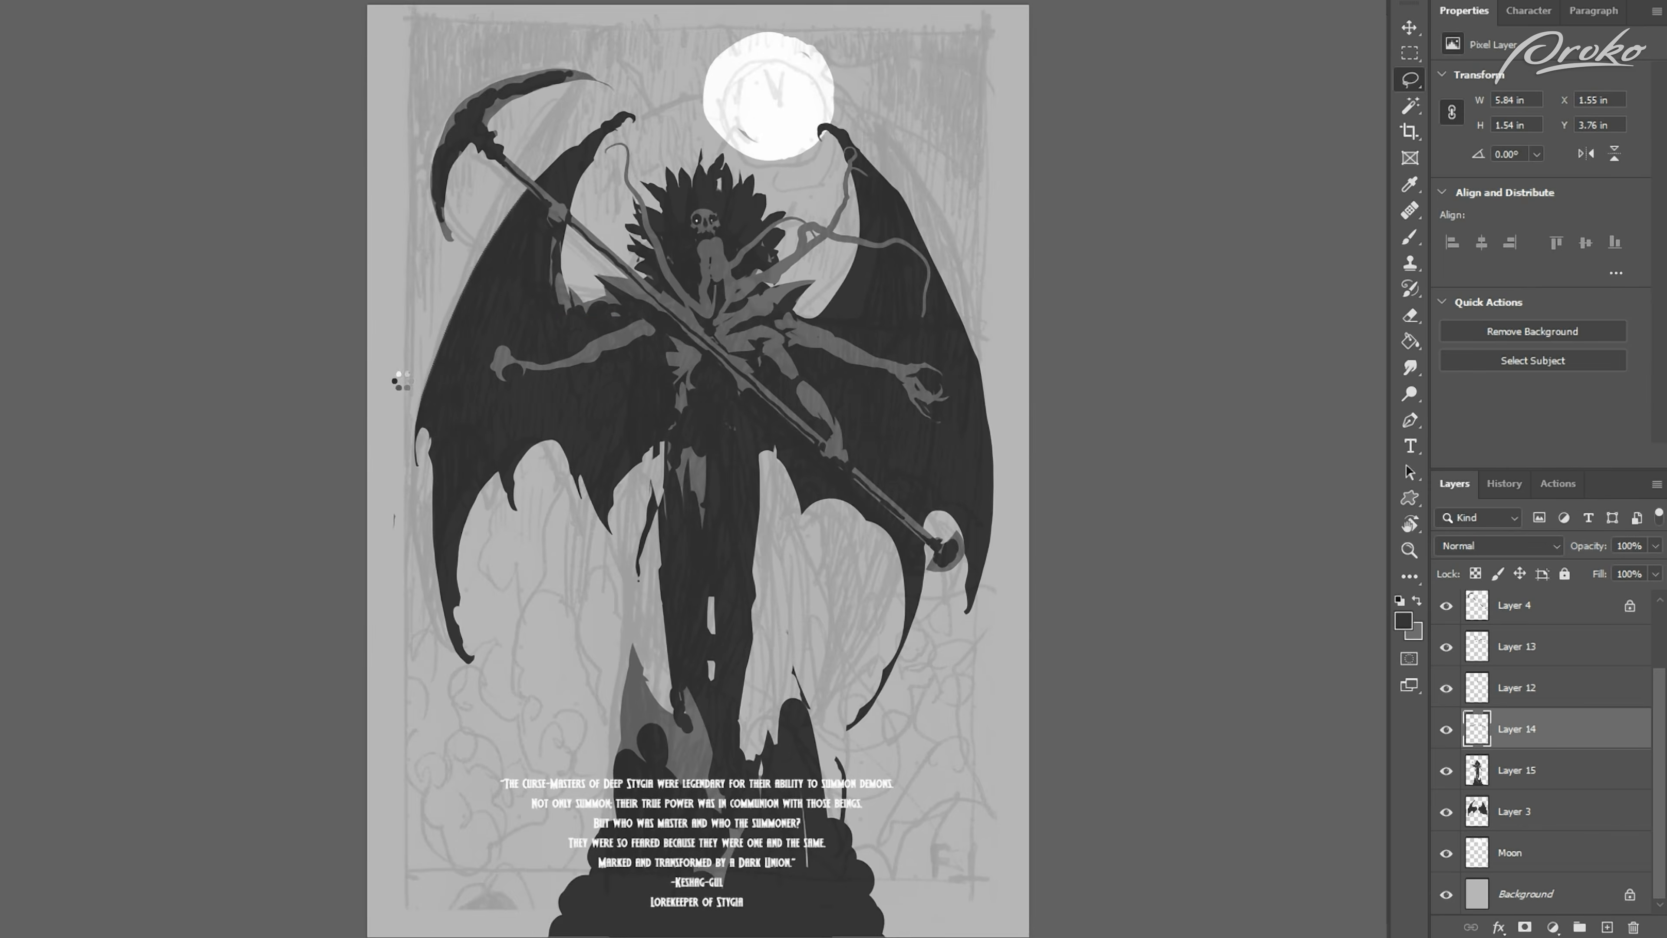
Step: Lasso an additional arm reaching down from the shoulder across the wing on a new layer and fill it with mid-grey
key(ctrl+shift+h)
key(ctrl+plus)
mouse_move(739, 297)
mouse_down()
mouse_move(863, 428)
mouse_move(921, 525)
mouse_move(887, 513)
mouse_move(832, 423)
mouse_move(838, 439)
mouse_move(761, 372)
mouse_move(738, 299)
mouse_up()
key(ctrl+shift+alt+n)
key(x)
key(b)
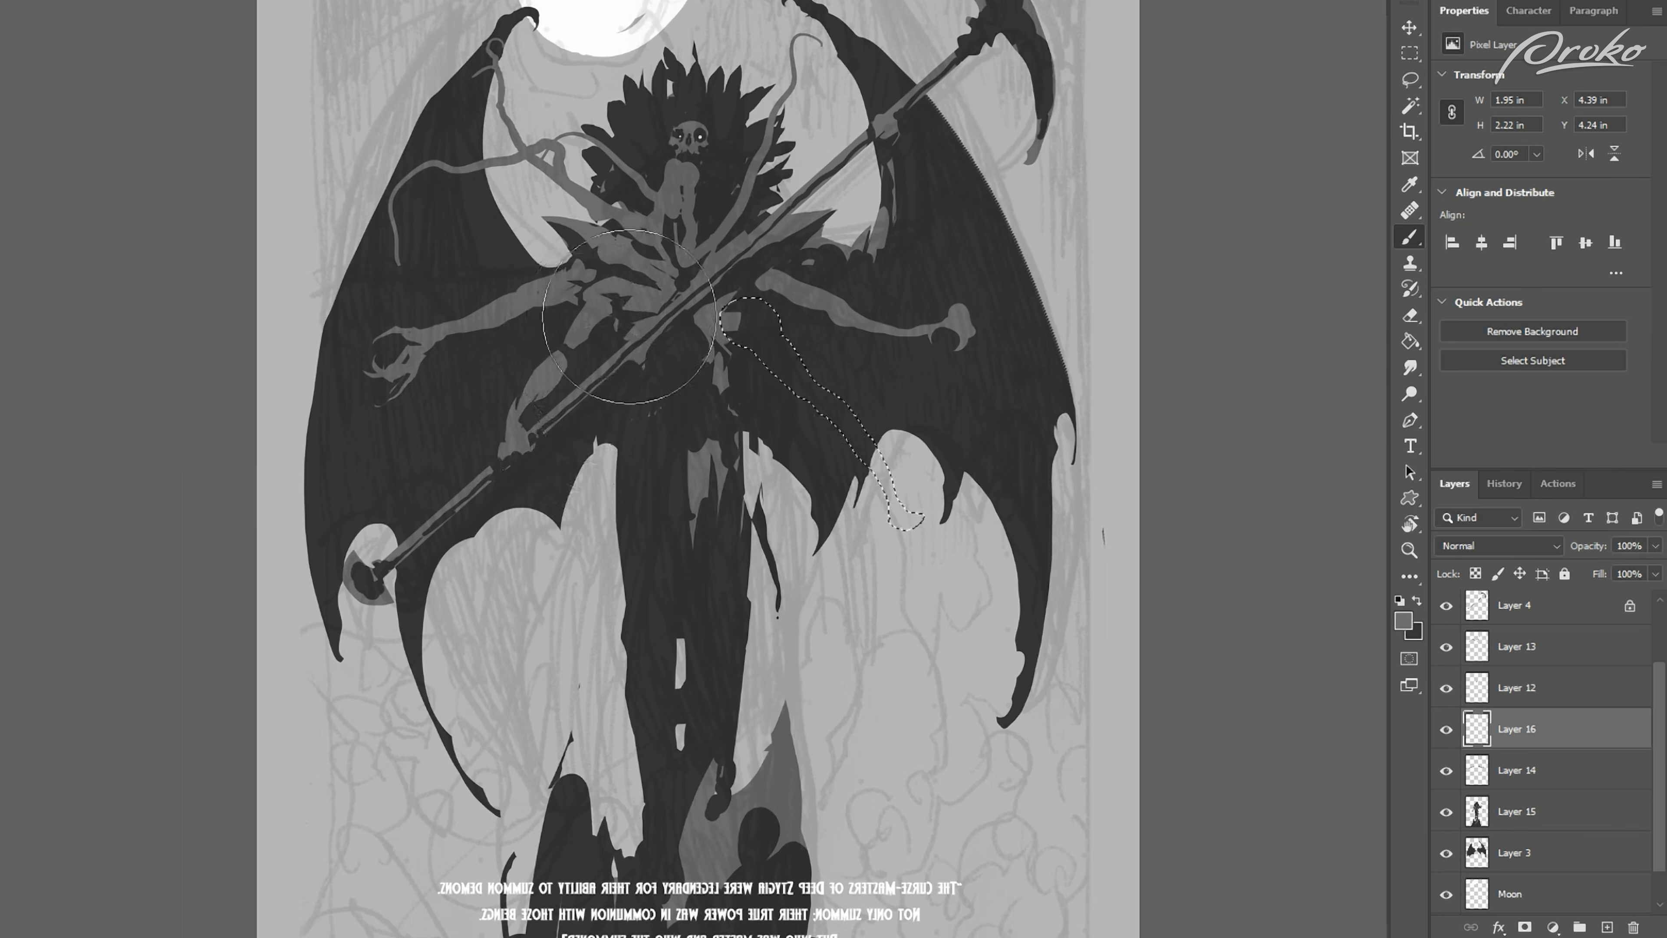
key(alt+BackSpace)
key(ctrl+d)
Step: Check the unflipped canvas and delete a lassoed shadow shape along the new downward-reaching arm
key(ctrl+minus)
key(ctrl+shift+h)
key(ctrl+plus)
key(l)
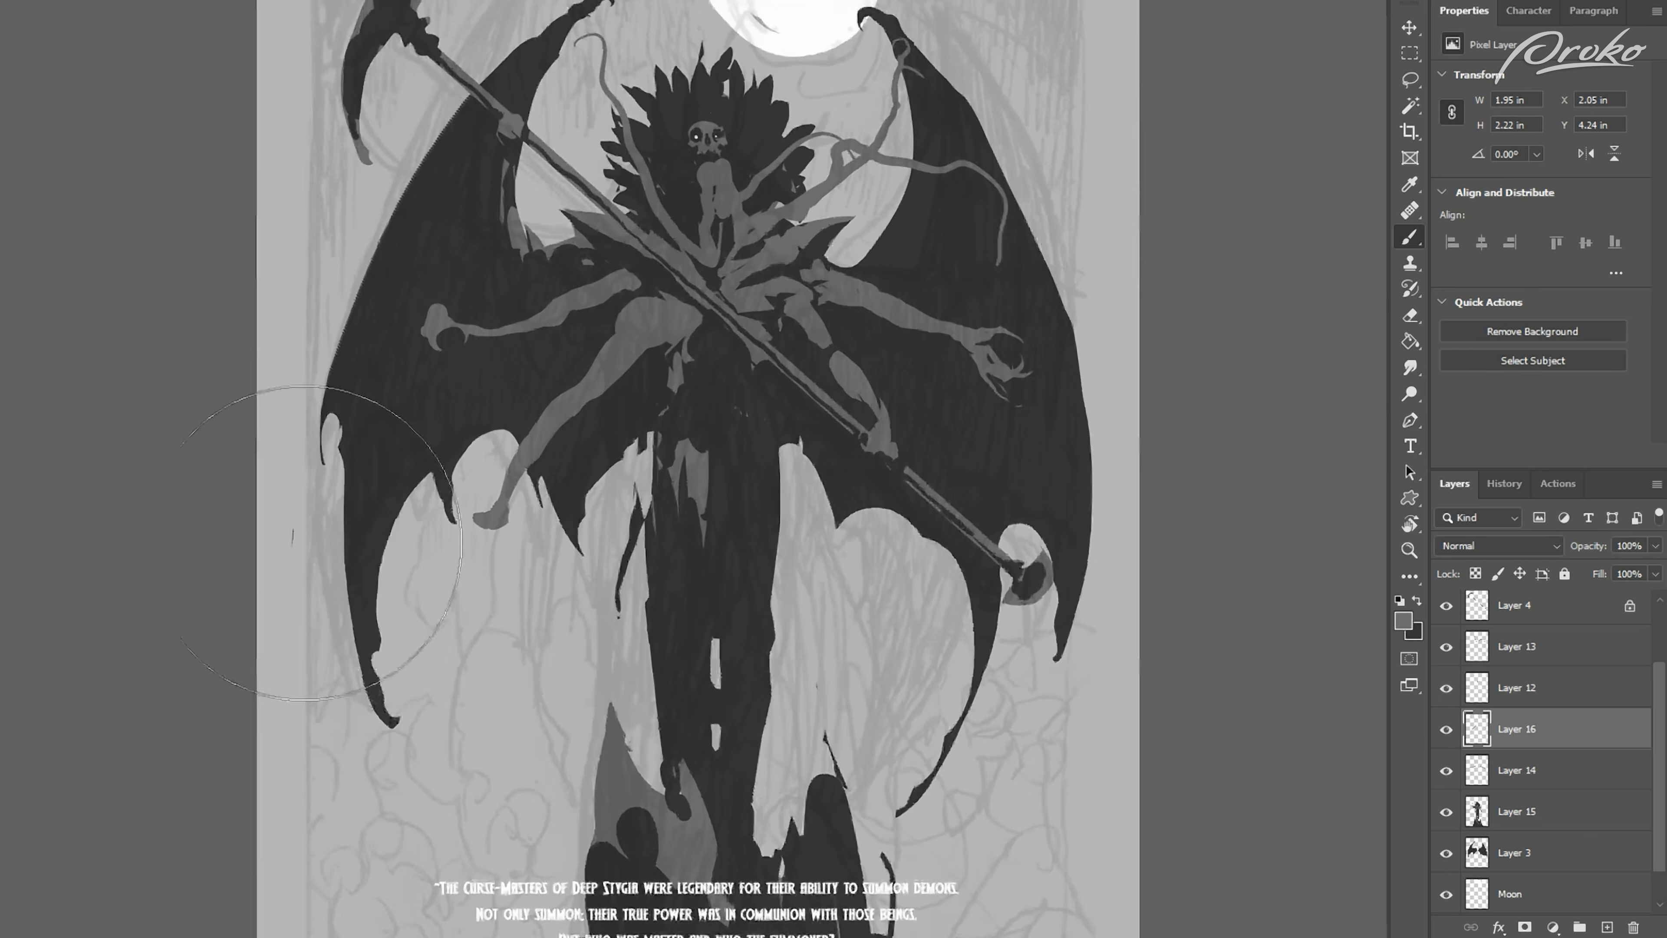
mouse_move(607, 403)
mouse_down()
mouse_move(657, 348)
mouse_move(729, 331)
mouse_up()
key(Delete)
key(ctrl+d)
Step: Reshape the hand at the end of the downward-reaching arm with lasso selections
mouse_move(506, 469)
mouse_down()
mouse_move(493, 511)
mouse_move(445, 498)
mouse_move(499, 515)
mouse_up()
key(v)
key(ctrl+d)
drag(470, 626, 474, 598)
key(l)
Step: Lock the arm layer's transparency and paint dark shapes within lasso selections to define the clenched fist
key(/)
mouse_move(482, 490)
mouse_down()
mouse_move(542, 404)
mouse_move(561, 423)
mouse_move(647, 302)
mouse_move(681, 287)
mouse_move(465, 561)
mouse_move(458, 598)
mouse_move(505, 485)
mouse_up()
key(b)
key(x)
key(ctrl+d)
key(l)
key(b)
key(ctrl+d)
Step: Paint a head hanging from the fist by its dark hair, using a new layer, and merge the layers
mouse_move(500, 496)
mouse_down()
mouse_move(448, 603)
mouse_move(473, 592)
mouse_move(460, 594)
mouse_move(478, 530)
mouse_move(452, 585)
mouse_up()
key(ctrl+shift+alt+n)
key(ctrl+[)
key(x)
click(1470, 731)
key(l)
key(b)
key(x)
key(ctrl+d)
key(ctrl+e)
Step: Paint dark eye sockets and facial shapes on the hanging head, checking it on the flipped canvas
key(ctrl+shift+h)
key(/)
key(x)
drag(960, 596, 940, 584)
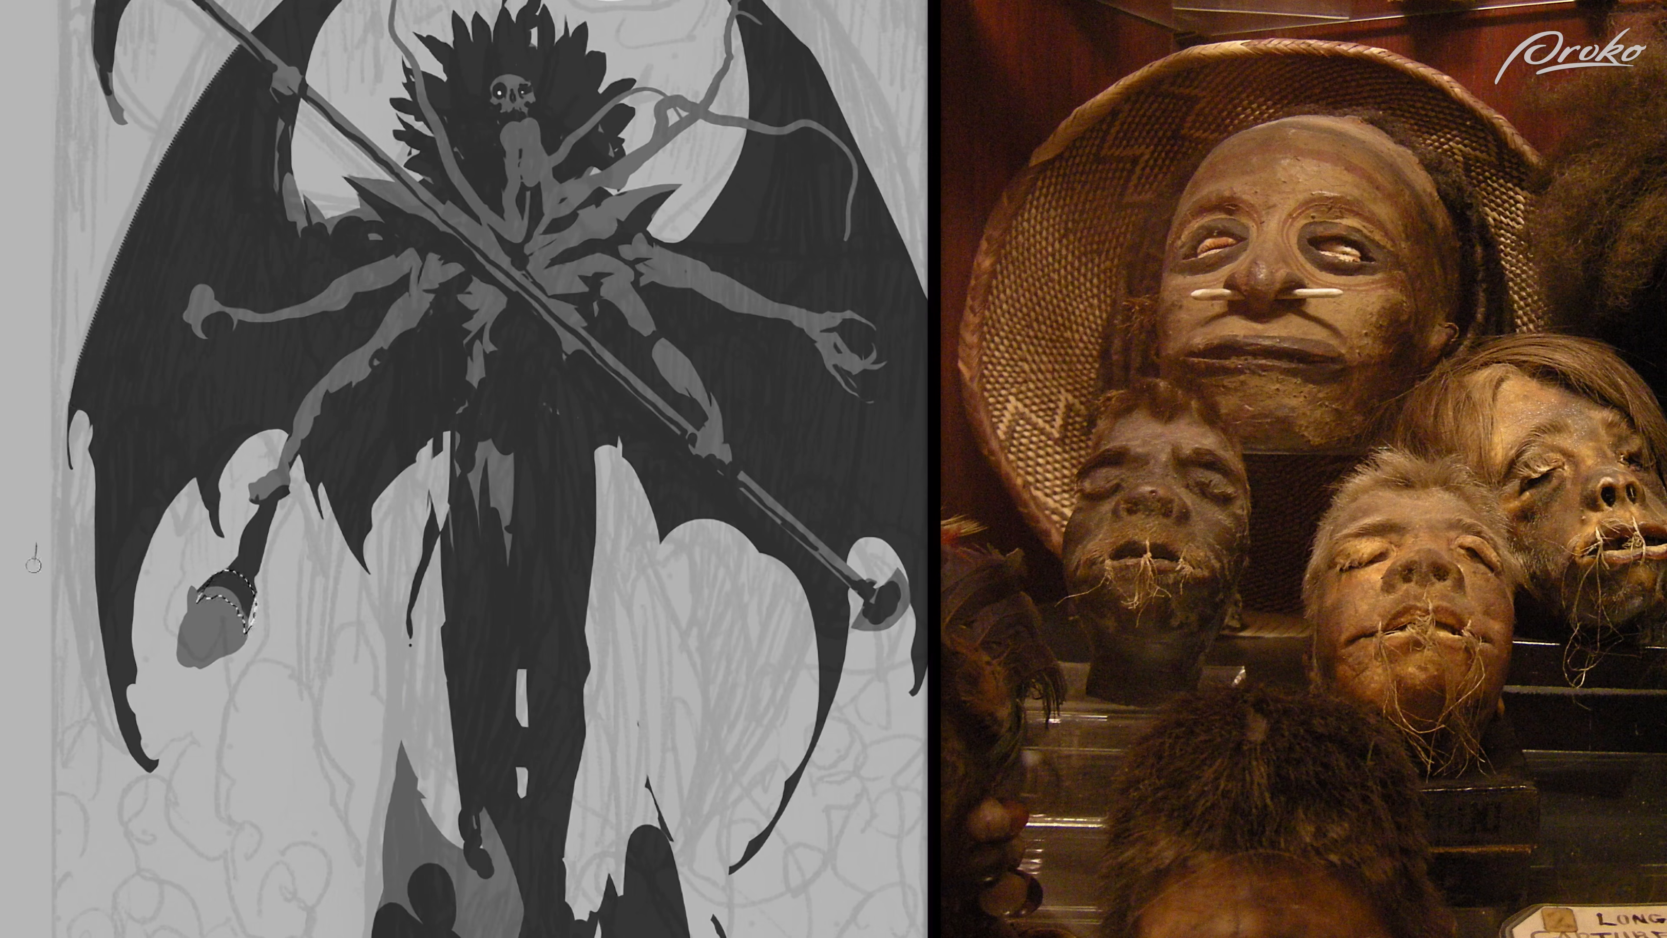
mouse_move(133, 640)
mouse_down()
mouse_move(223, 598)
mouse_move(247, 617)
mouse_up()
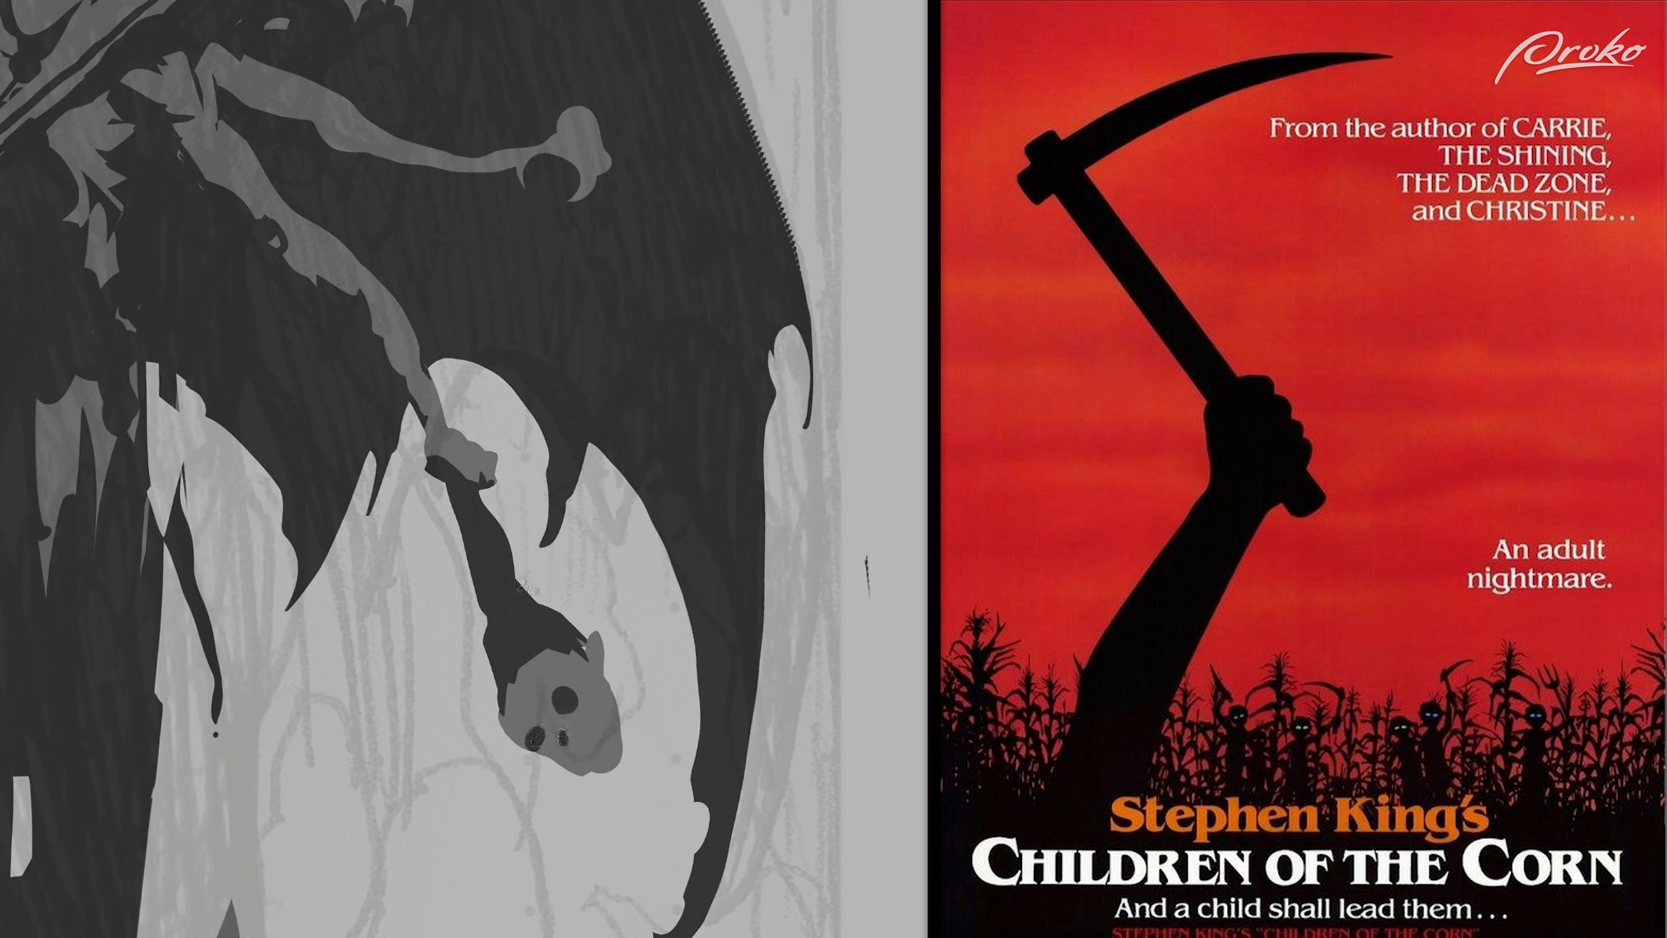
drag(599, 761, 596, 769)
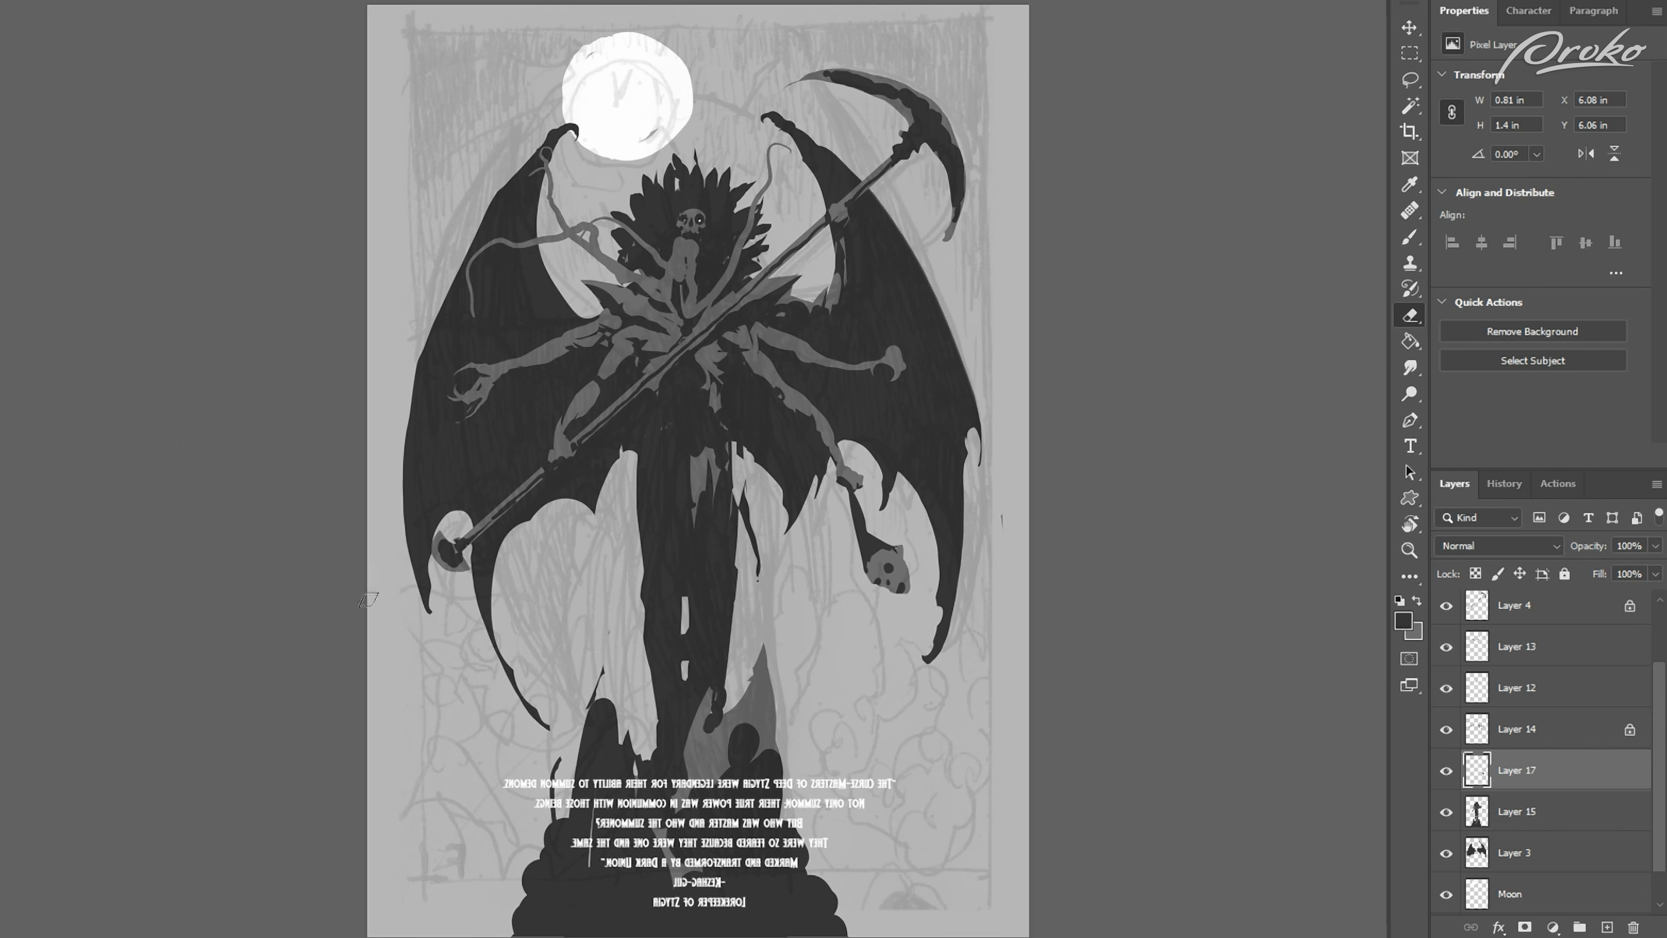
Step: Paint dark bands and wrappings across the outstretched forearms on Layer 21, checking them on the flipped canvas
key(ctrl+shift+h)
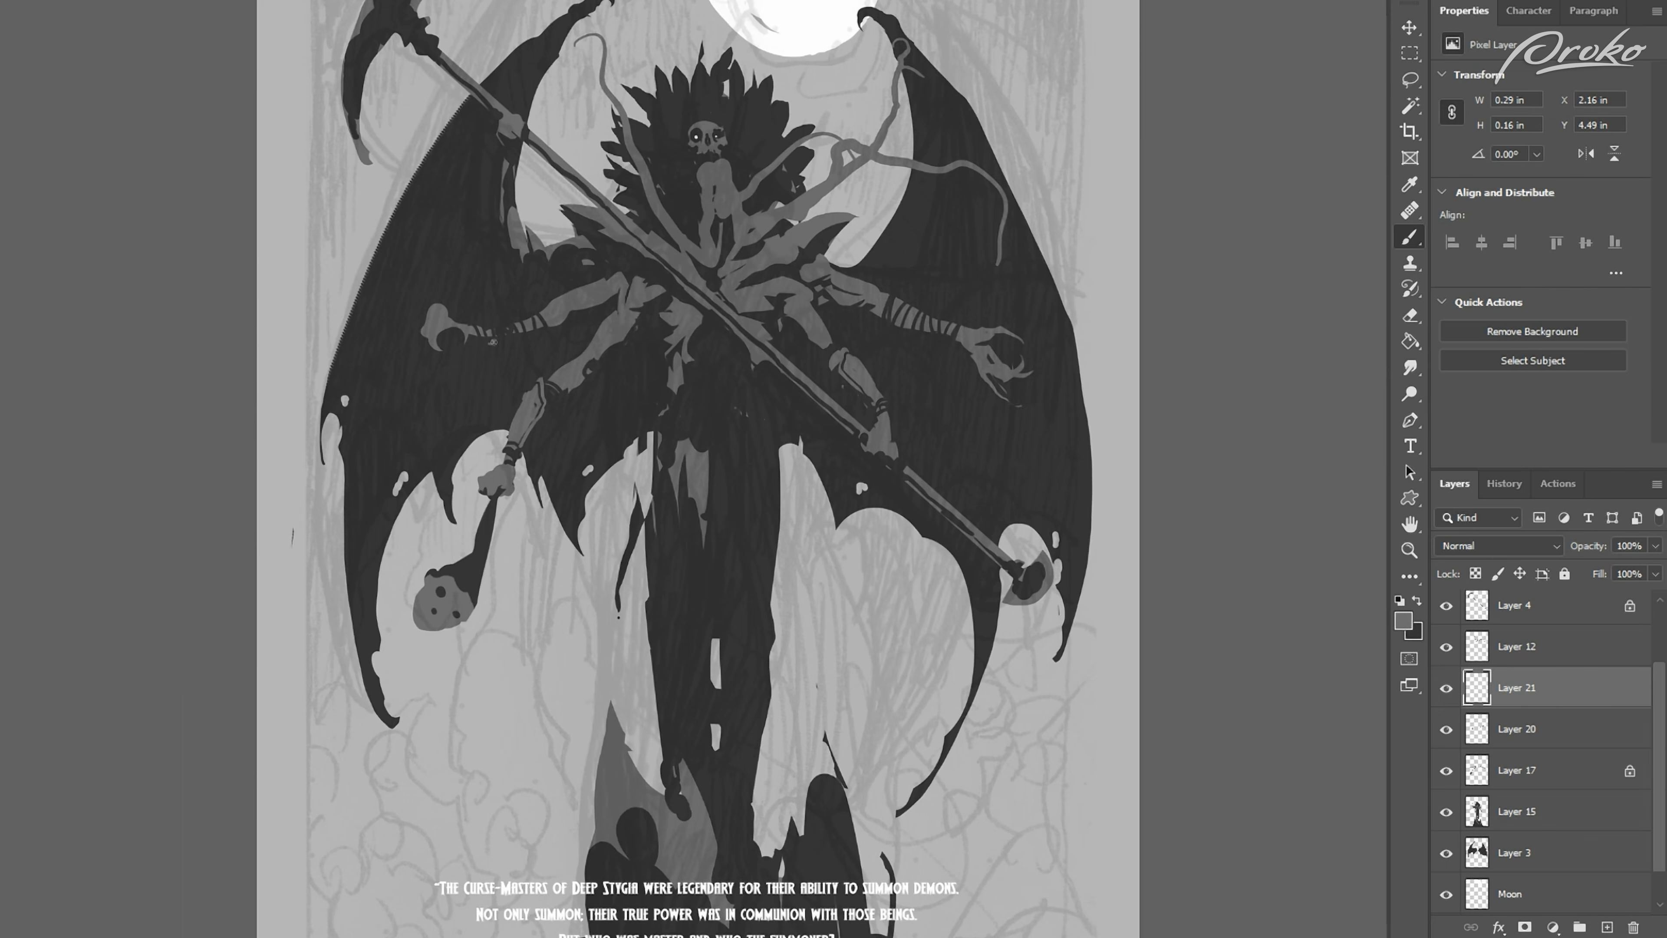
key(x)
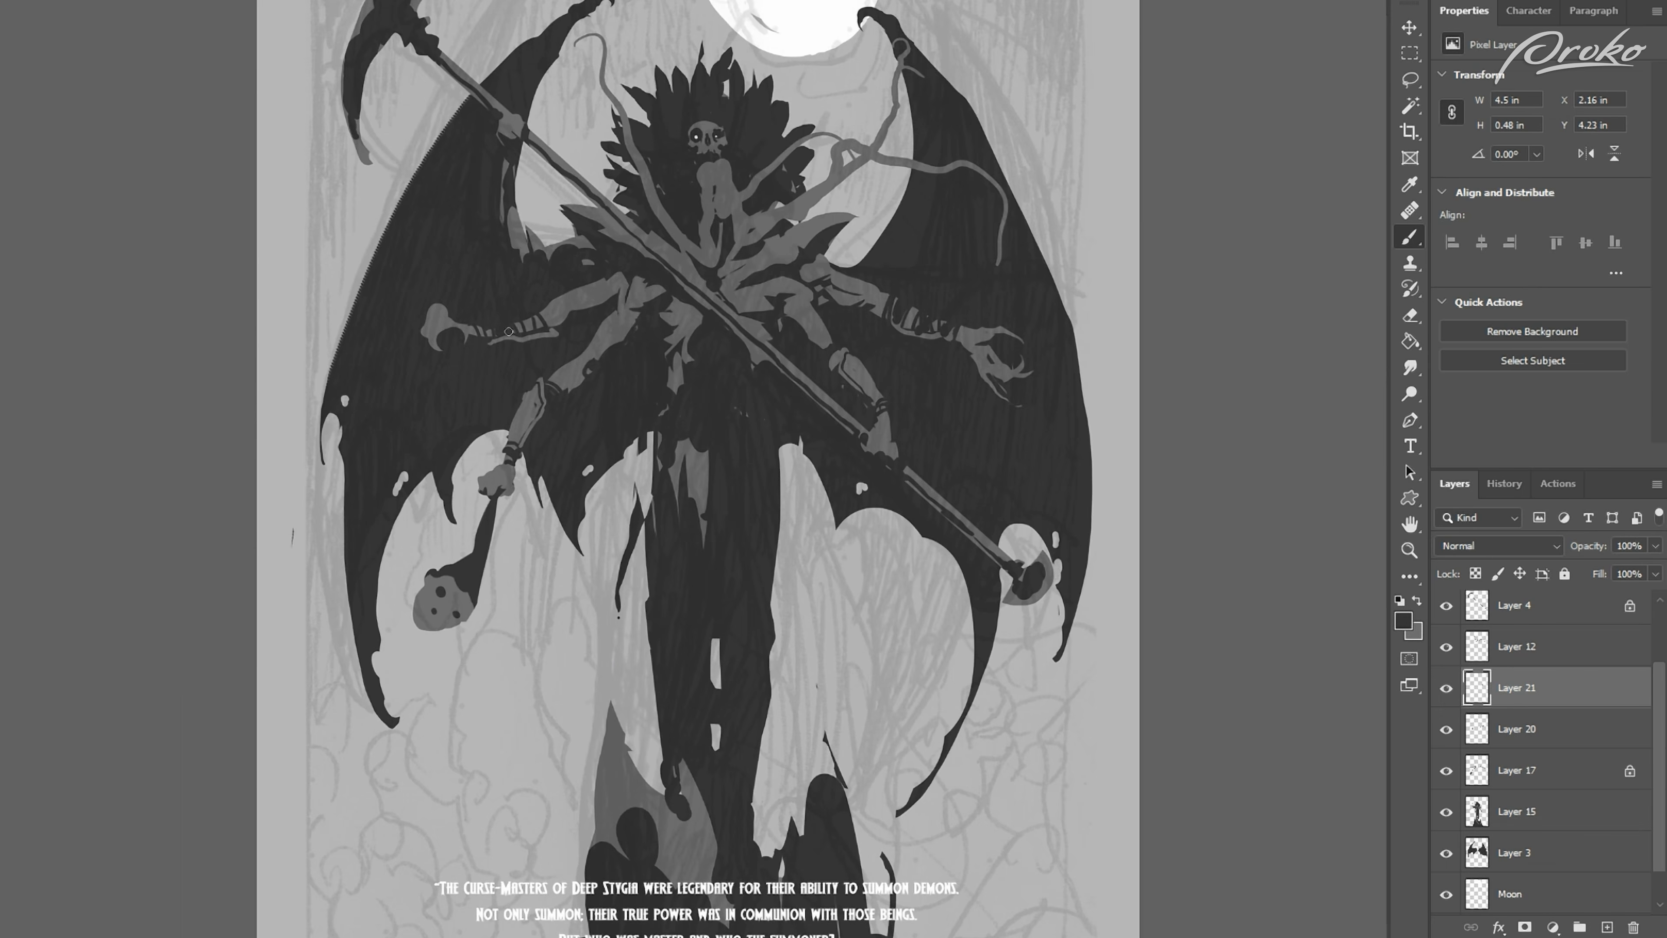
drag(482, 326, 488, 342)
key(ctrl+shift+h)
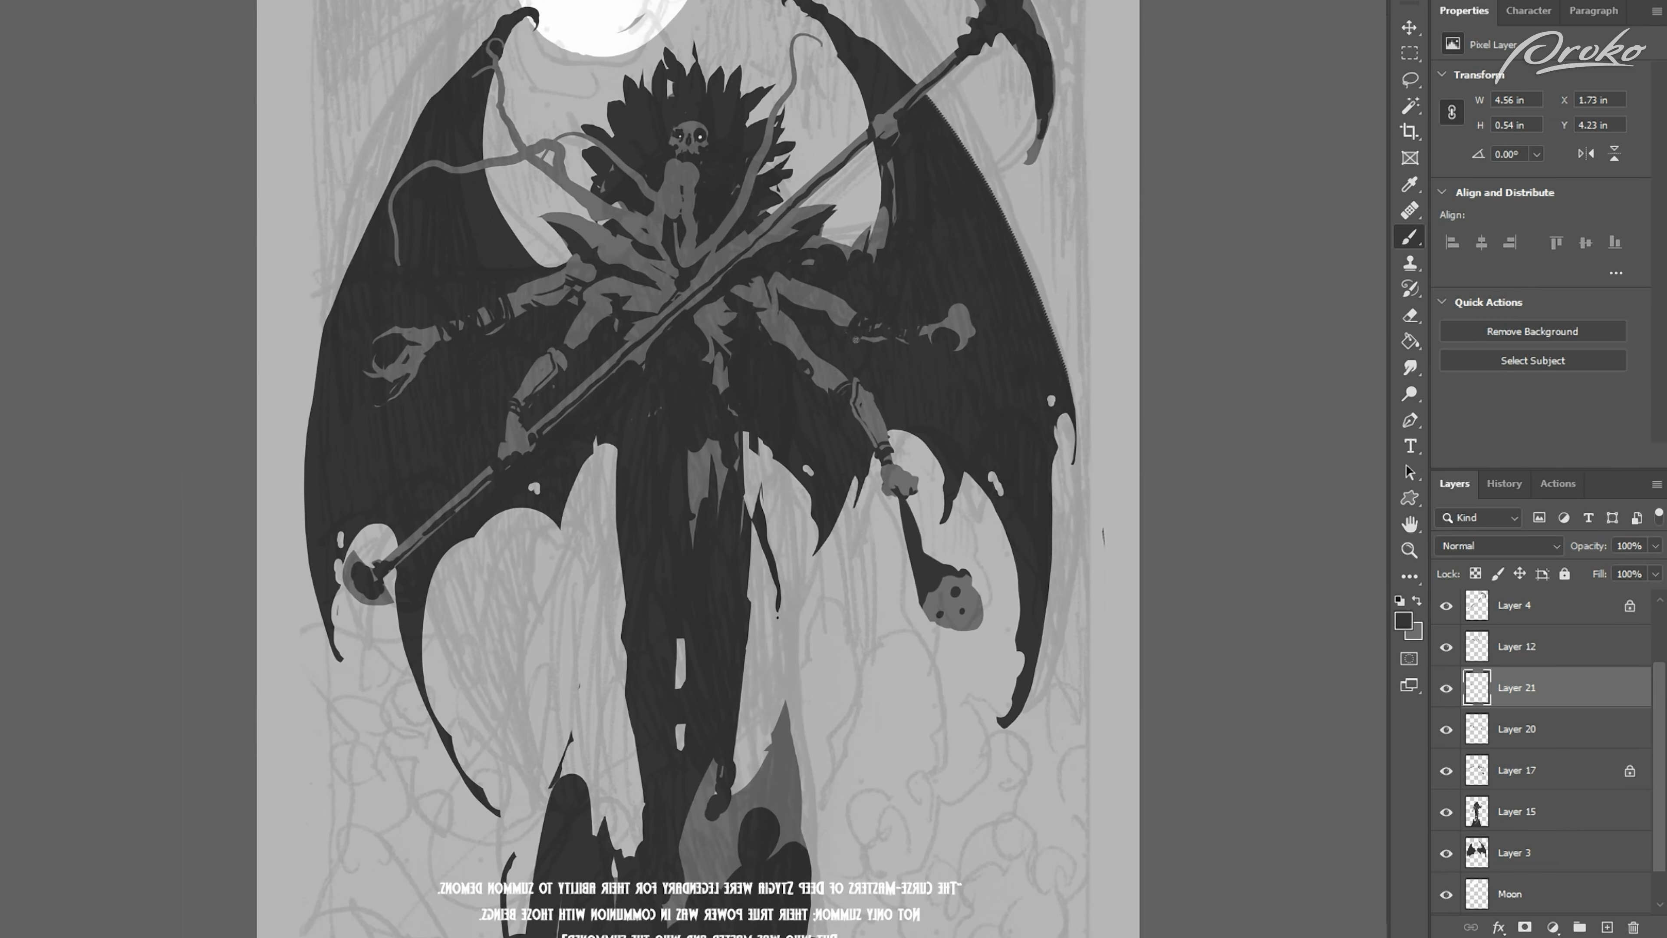
key(ctrl+shift+h)
Step: Repaint the outstretched hand above the hanging head with mid-grey knuckle and finger shapes on Layer 21
key(alt+bracketleft)
key(alt+bracketright)
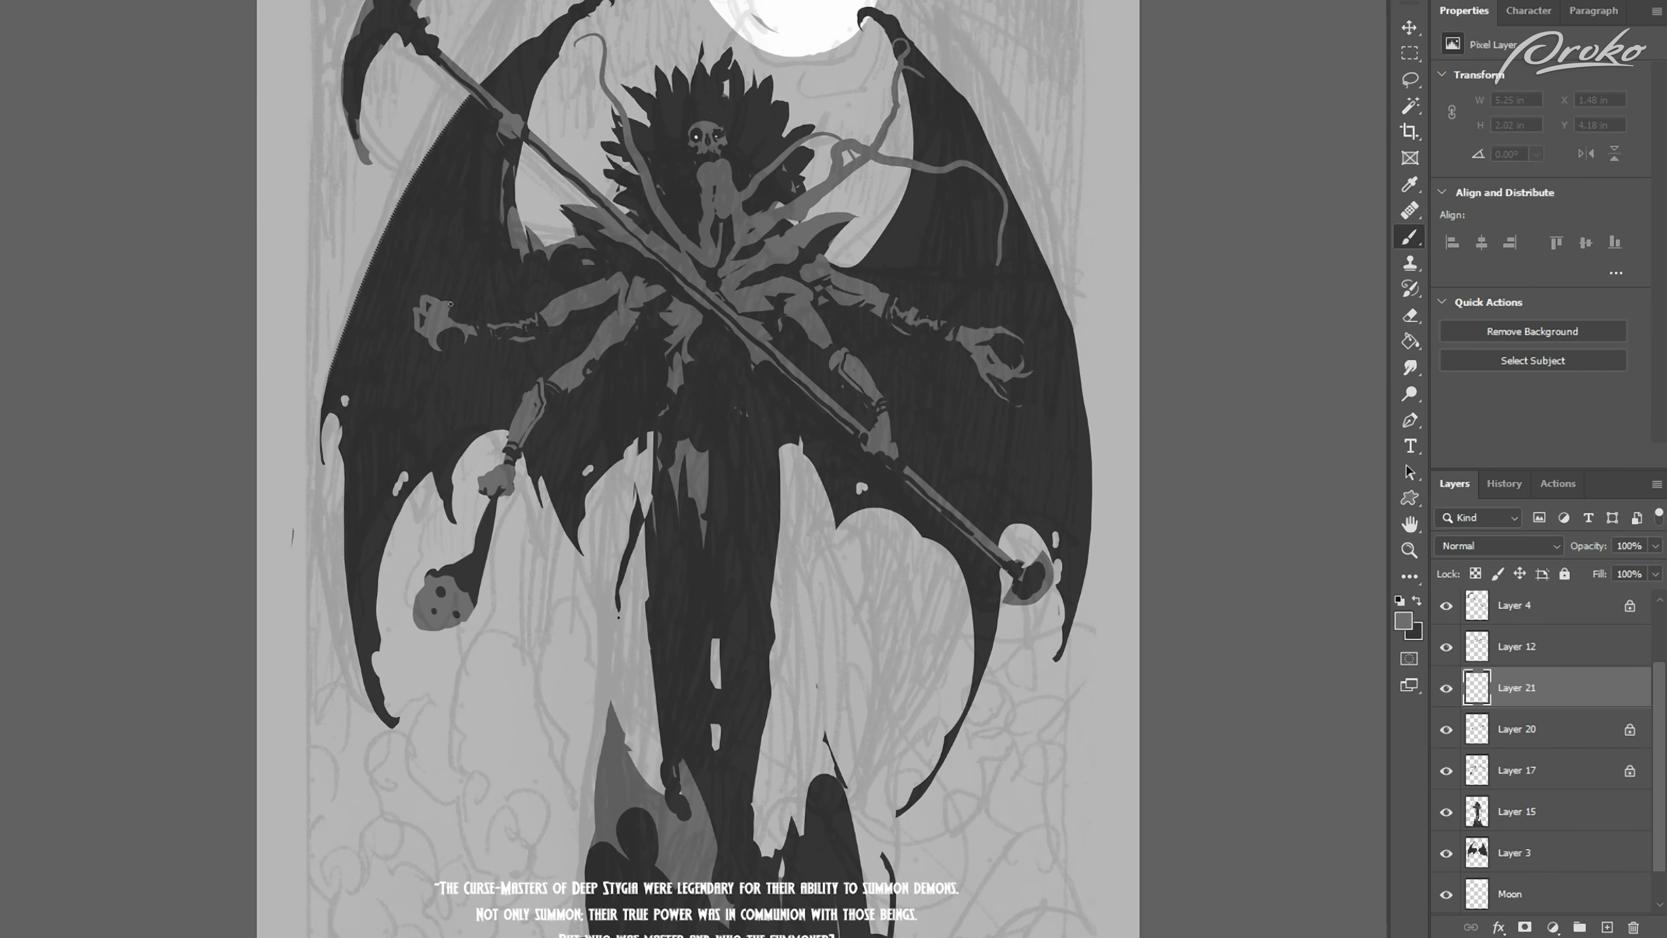
key(l)
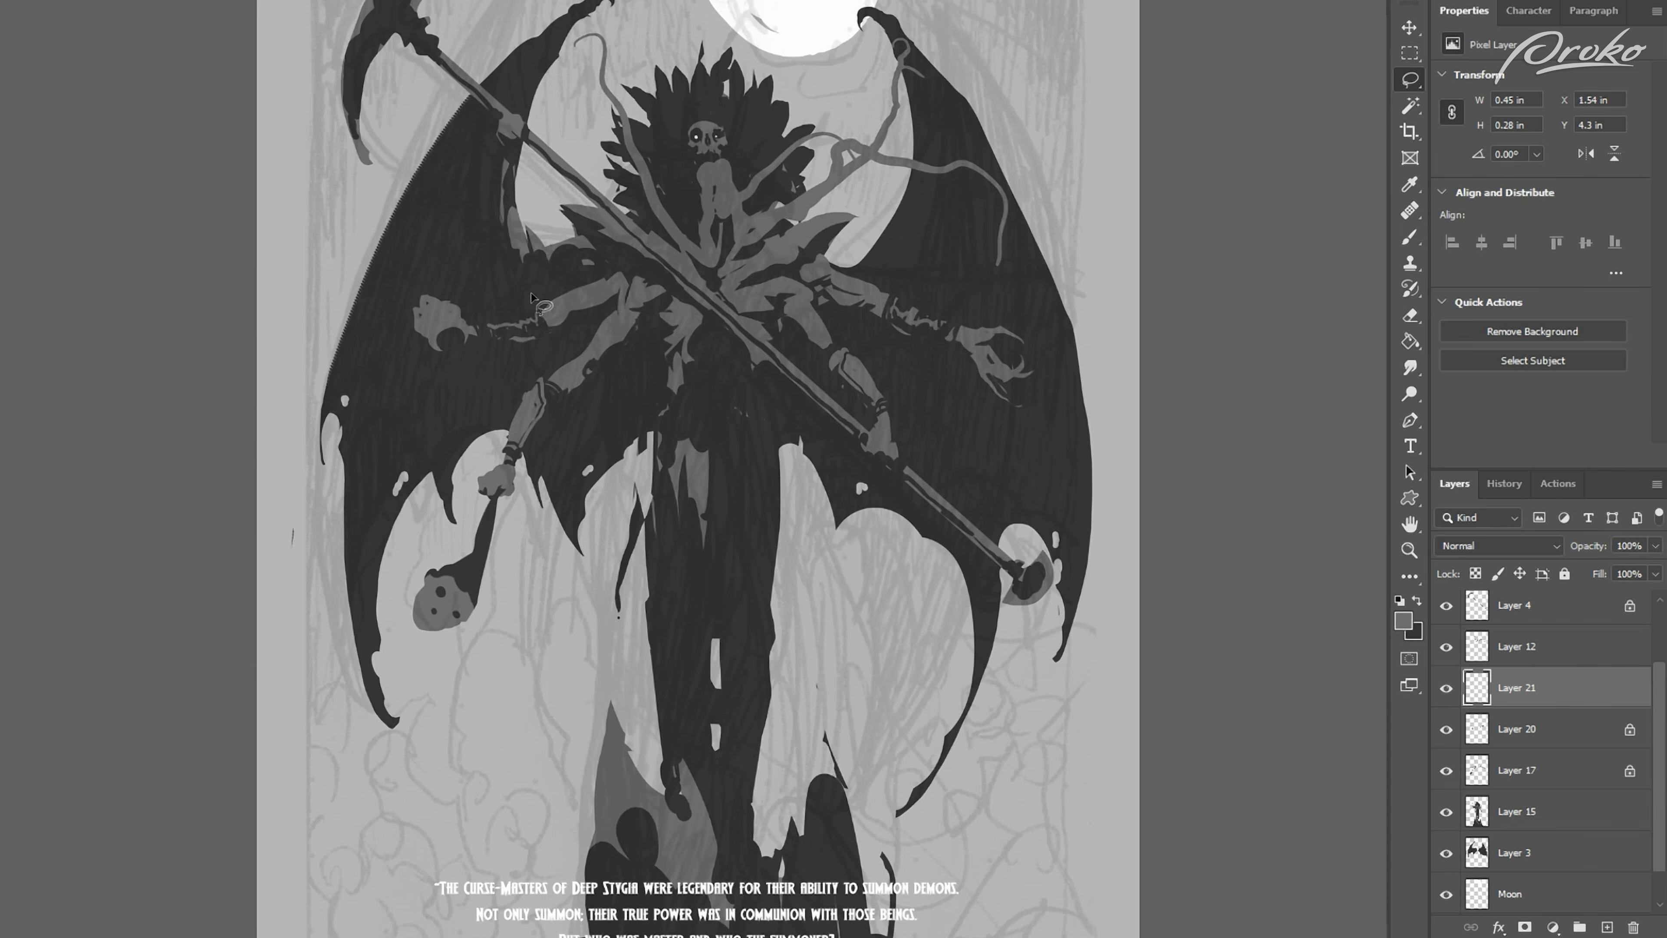
key(ctrl+minus)
key(ctrl+shift+h)
key(ctrl+plus)
key(b)
drag(451, 331, 485, 317)
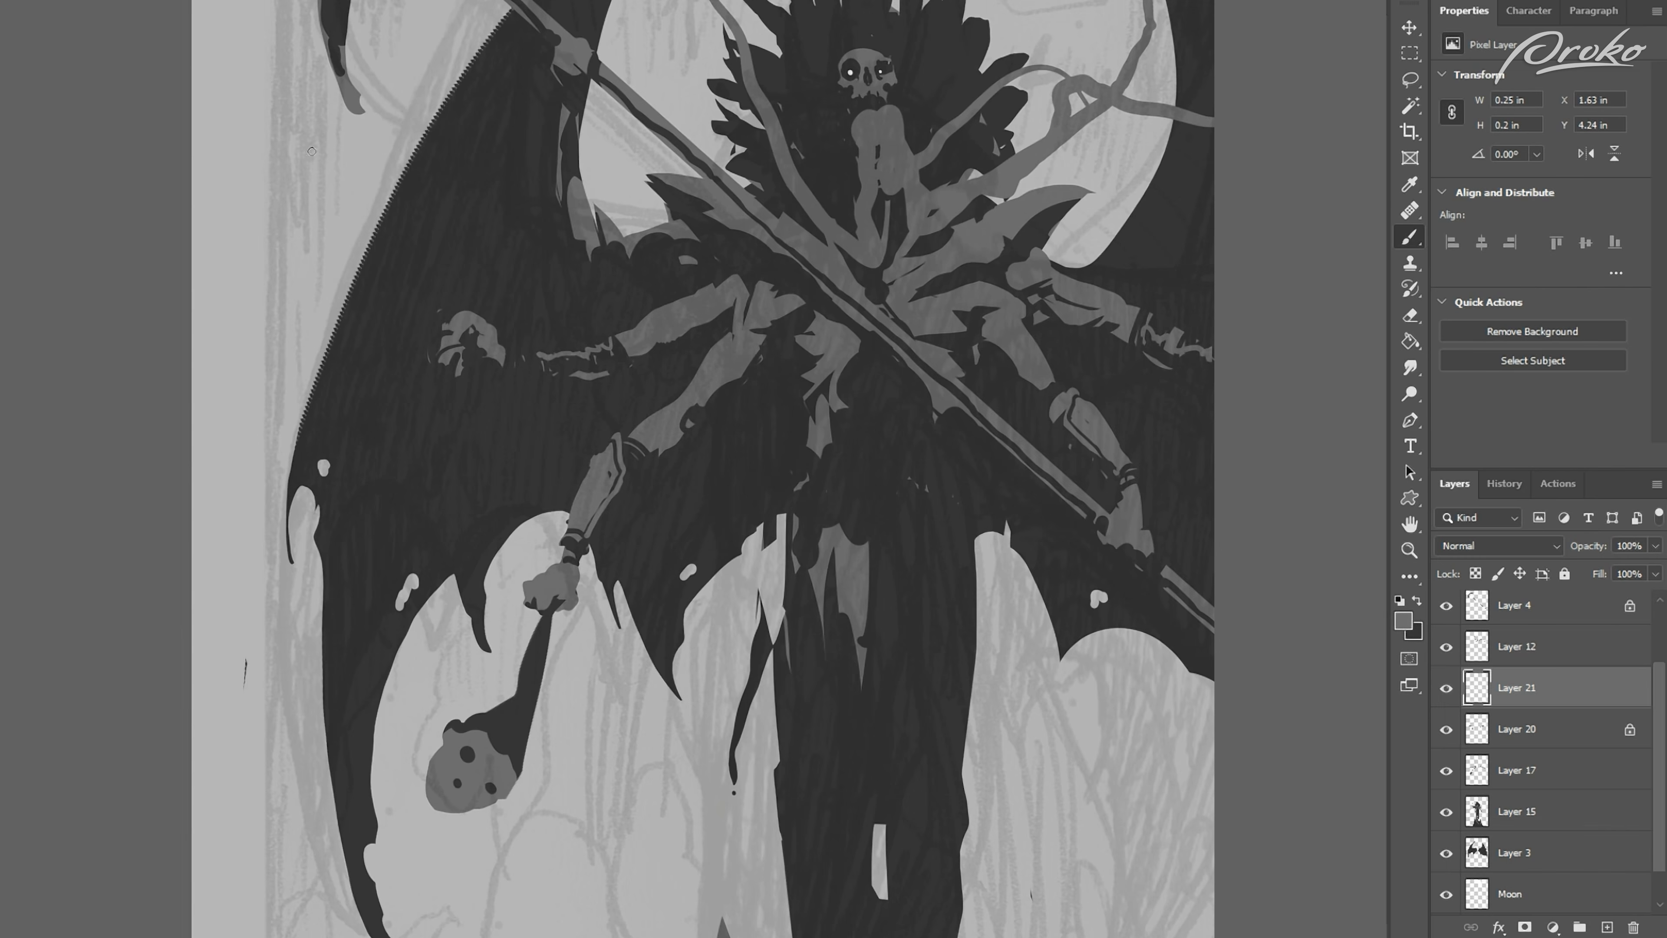
Step: Lasso the finger shapes of that outstretched hand and fill them with mid-grey to form a fist
key(l)
mouse_move(460, 317)
mouse_down()
mouse_move(417, 297)
mouse_move(421, 310)
mouse_up()
key(ctrl+d)
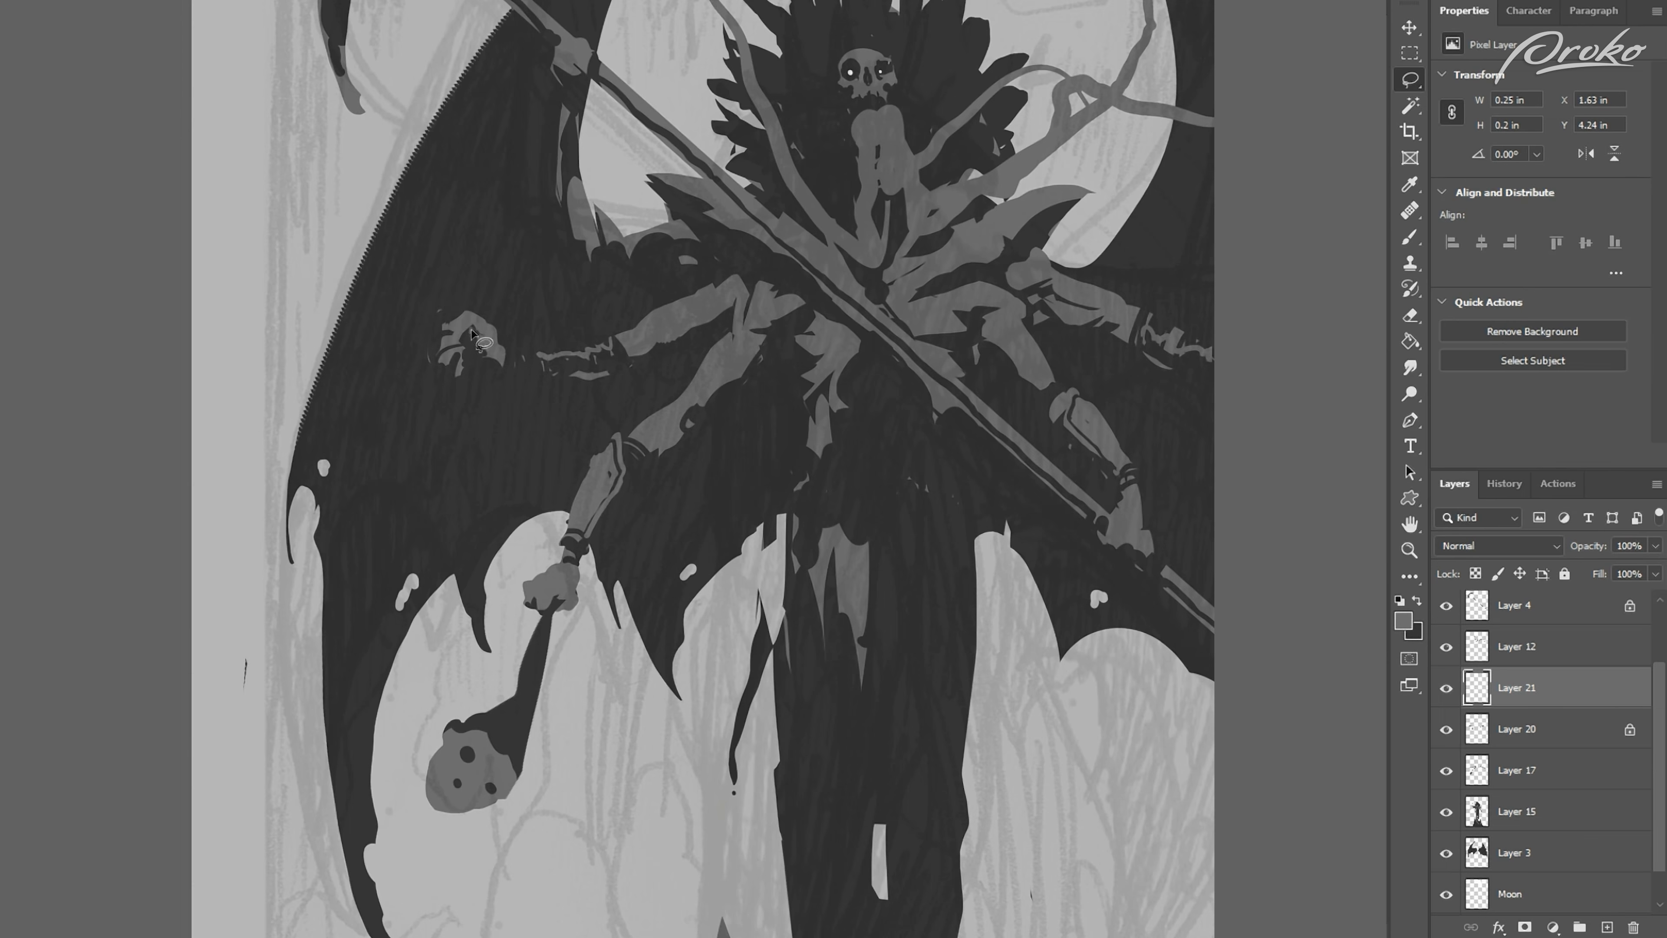
key(b)
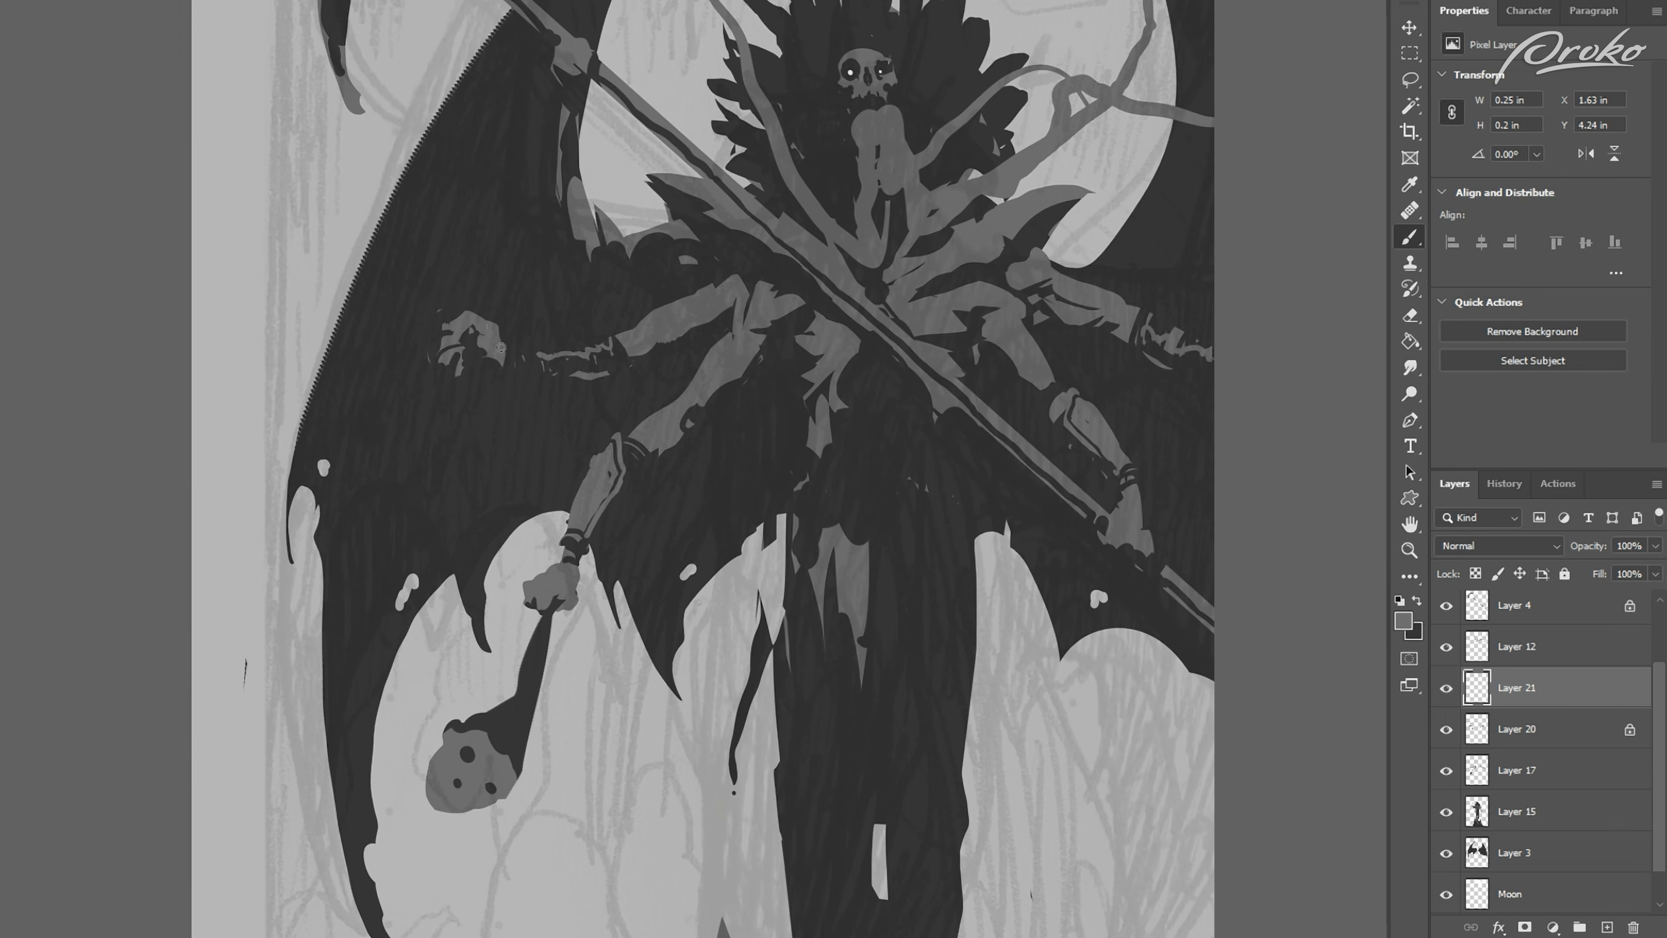
key(l)
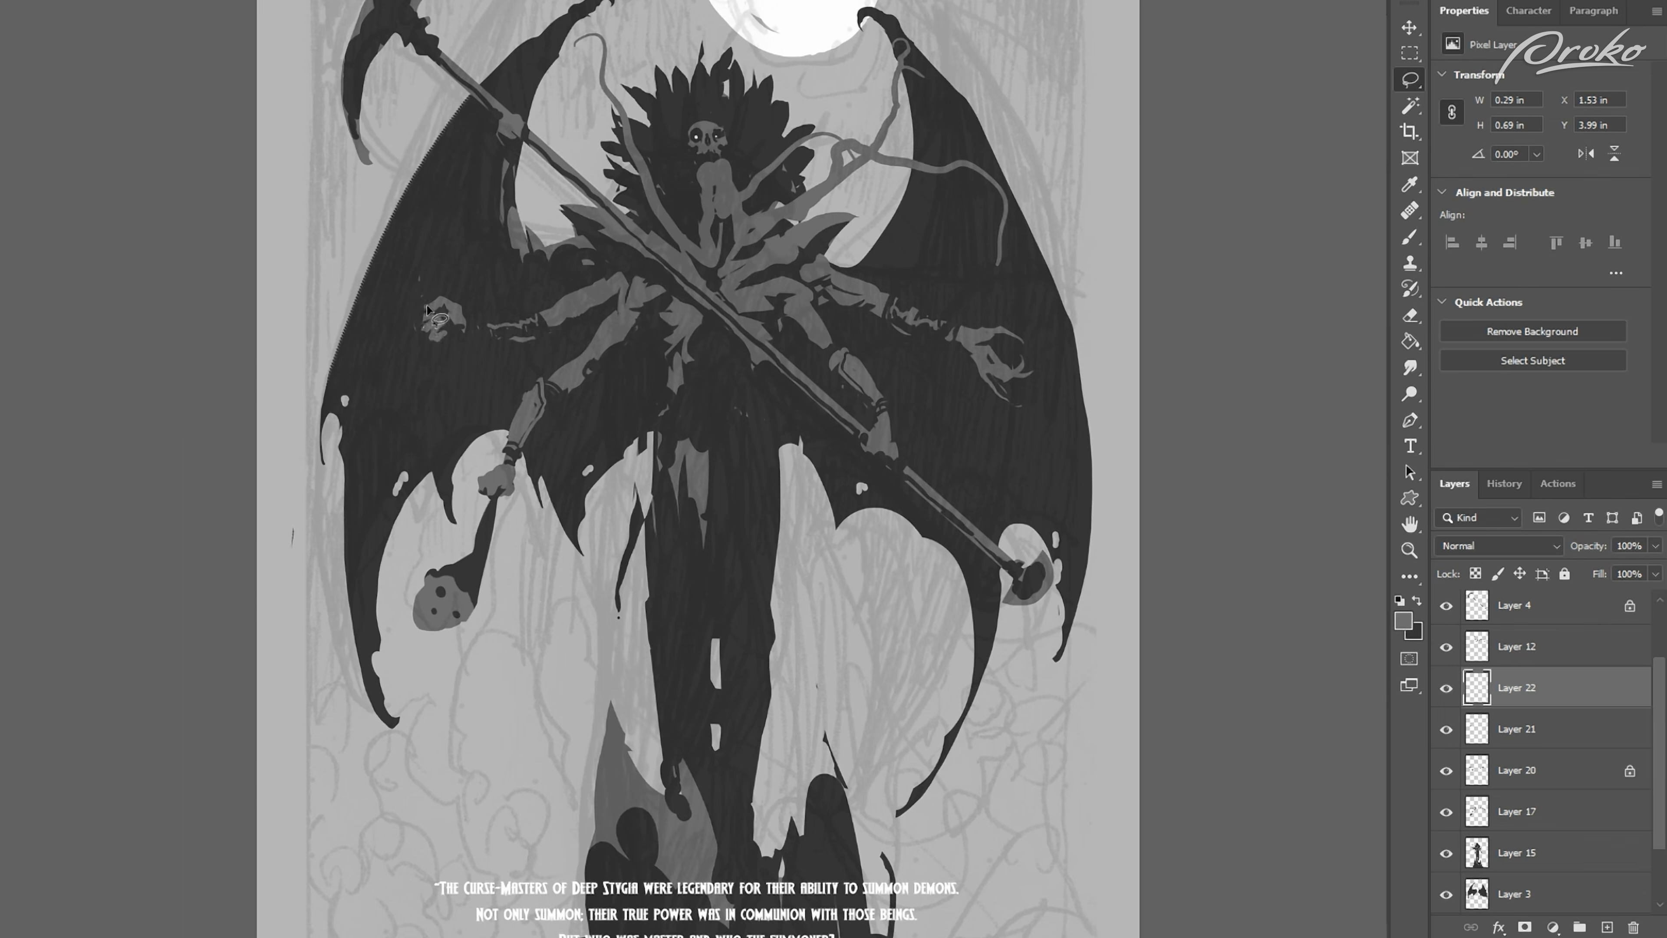
mouse_move(435, 319)
mouse_down()
mouse_move(407, 275)
mouse_move(460, 336)
mouse_move(449, 343)
mouse_up()
key(alt+BackSpace)
key(b)
key(ctrl+d)
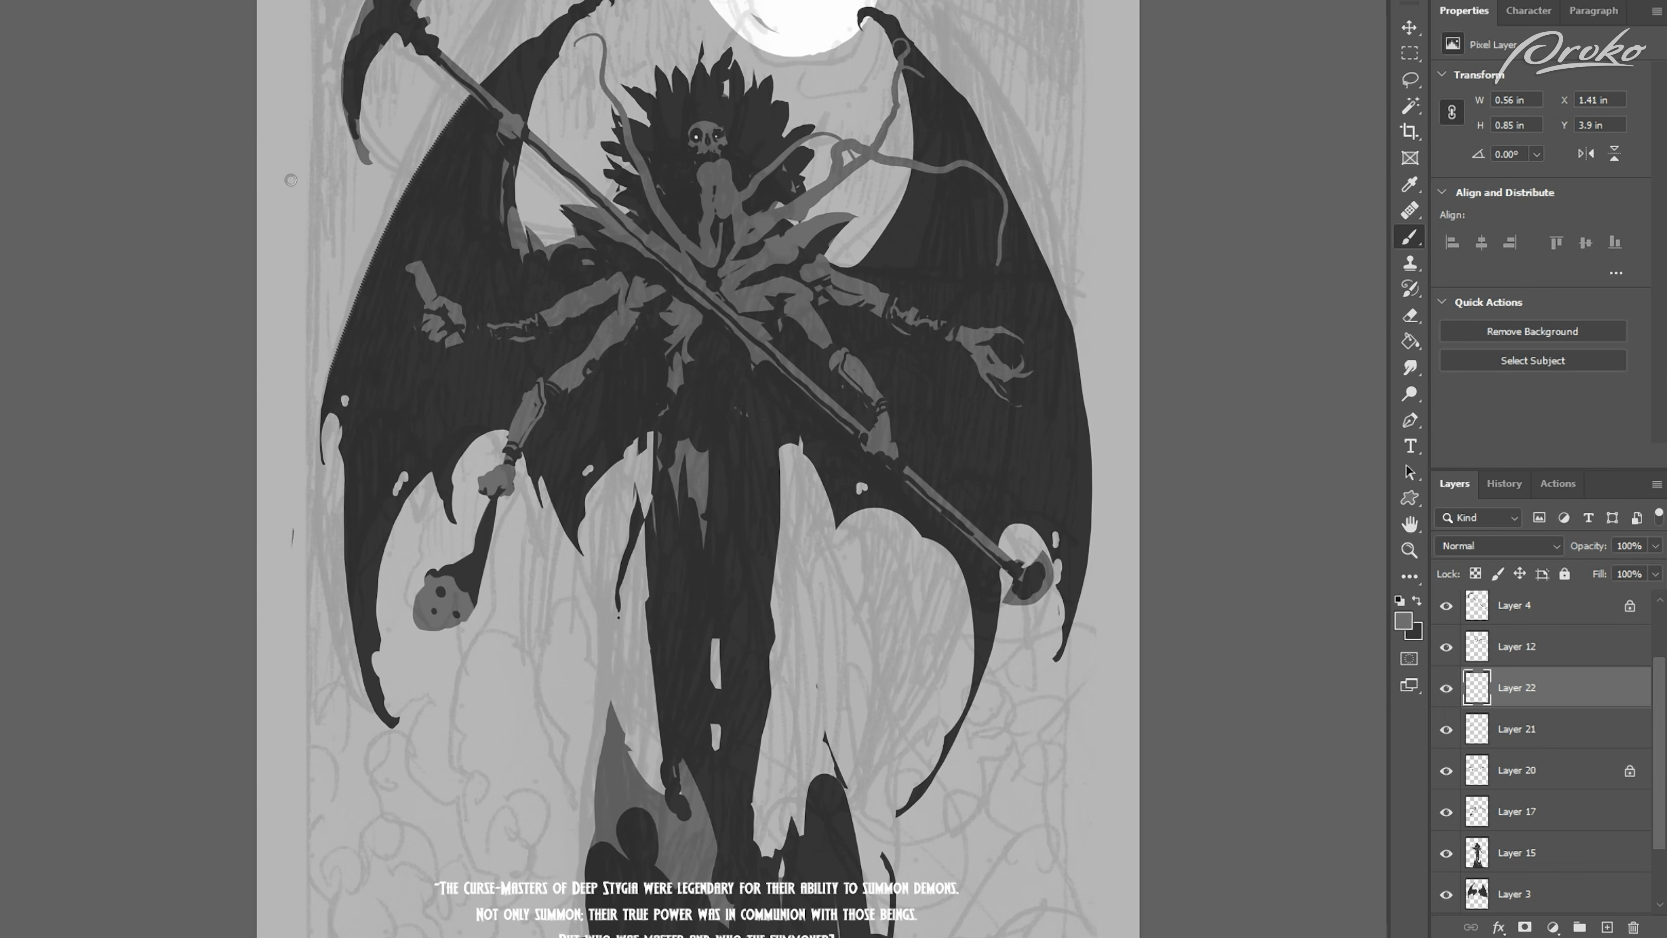
Step: Paint a curved mid-grey sickle blade below the raised fist on new layers, clean its inner edge with the Eraser, and straighten the canvas
key(ctrl+shift+alt+n)
mouse_move(563, 438)
mouse_down()
mouse_move(459, 449)
mouse_move(462, 349)
mouse_up()
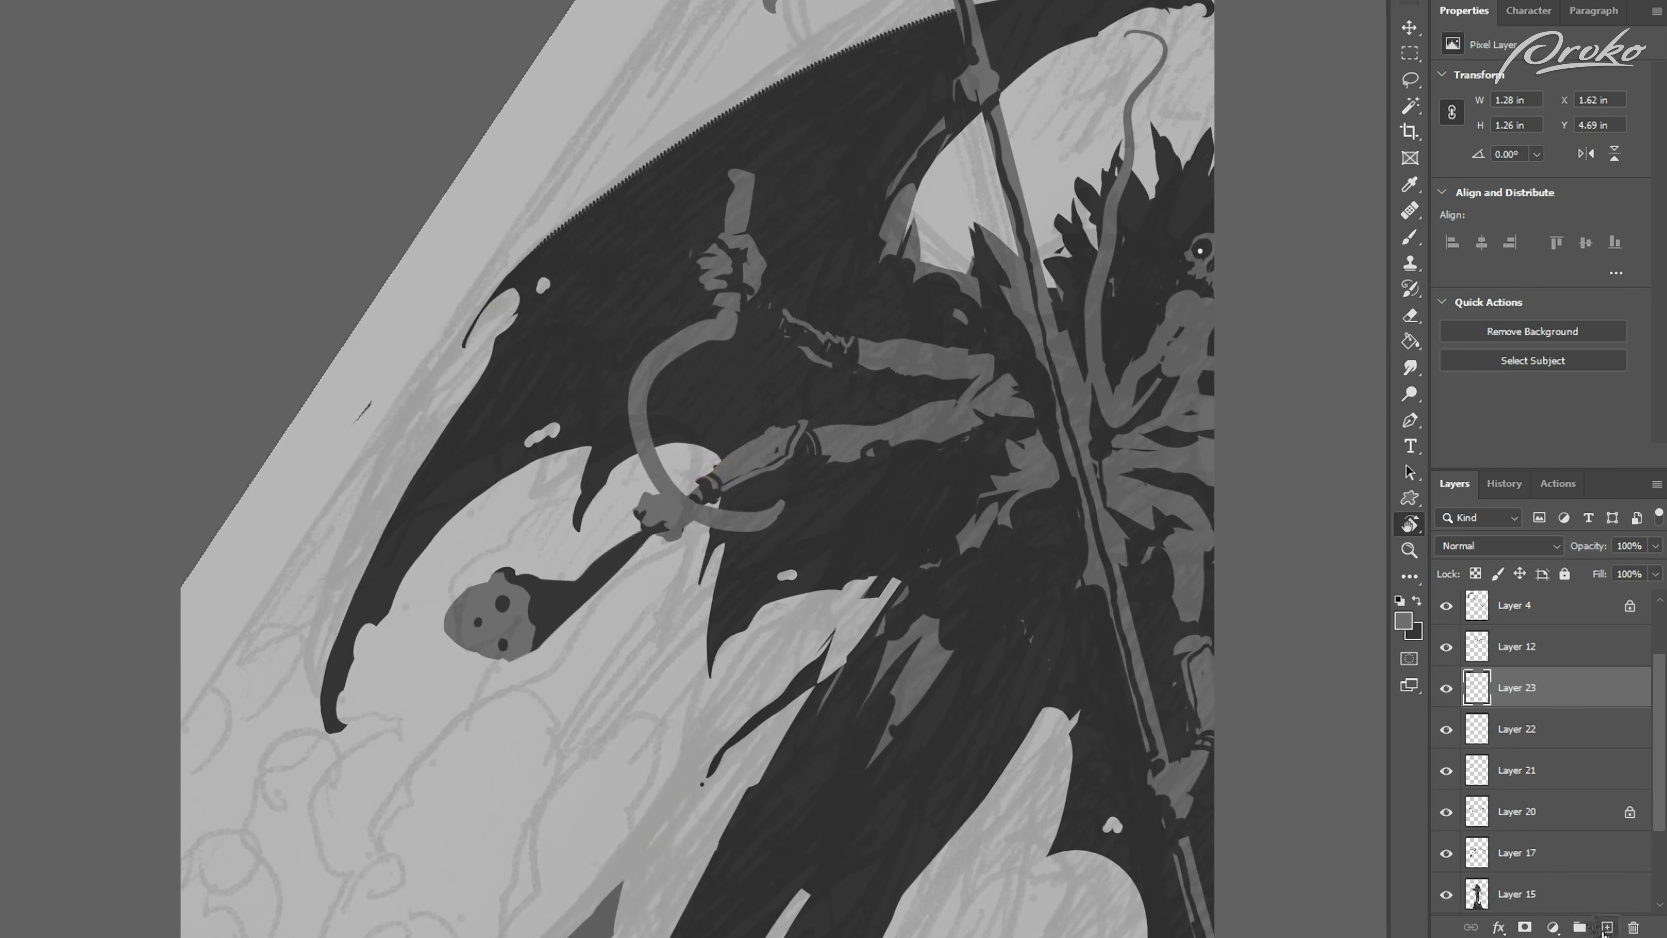
click(1606, 927)
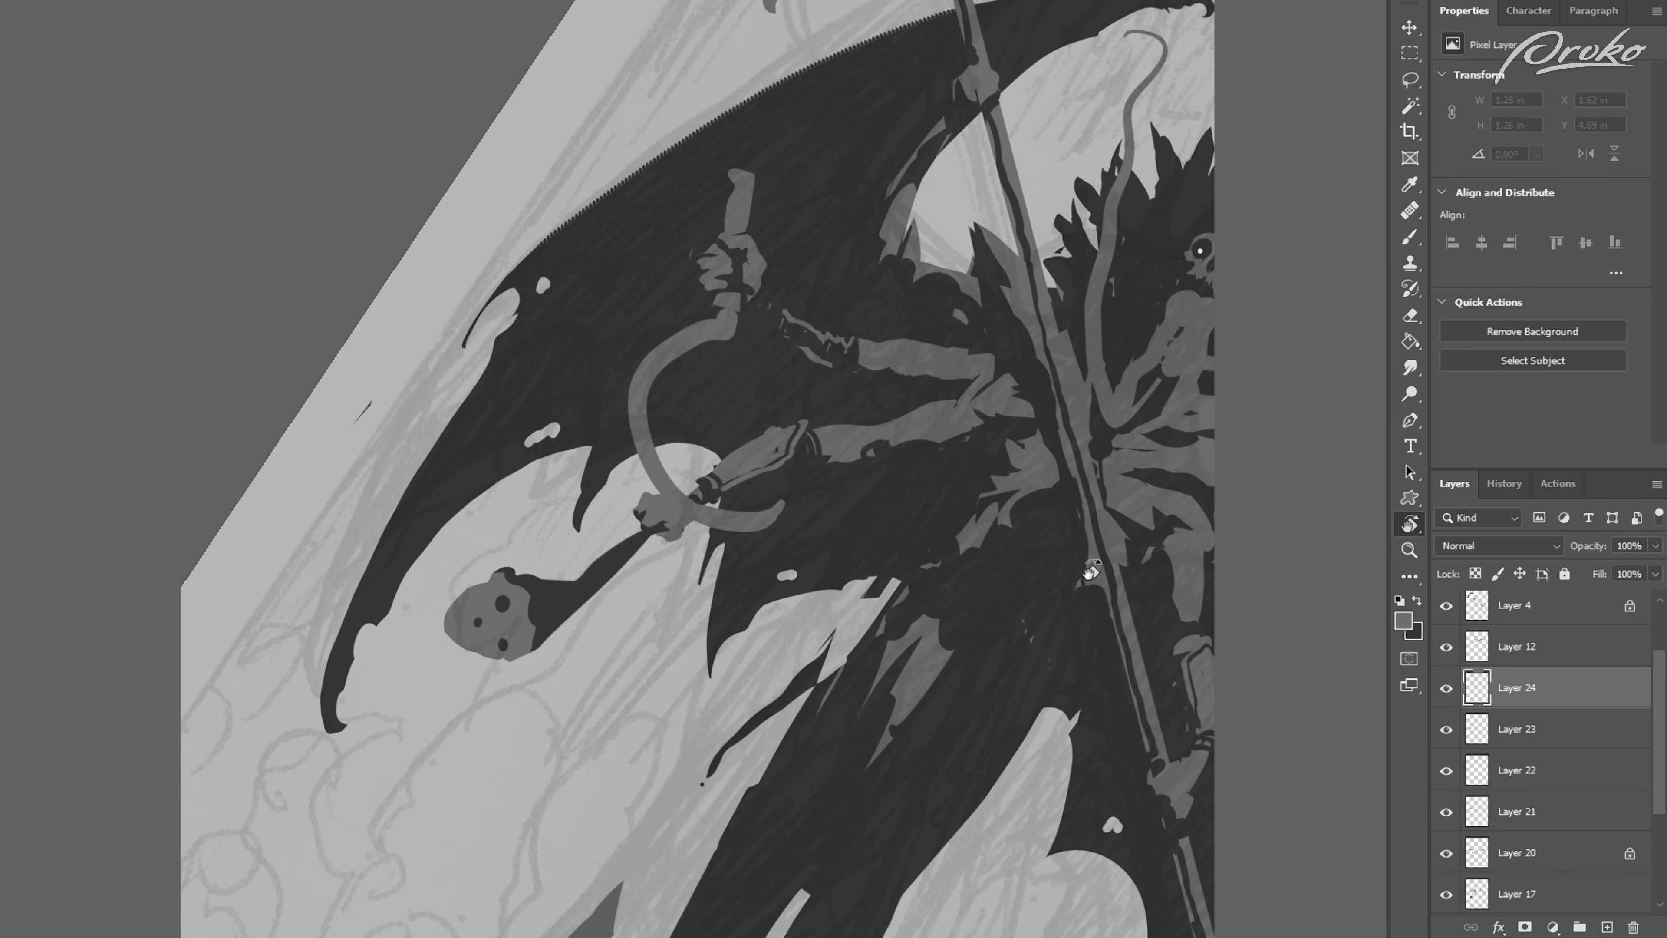
key(b)
drag(685, 491, 780, 507)
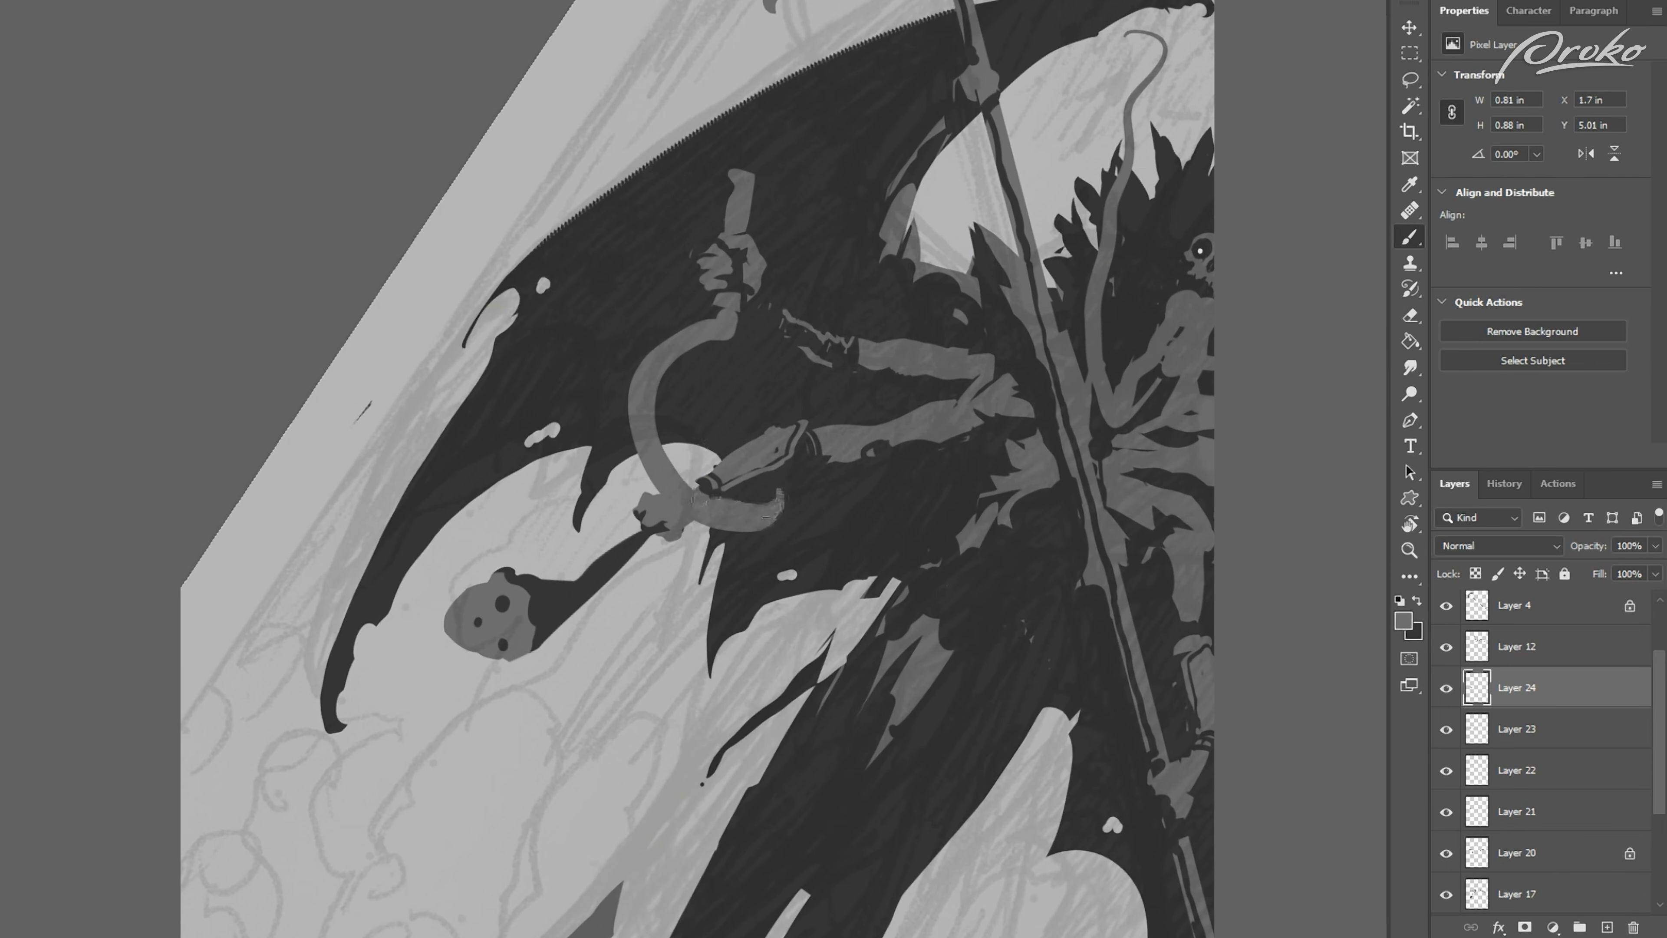
key(e)
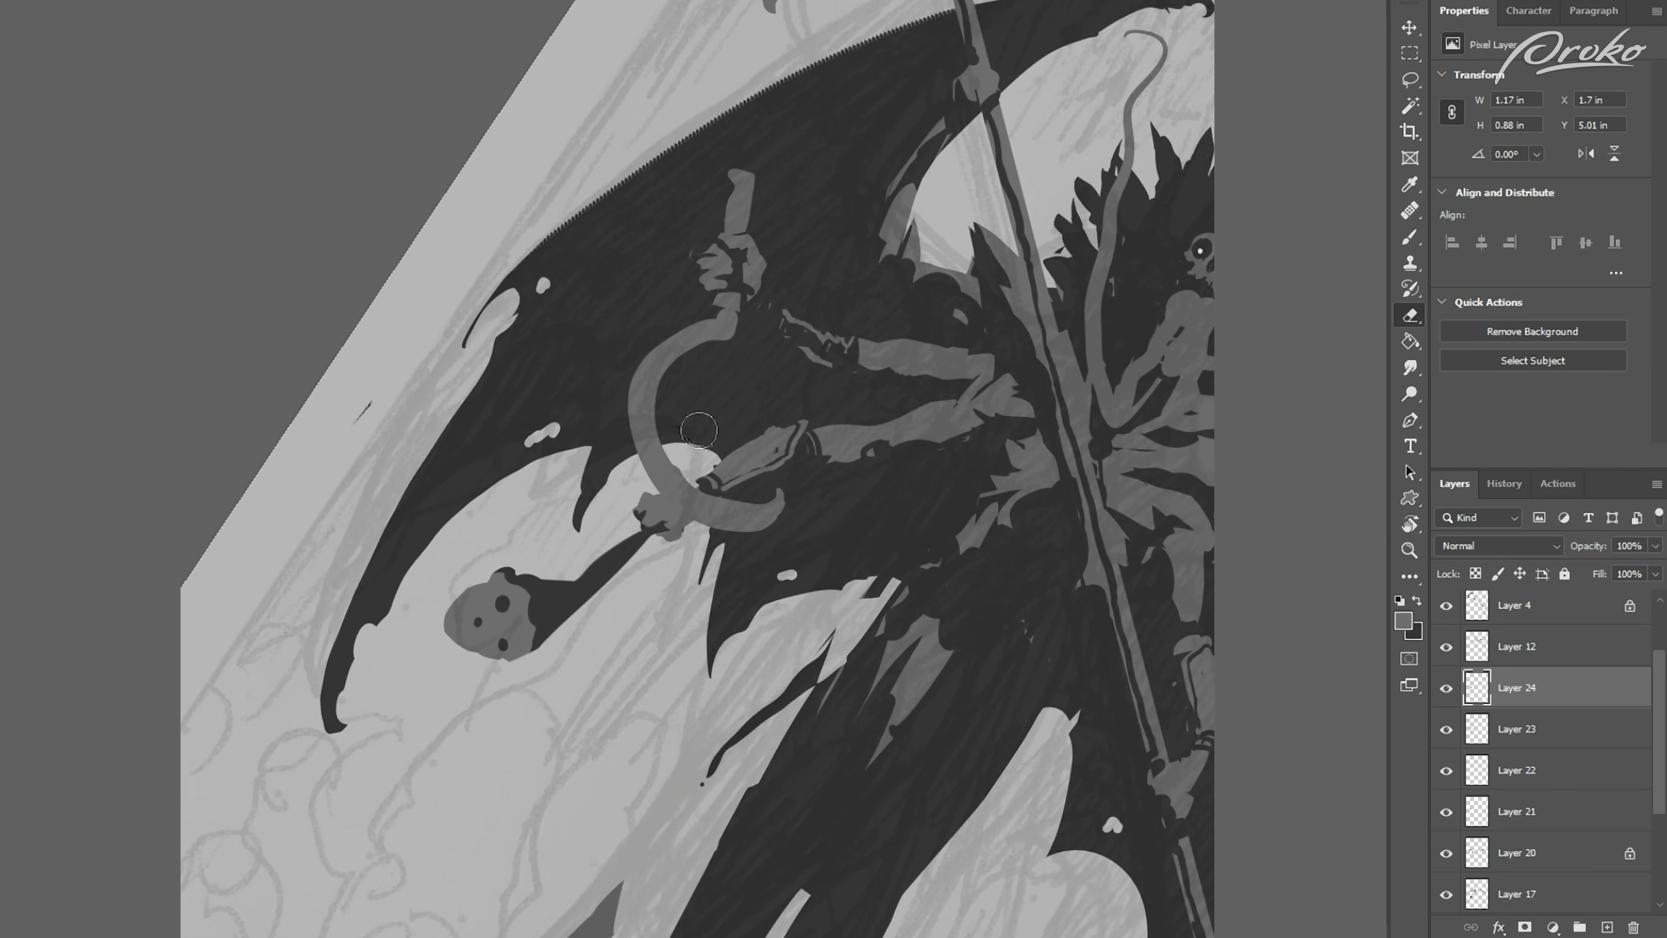
drag(689, 453, 777, 481)
key(ctrl+0)
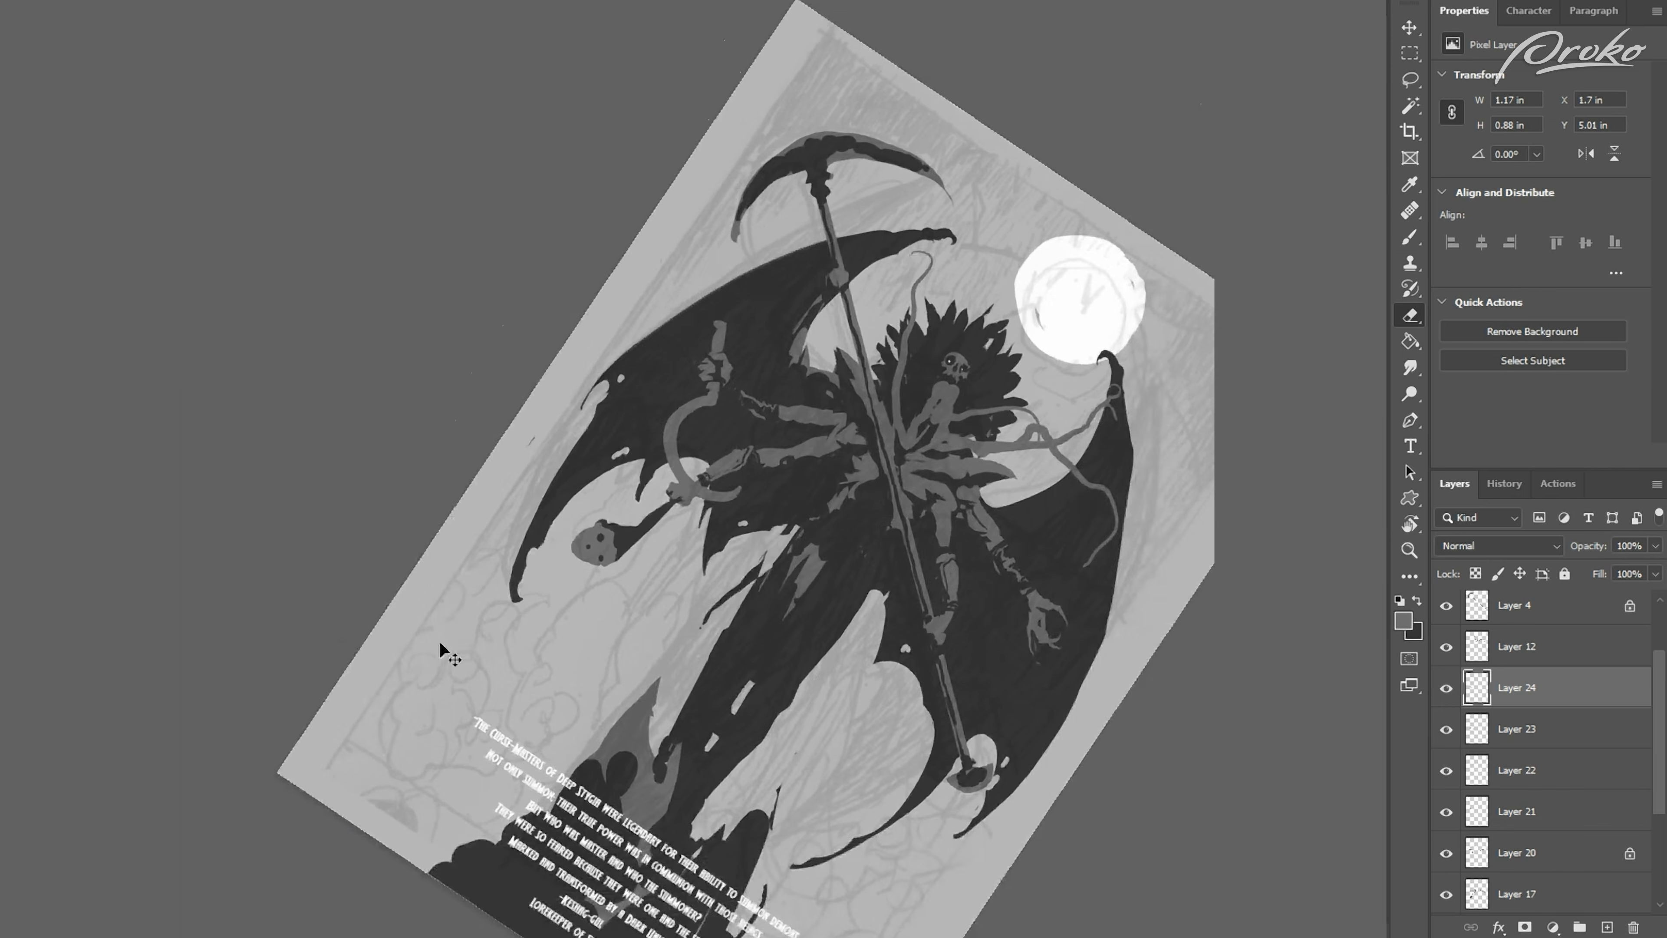
key(r)
drag(324, 660, 487, 770)
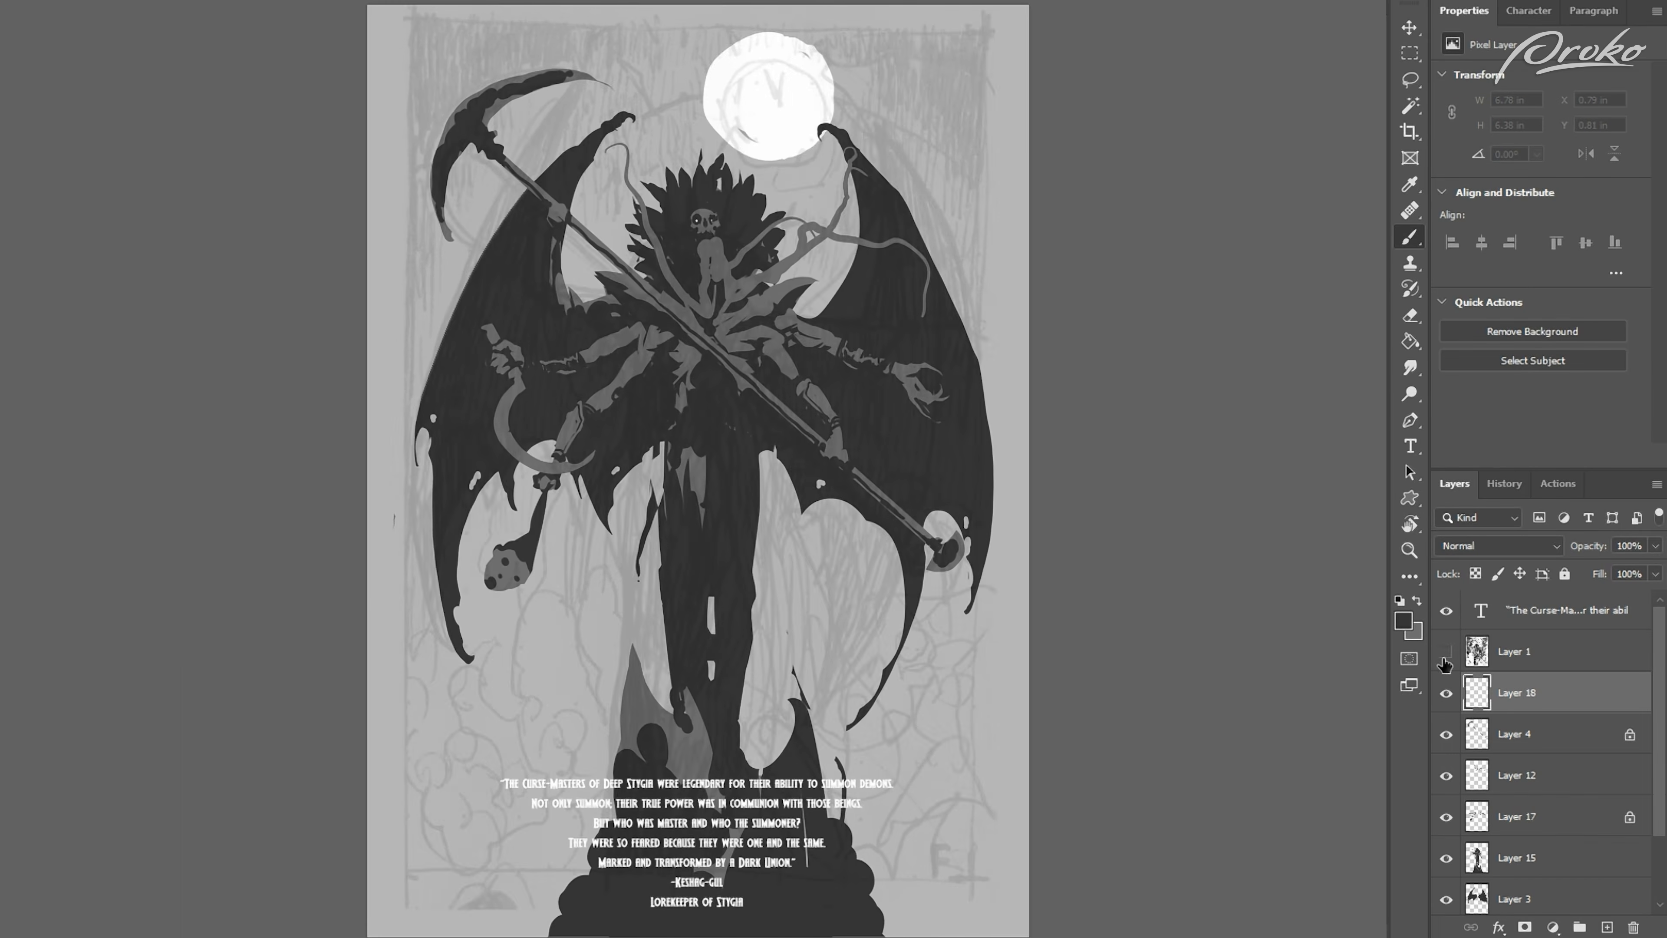
Step: Toggle Layer 1's visibility to compare the painting with and without the sketch lines
click(1446, 654)
click(1446, 653)
click(1447, 653)
click(1447, 653)
click(1446, 655)
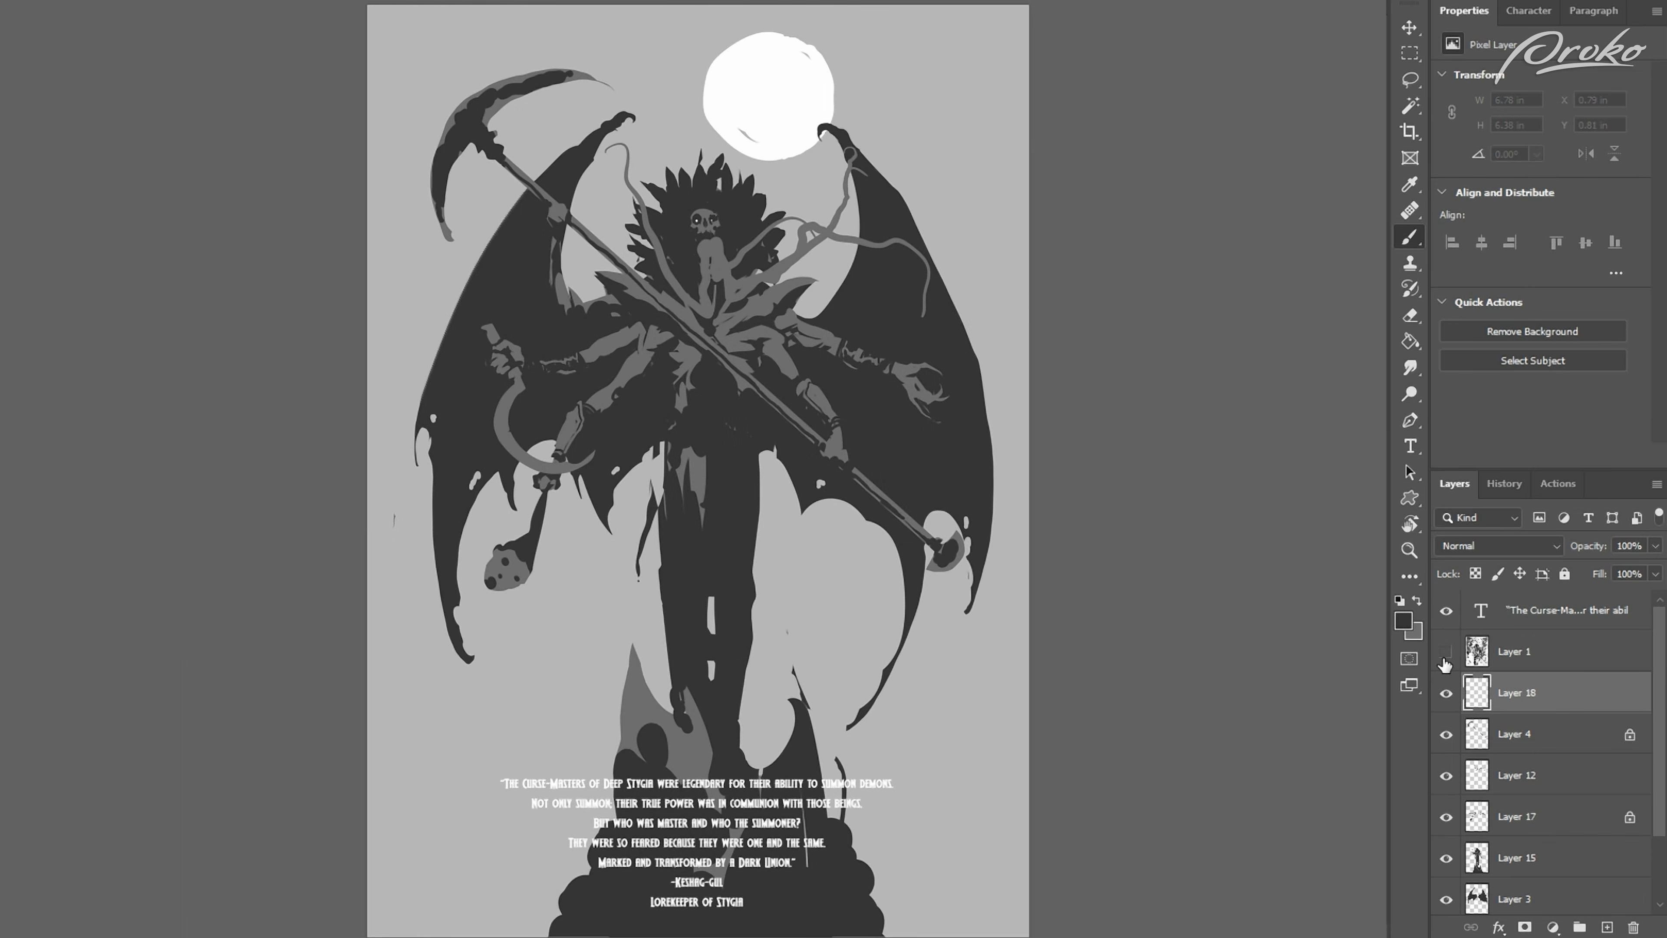
click(1446, 657)
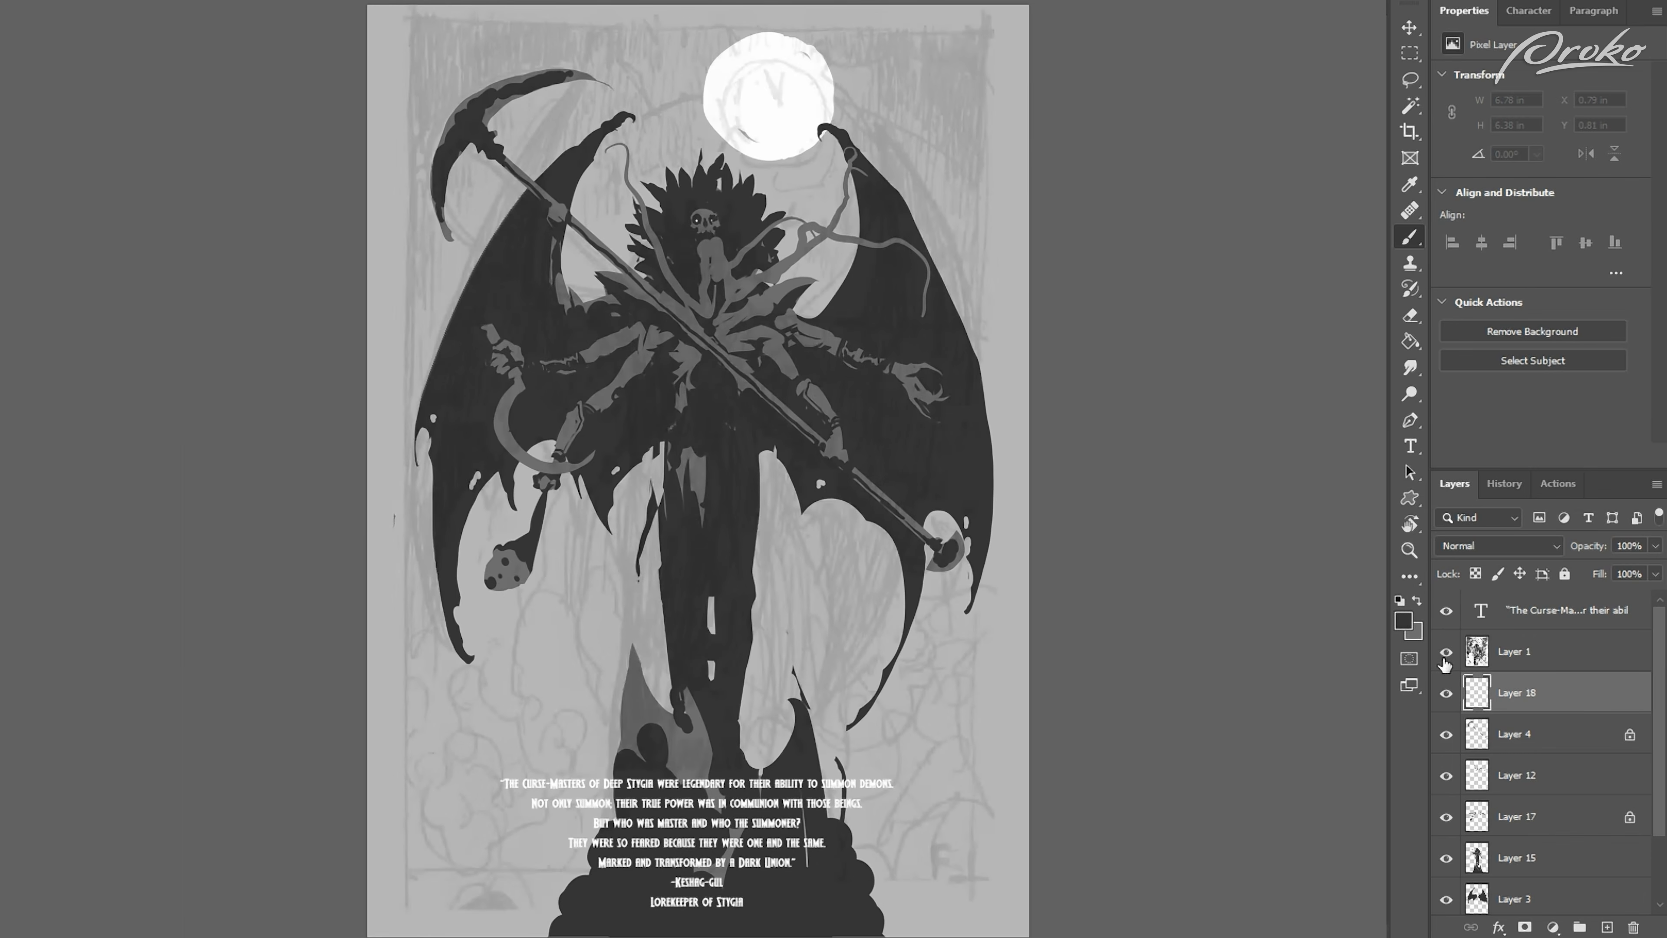
Step: Lasso jagged spikes along the outer edge of the scythe blade on Layer 18 and paint them mid-grey
scroll(698, 469, up, 3)
drag(445, 533, 565, 760)
key(x)
key(l)
mouse_move(496, 434)
mouse_down()
mouse_move(459, 415)
mouse_move(475, 405)
mouse_move(457, 307)
mouse_move(475, 295)
mouse_move(466, 261)
mouse_move(500, 250)
mouse_move(494, 219)
mouse_move(511, 228)
mouse_move(499, 434)
mouse_move(456, 314)
mouse_up()
key(b)
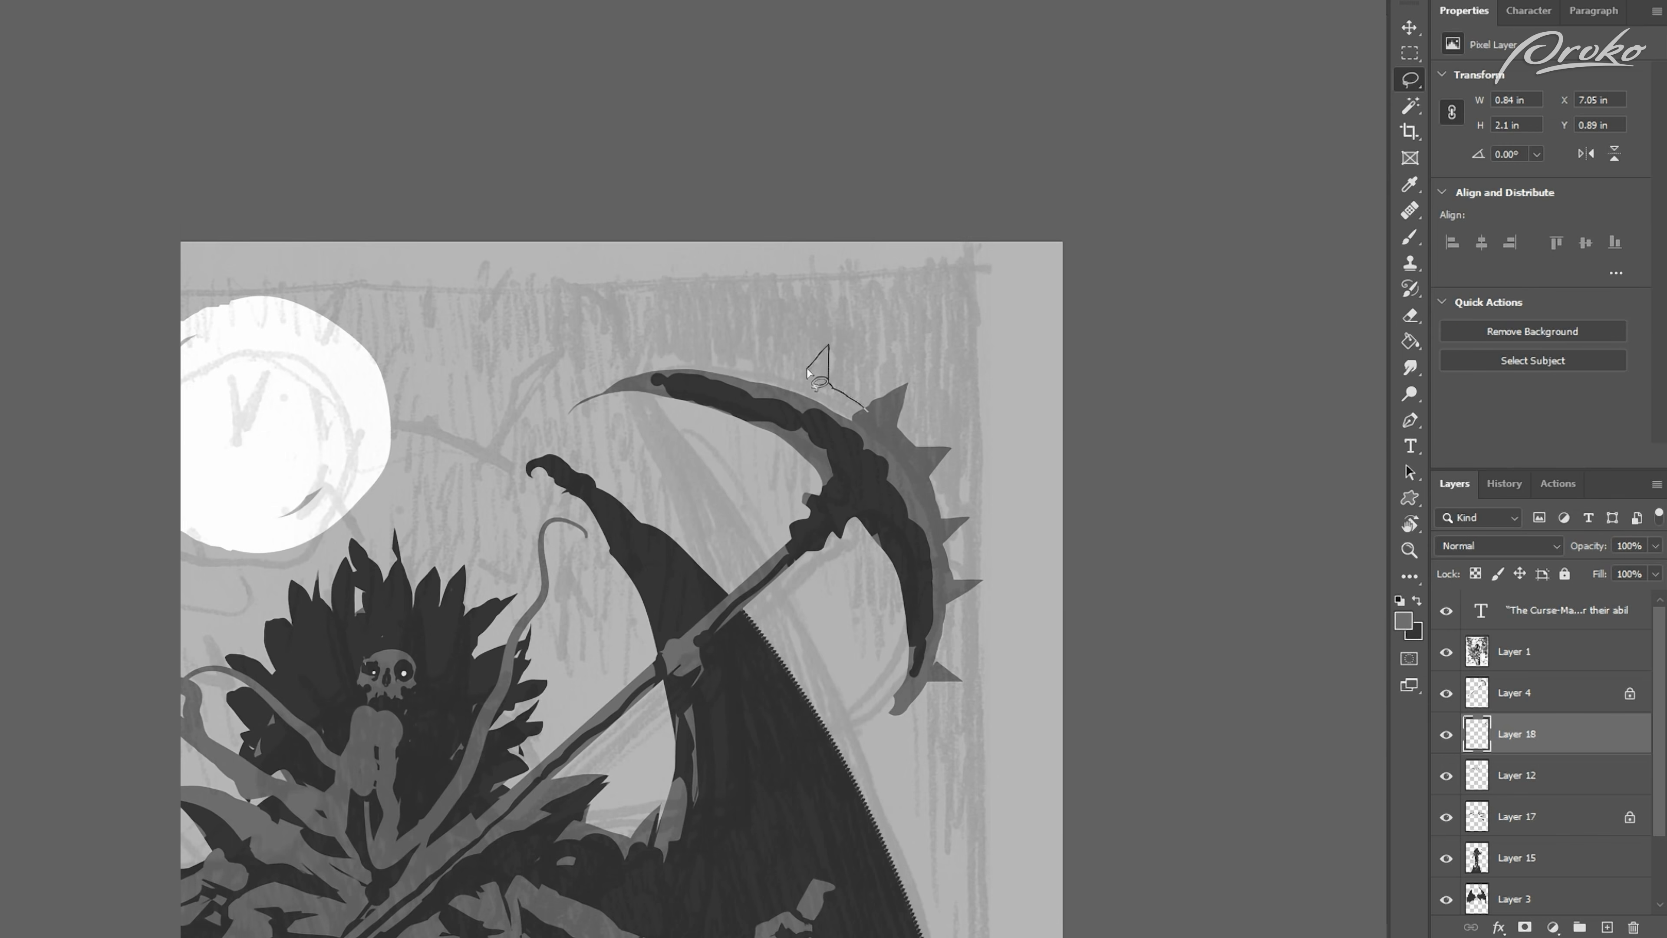
mouse_move(815, 357)
mouse_down()
mouse_move(687, 356)
mouse_move(788, 402)
mouse_move(867, 410)
mouse_up()
key(b)
drag(735, 375, 858, 447)
key(ctrl+d)
key(l)
mouse_move(676, 362)
mouse_down()
mouse_move(633, 368)
mouse_move(620, 390)
mouse_move(676, 387)
mouse_up()
Step: Paint dark tones over the base of the scythe blade's spikes
key(b)
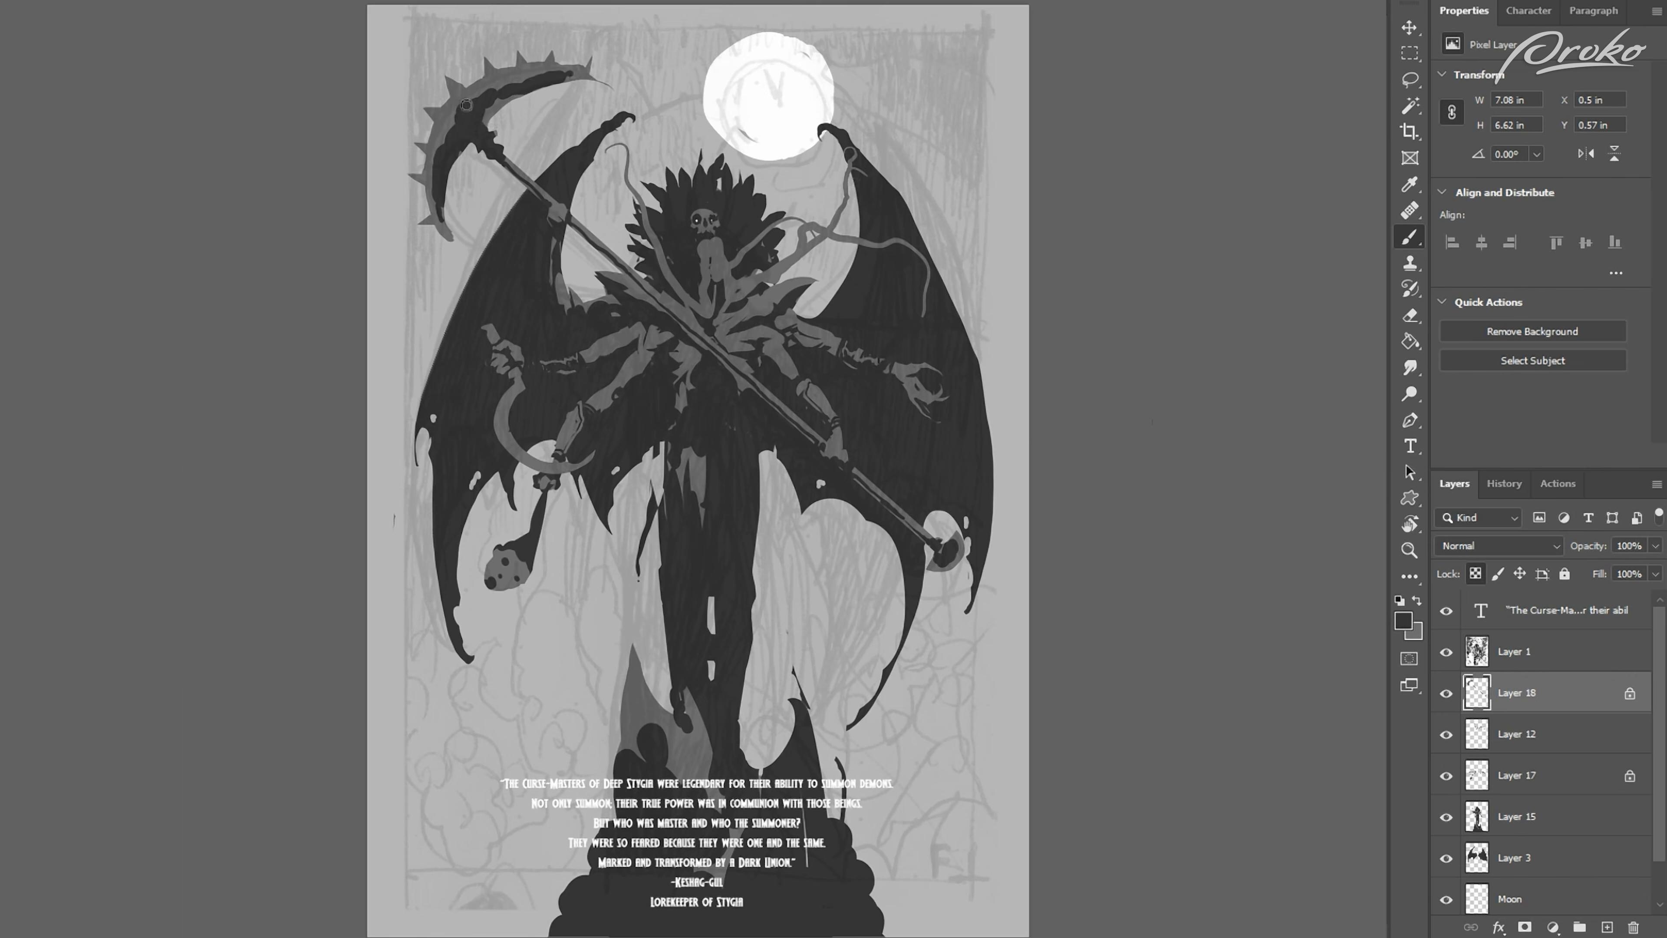
drag(466, 105, 453, 127)
drag(437, 151, 437, 206)
drag(272, 343, 243, 367)
key(ctrl+0)
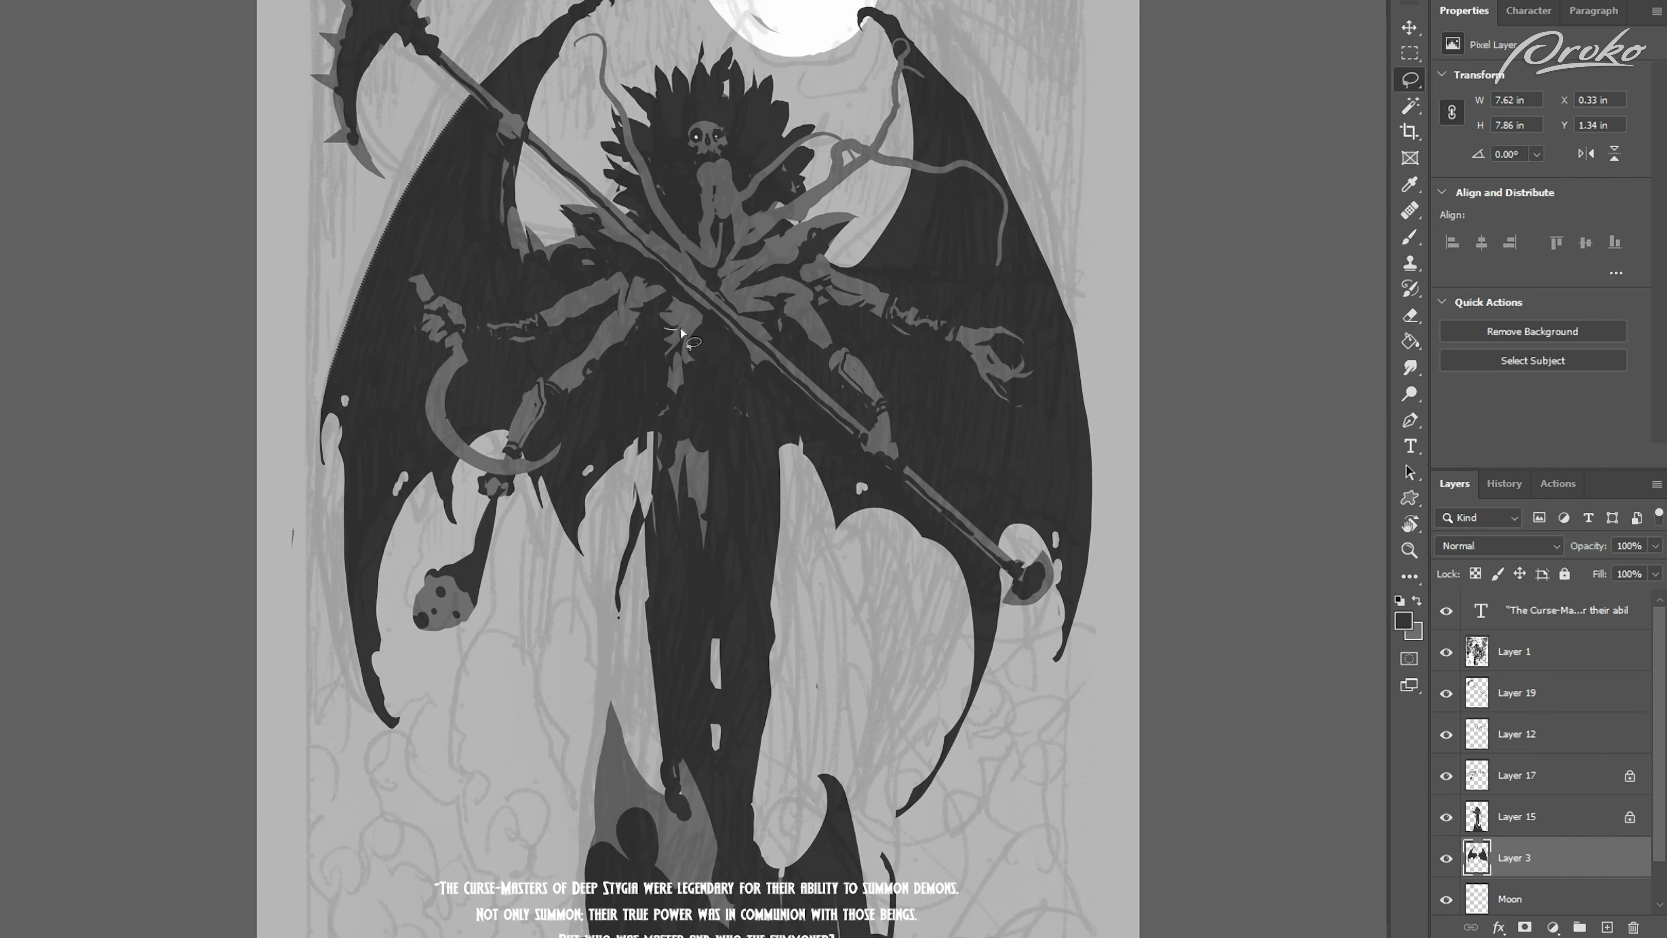
Step: Paint dark shading shapes on the hanging head and the fist holding it
drag(681, 329, 666, 329)
click(1486, 812)
key(b)
key(ctrl+d)
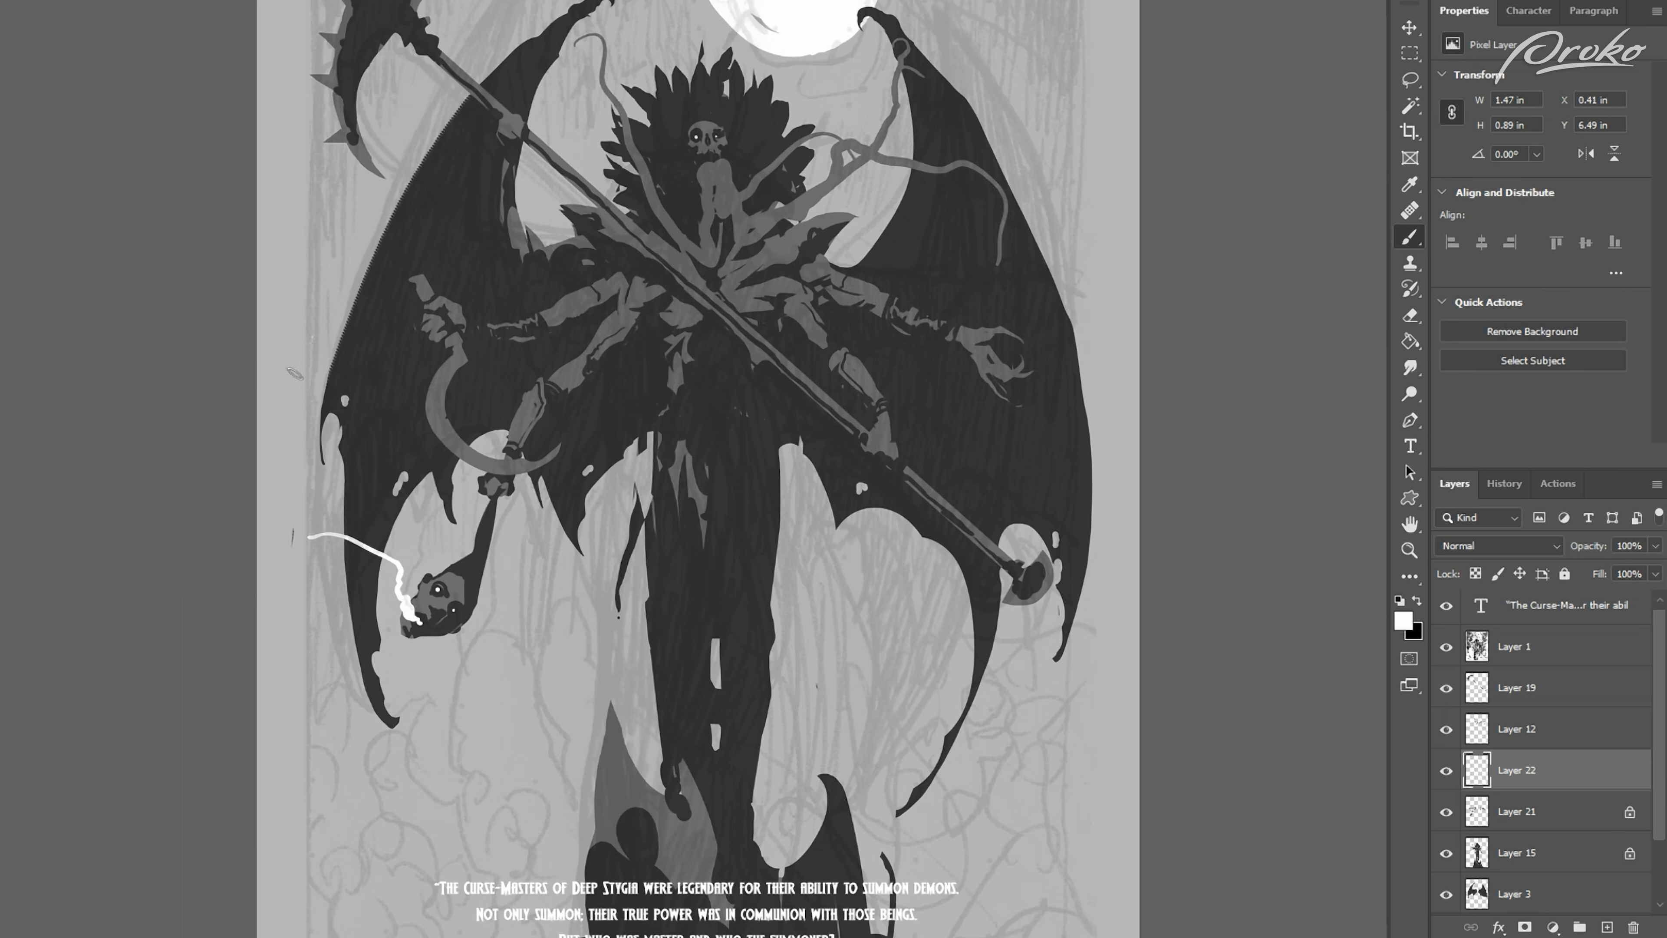
Step: Paint a thin white smoke trail from the hanging head's mouth past the wing edge and check it on the flipped canvas
mouse_move(302, 338)
mouse_down()
mouse_move(299, 512)
mouse_move(394, 578)
mouse_move(416, 617)
mouse_up()
drag(302, 429, 338, 353)
key(l)
key(e)
key(ctrl+shift+h)
key(ctrl+minus)
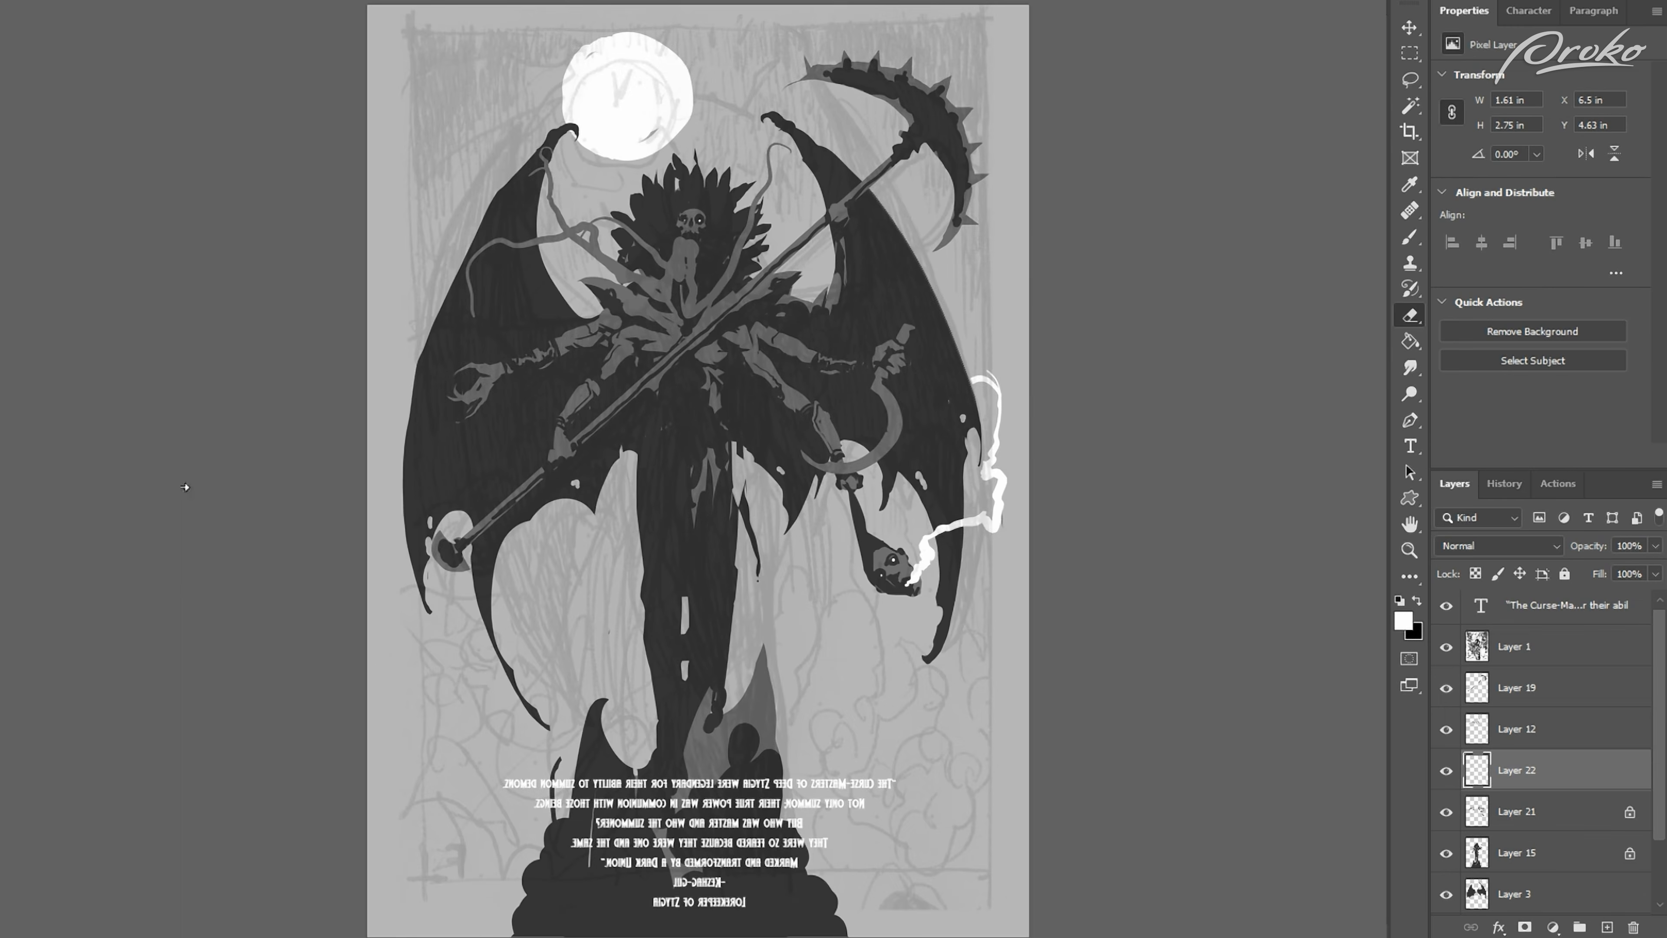
Step: Skew the white smoke trail with Free Transform, then lasso it and shift it inward from the page edge
key(ctrl+shift+h)
key(ctrl+t)
drag(387, 398, 413, 424)
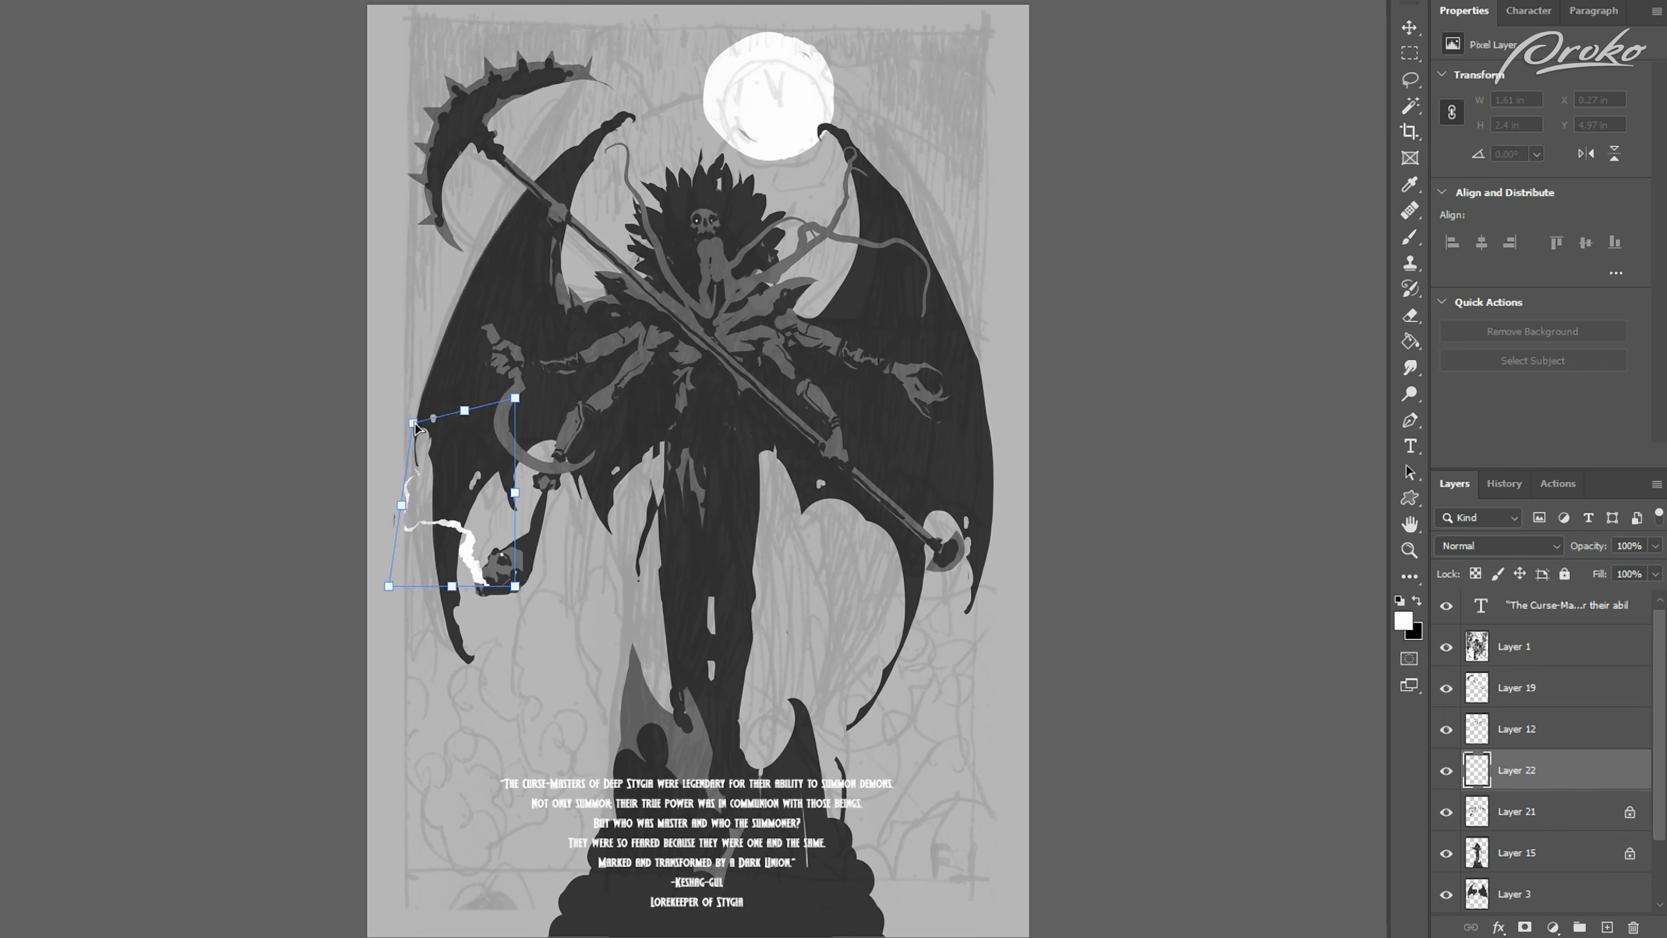
key(Return)
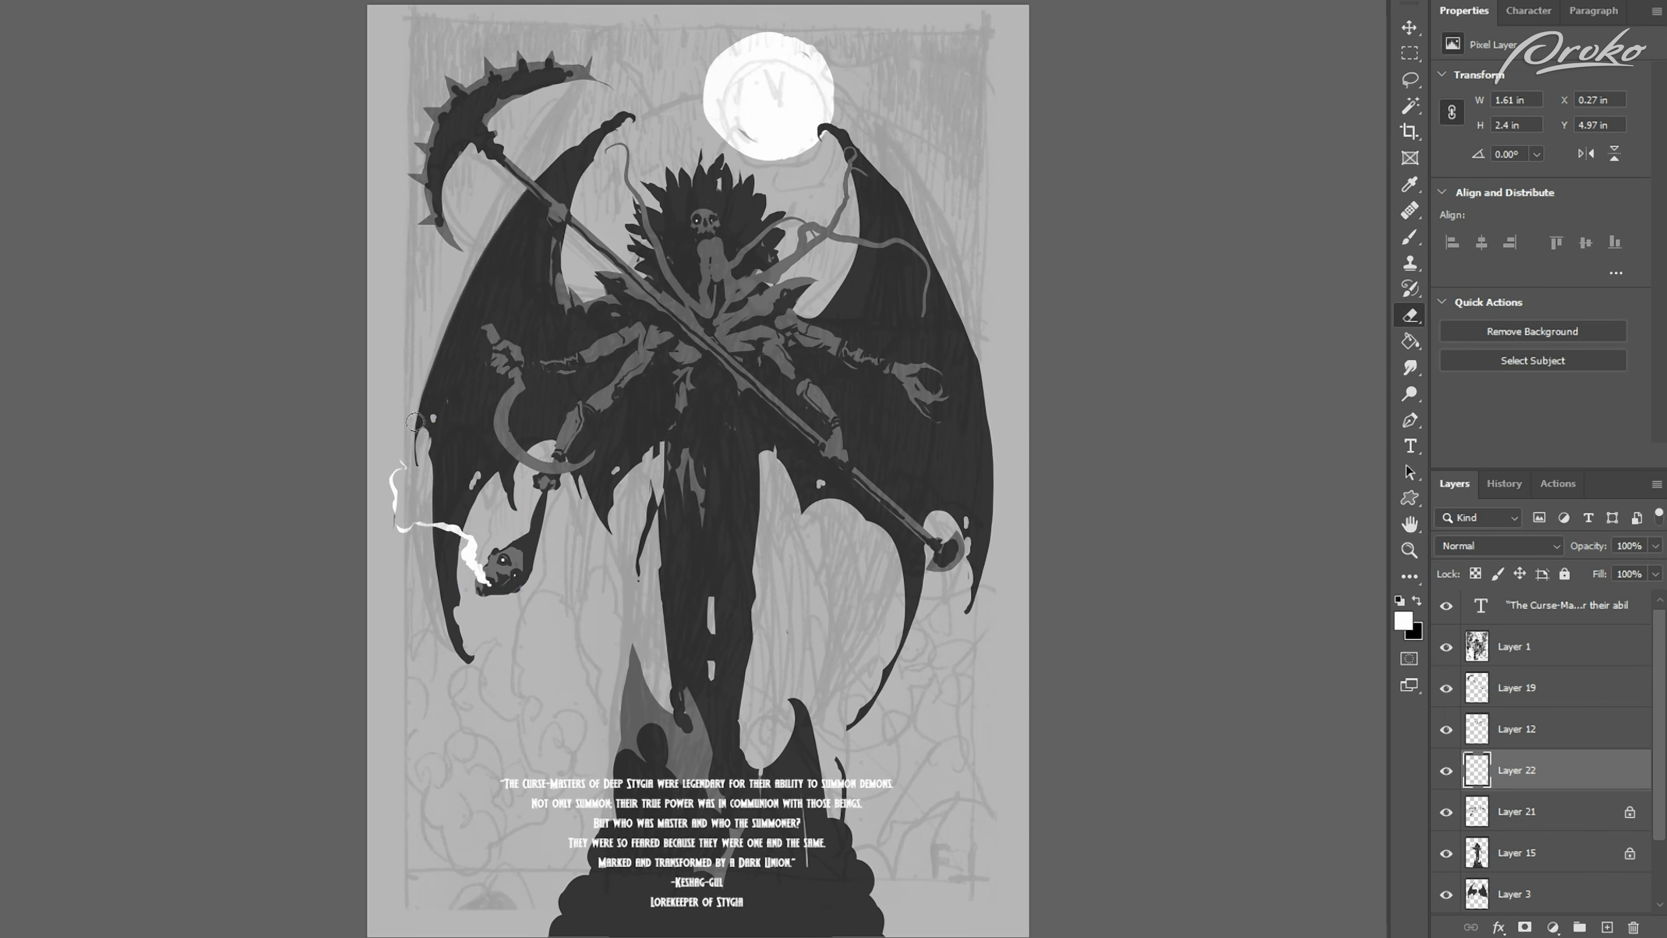
key(l)
drag(499, 584, 501, 681)
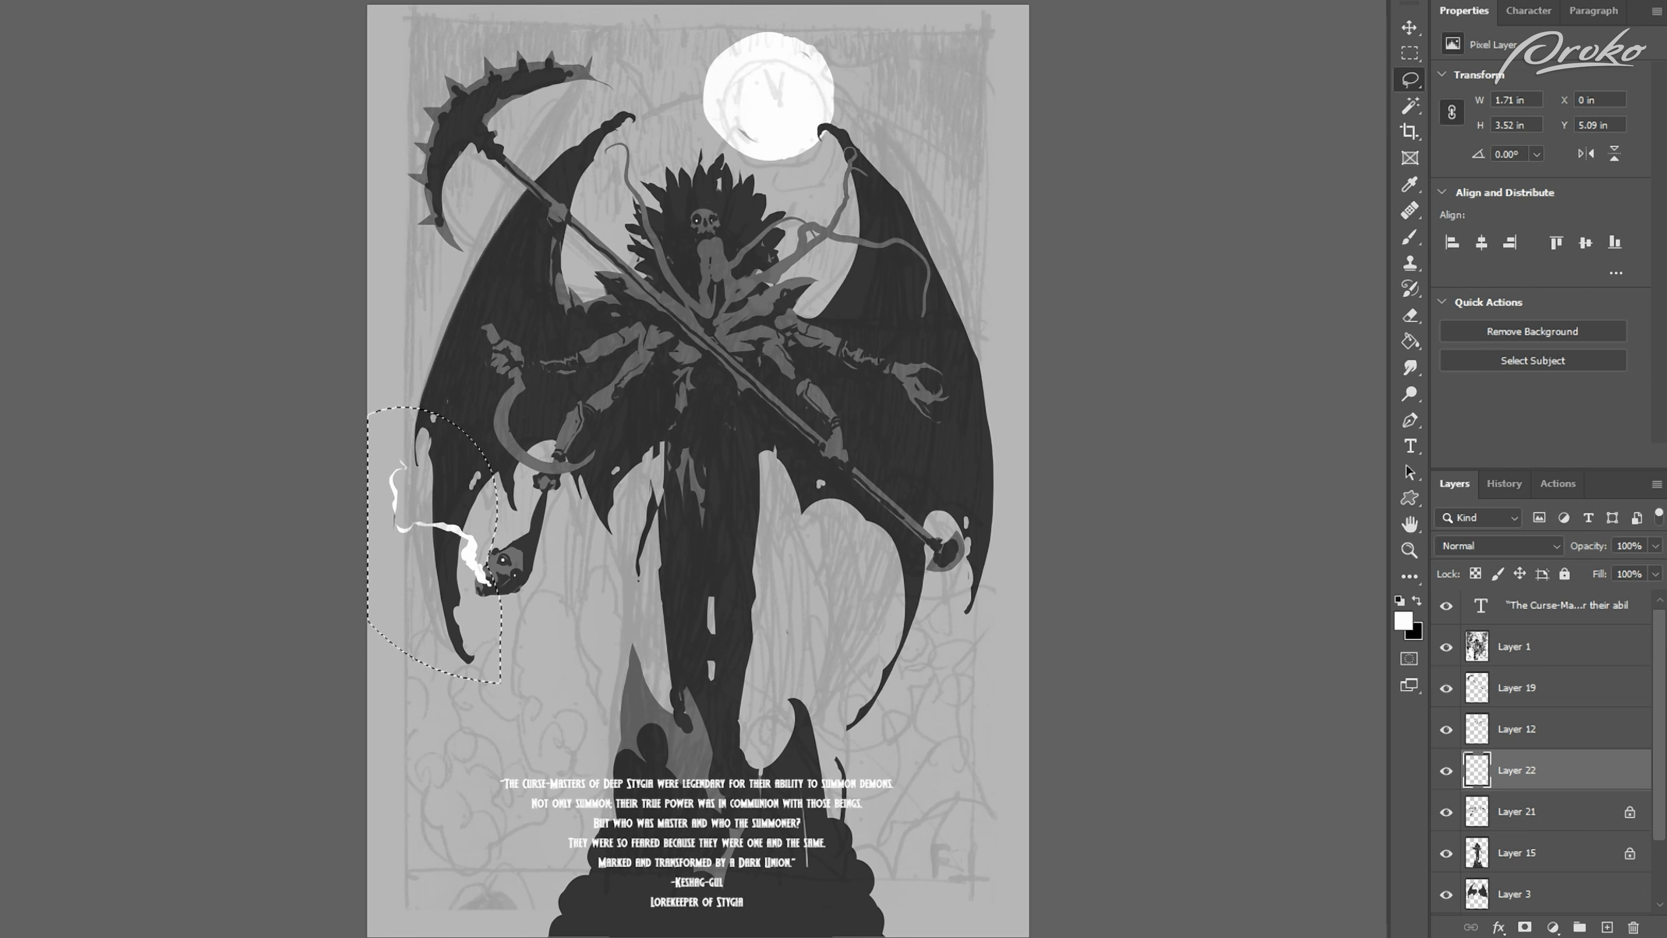
key(ctrl+t)
drag(368, 408, 403, 441)
key(Return)
key(ctrl+d)
key(v)
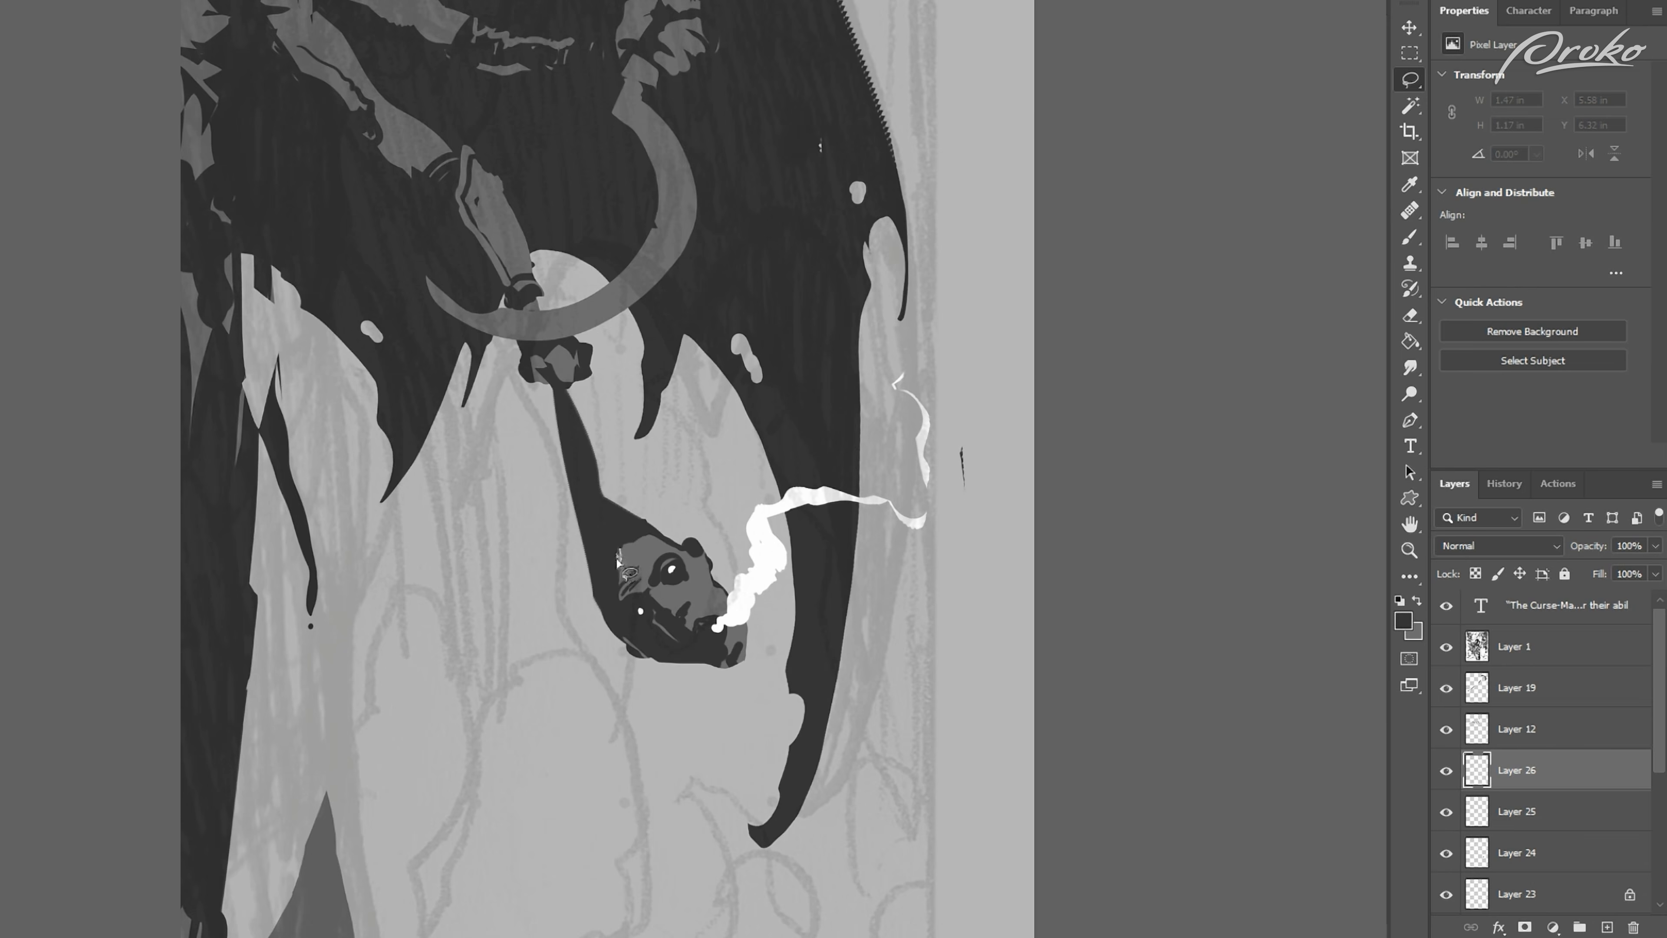
Step: Repaint the hanging head's face with lassoed dark and mid-grey planes for the eye socket, cheek, nose and mouth
key(x)
key(b)
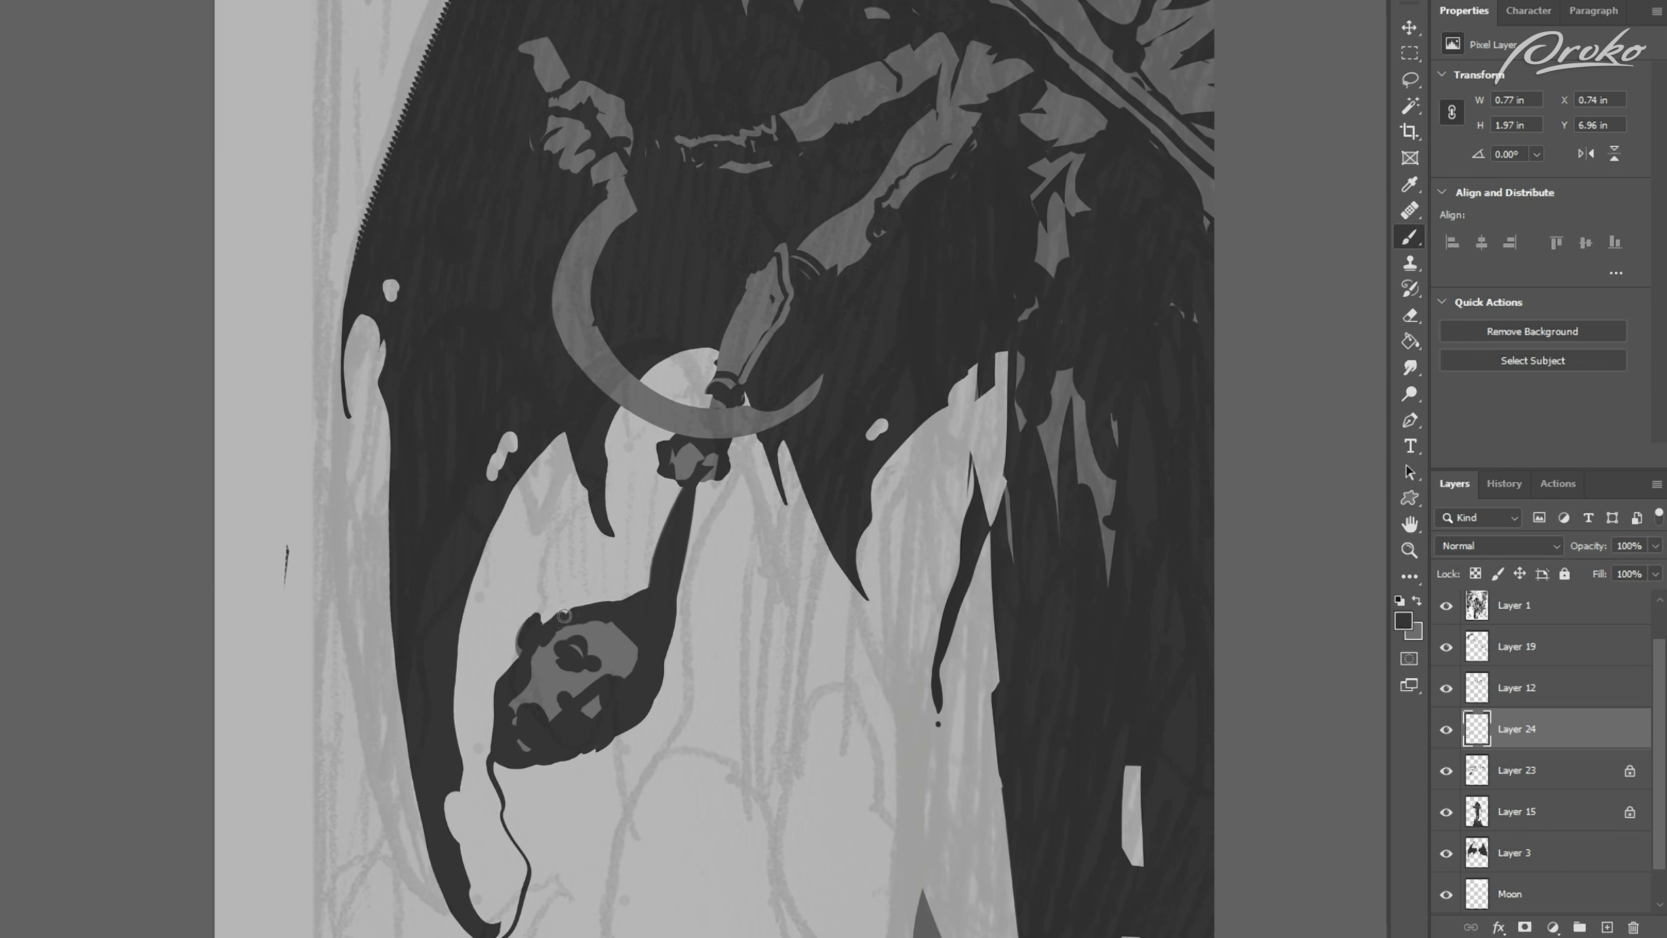
drag(564, 616, 617, 602)
key(l)
key(b)
key(l)
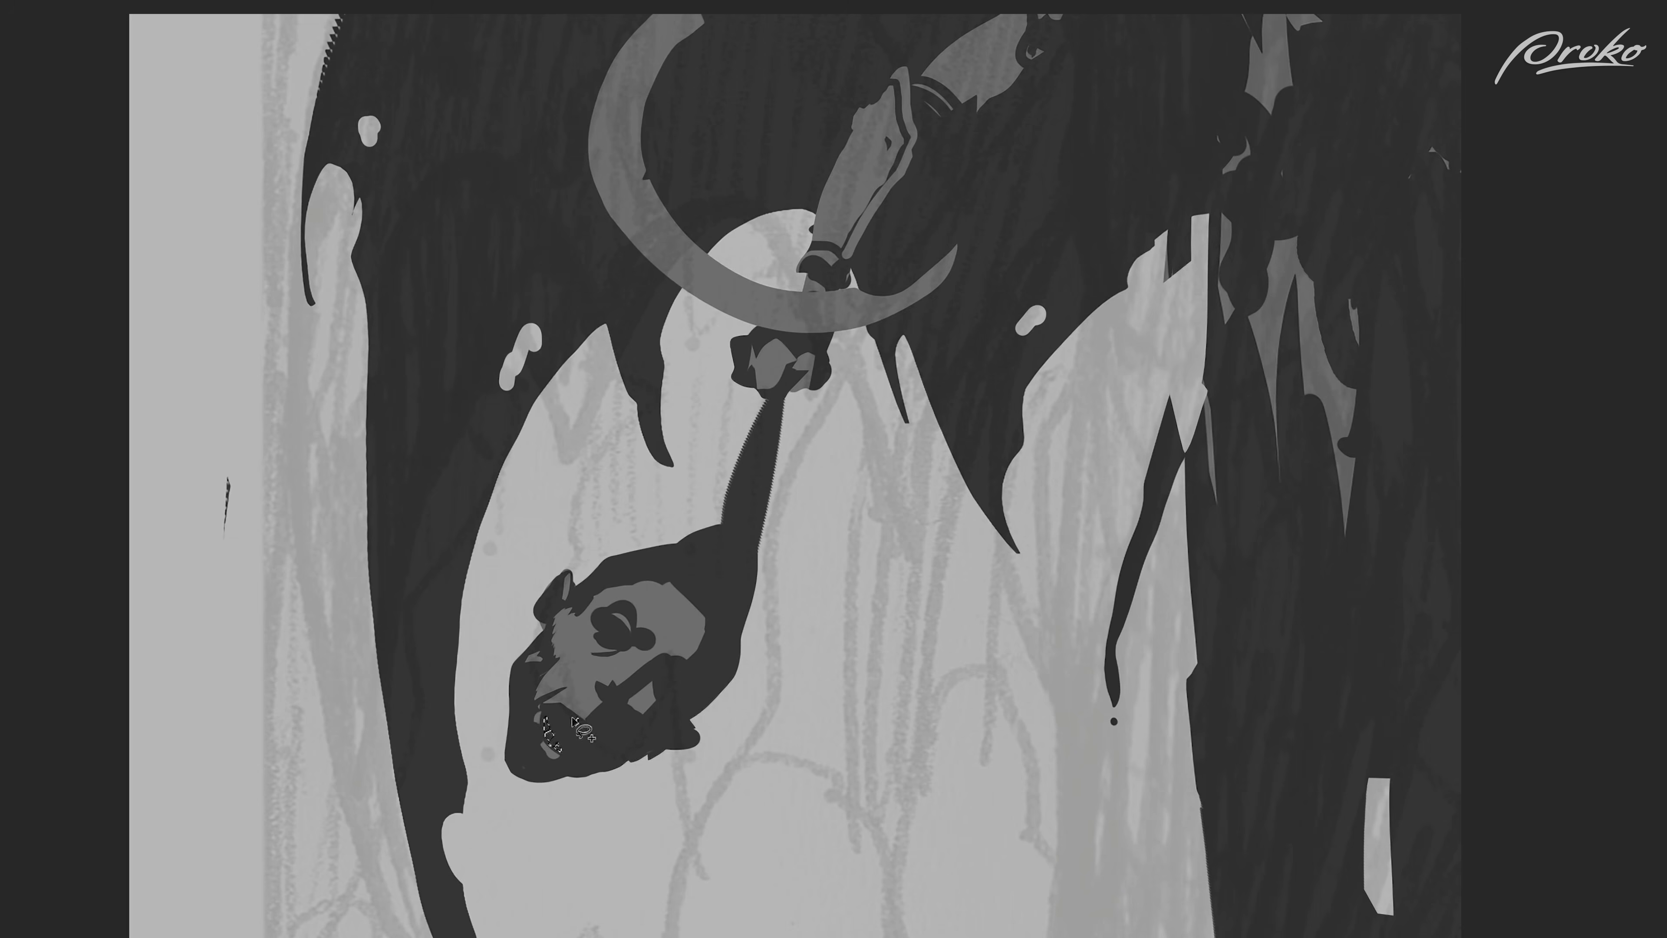
key(ctrl+d)
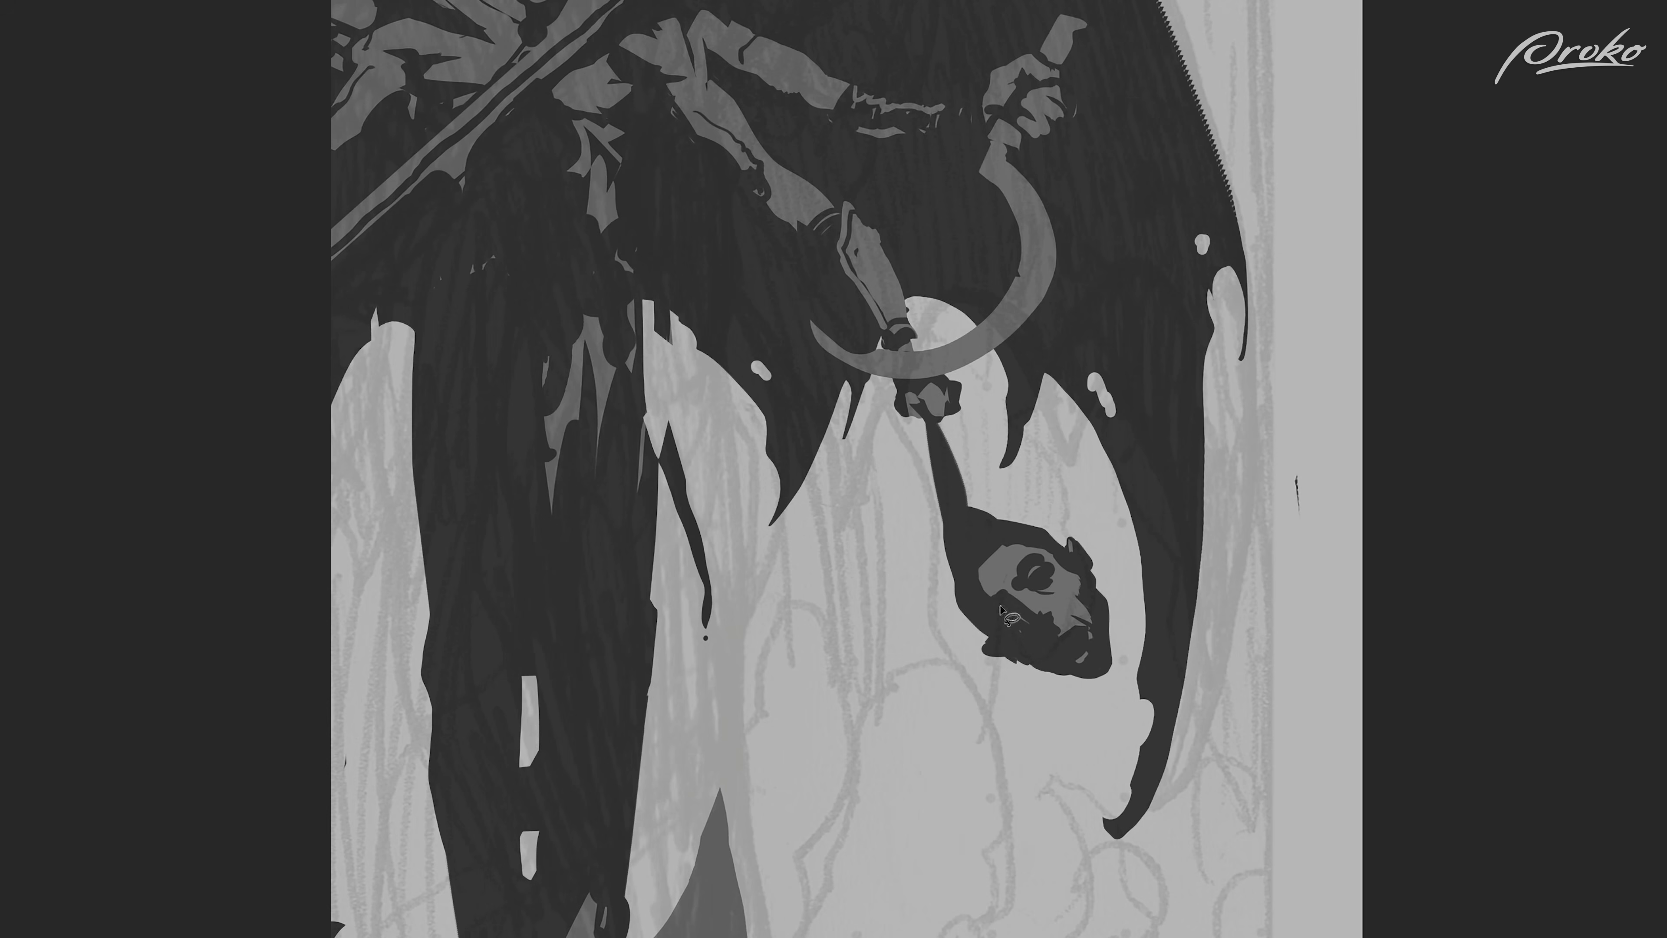
mouse_move(1001, 601)
mouse_down()
mouse_move(997, 623)
mouse_move(1006, 580)
mouse_up()
key(b)
drag(1003, 590, 987, 591)
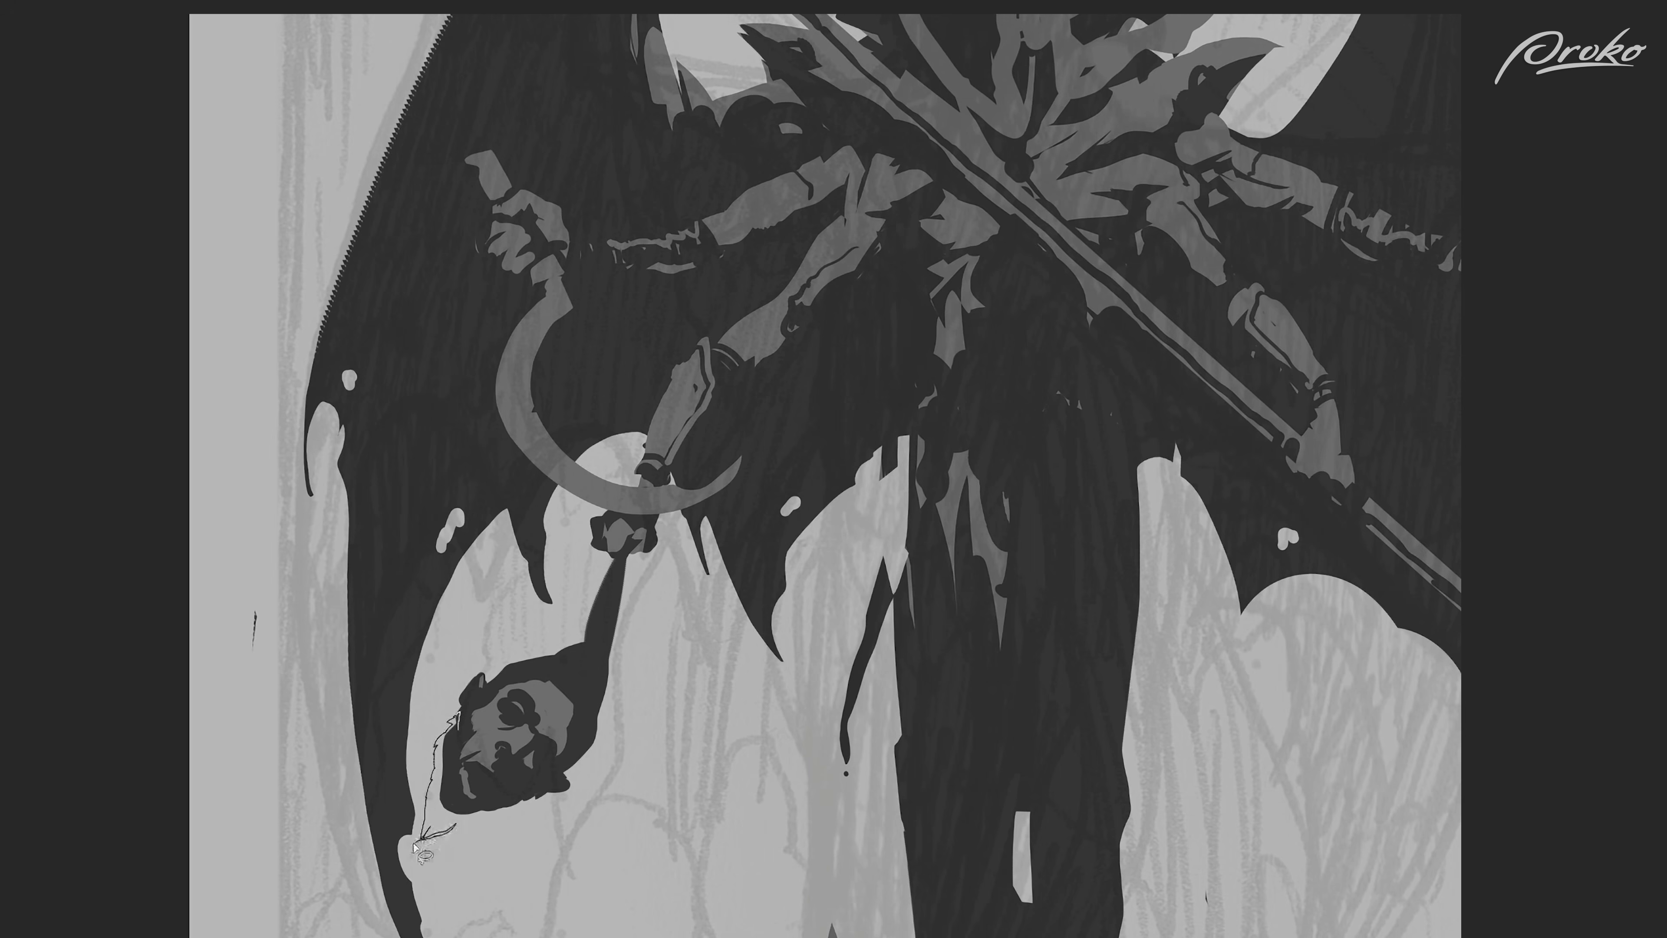
Step: Lasso a pointed beard below the hanging head's chin and paint it dark
mouse_move(414, 844)
mouse_down()
mouse_move(509, 803)
mouse_move(459, 792)
mouse_move(453, 759)
mouse_move(489, 766)
mouse_move(462, 706)
mouse_up()
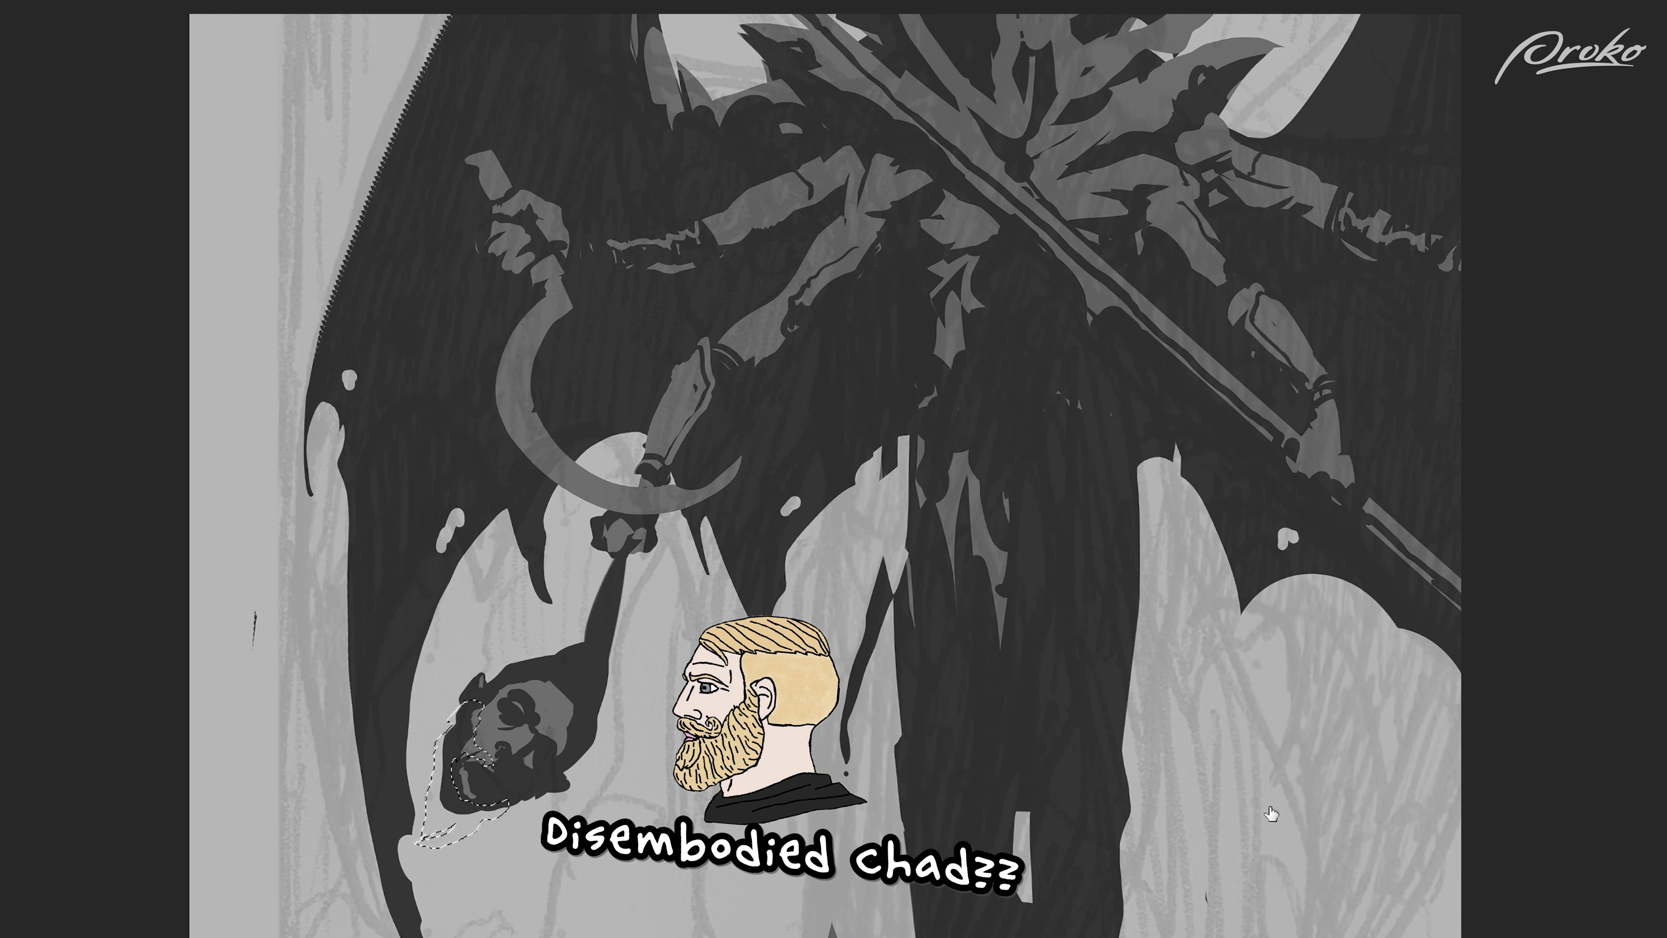
key(ctrl+minus)
mouse_move(482, 660)
mouse_down()
mouse_move(512, 714)
mouse_move(473, 736)
mouse_move(492, 660)
mouse_up()
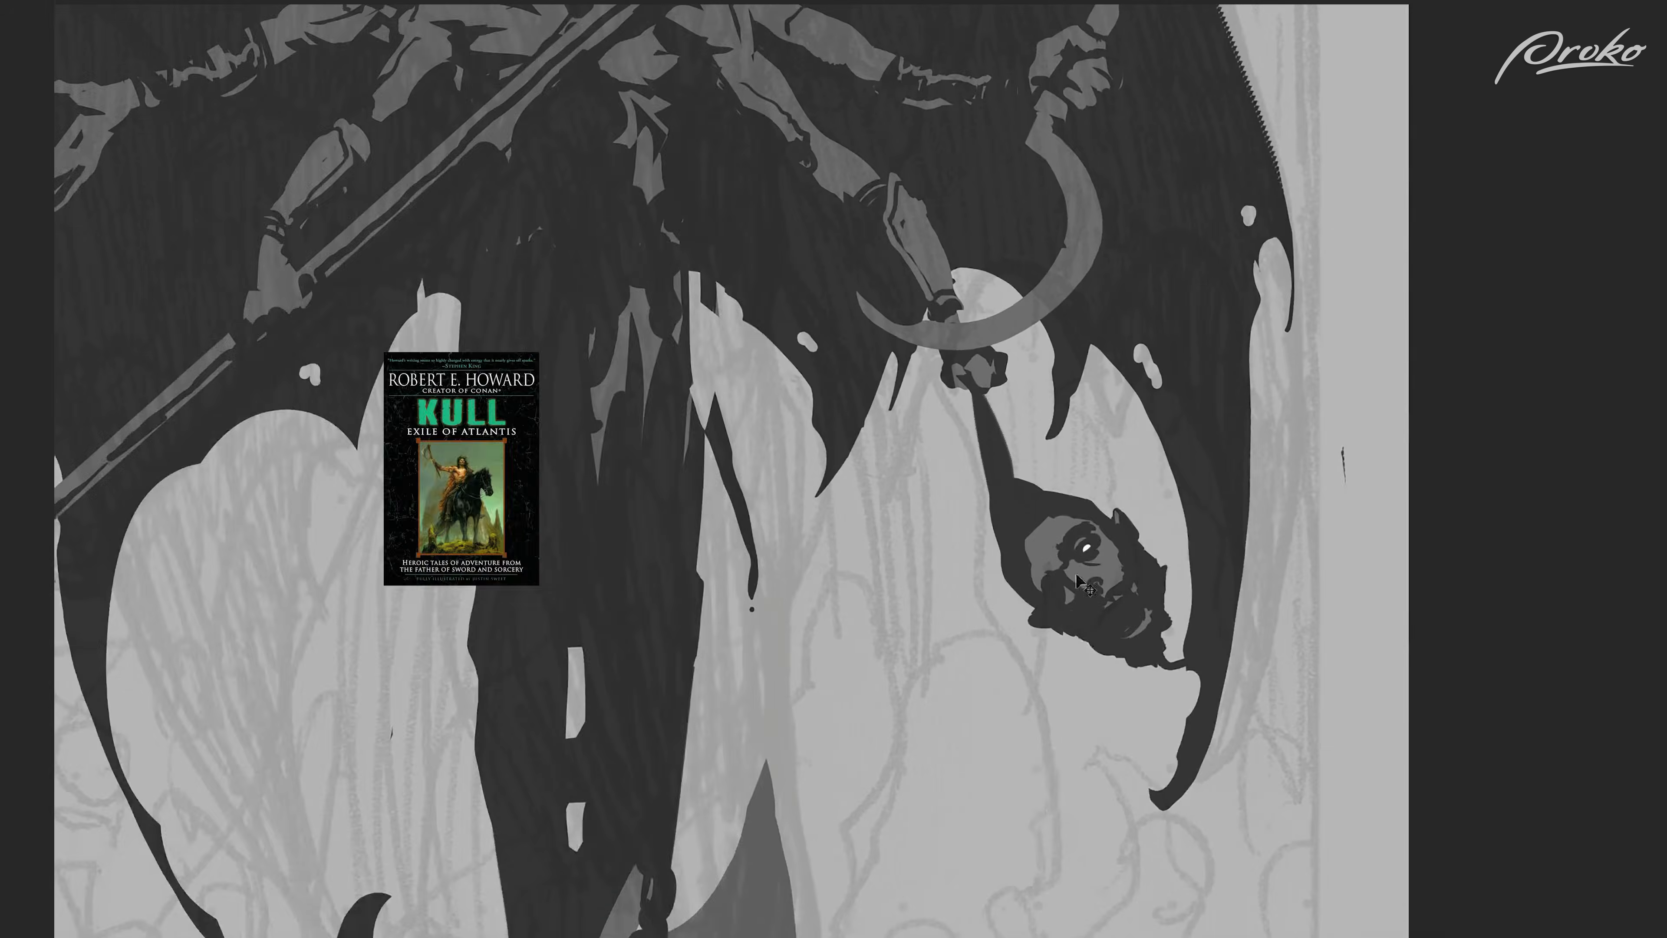
Step: Tint the white moon with a Hue/Saturation adjustment clipped to the Moon layer
key(ctrl+plus)
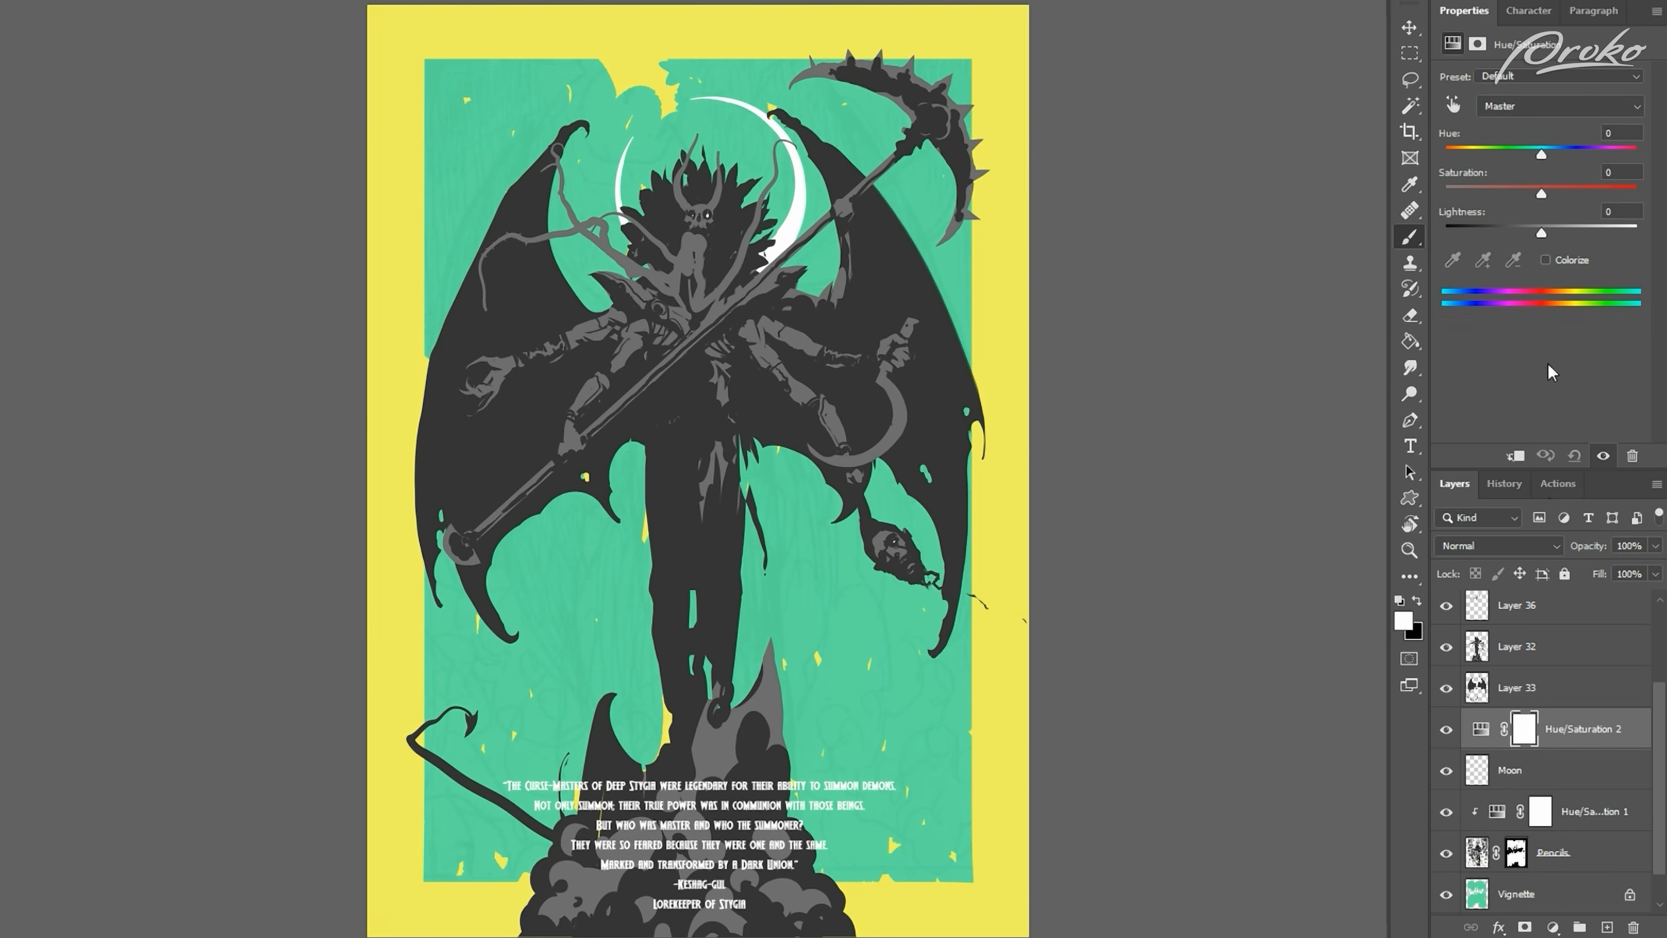
drag(1446, 154, 1506, 155)
drag(1539, 233, 1487, 256)
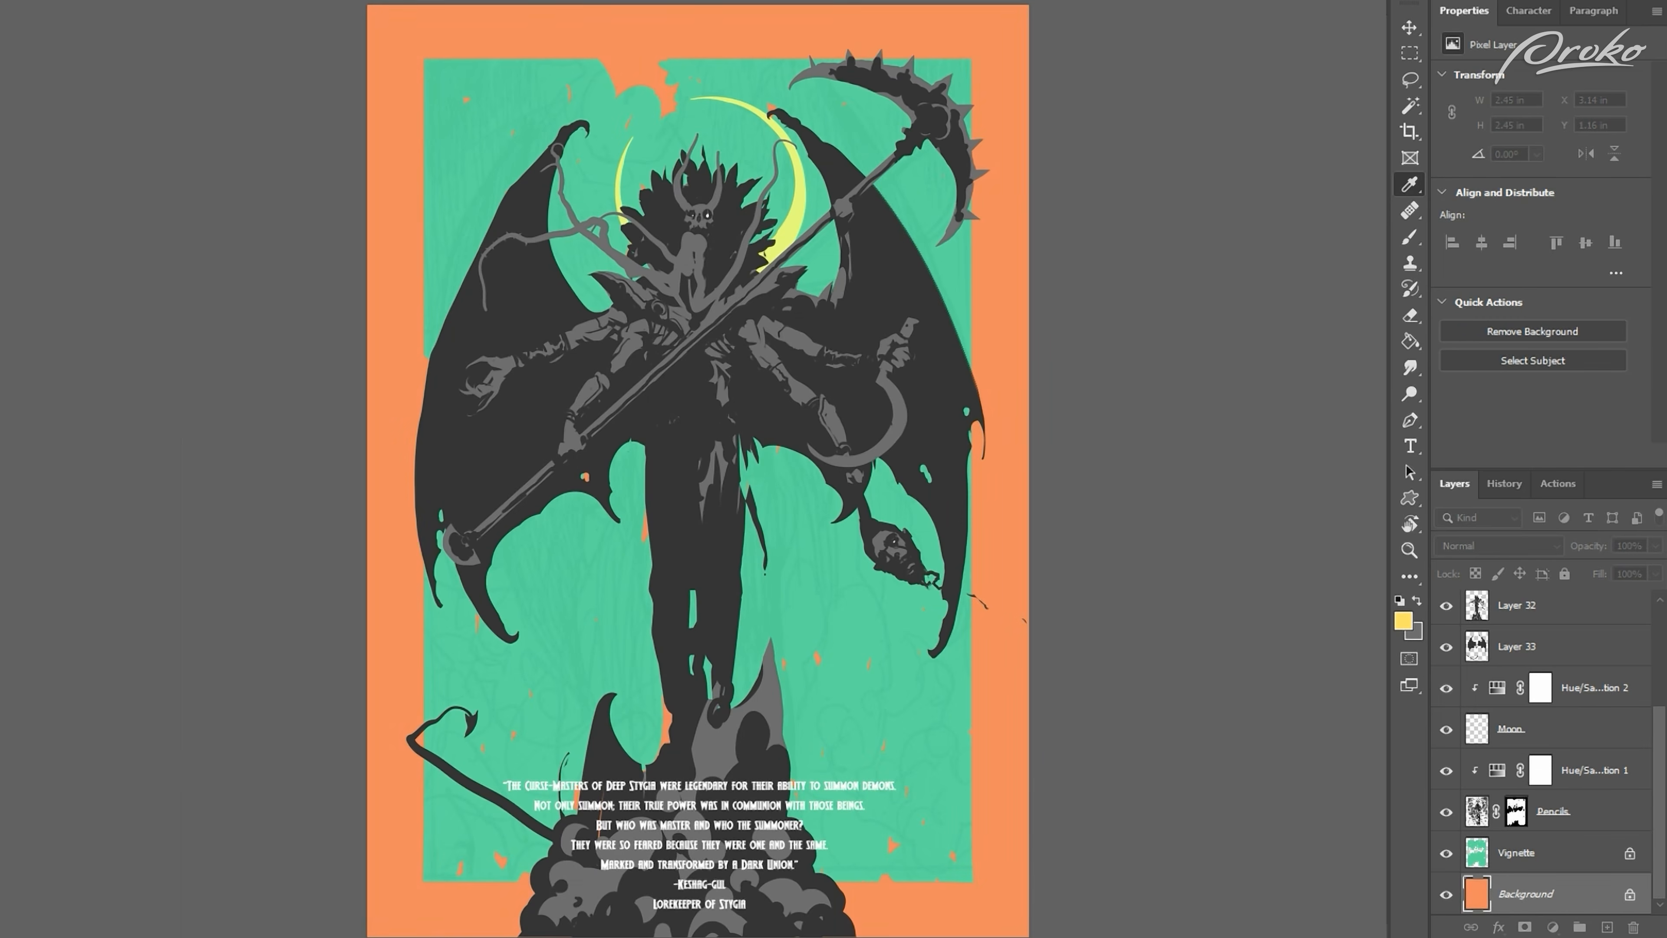
Step: Colorize the wings layer dark blue with a clipped Hue/Saturation adjustment and toggle the moon's tint to compare
click(1583, 696)
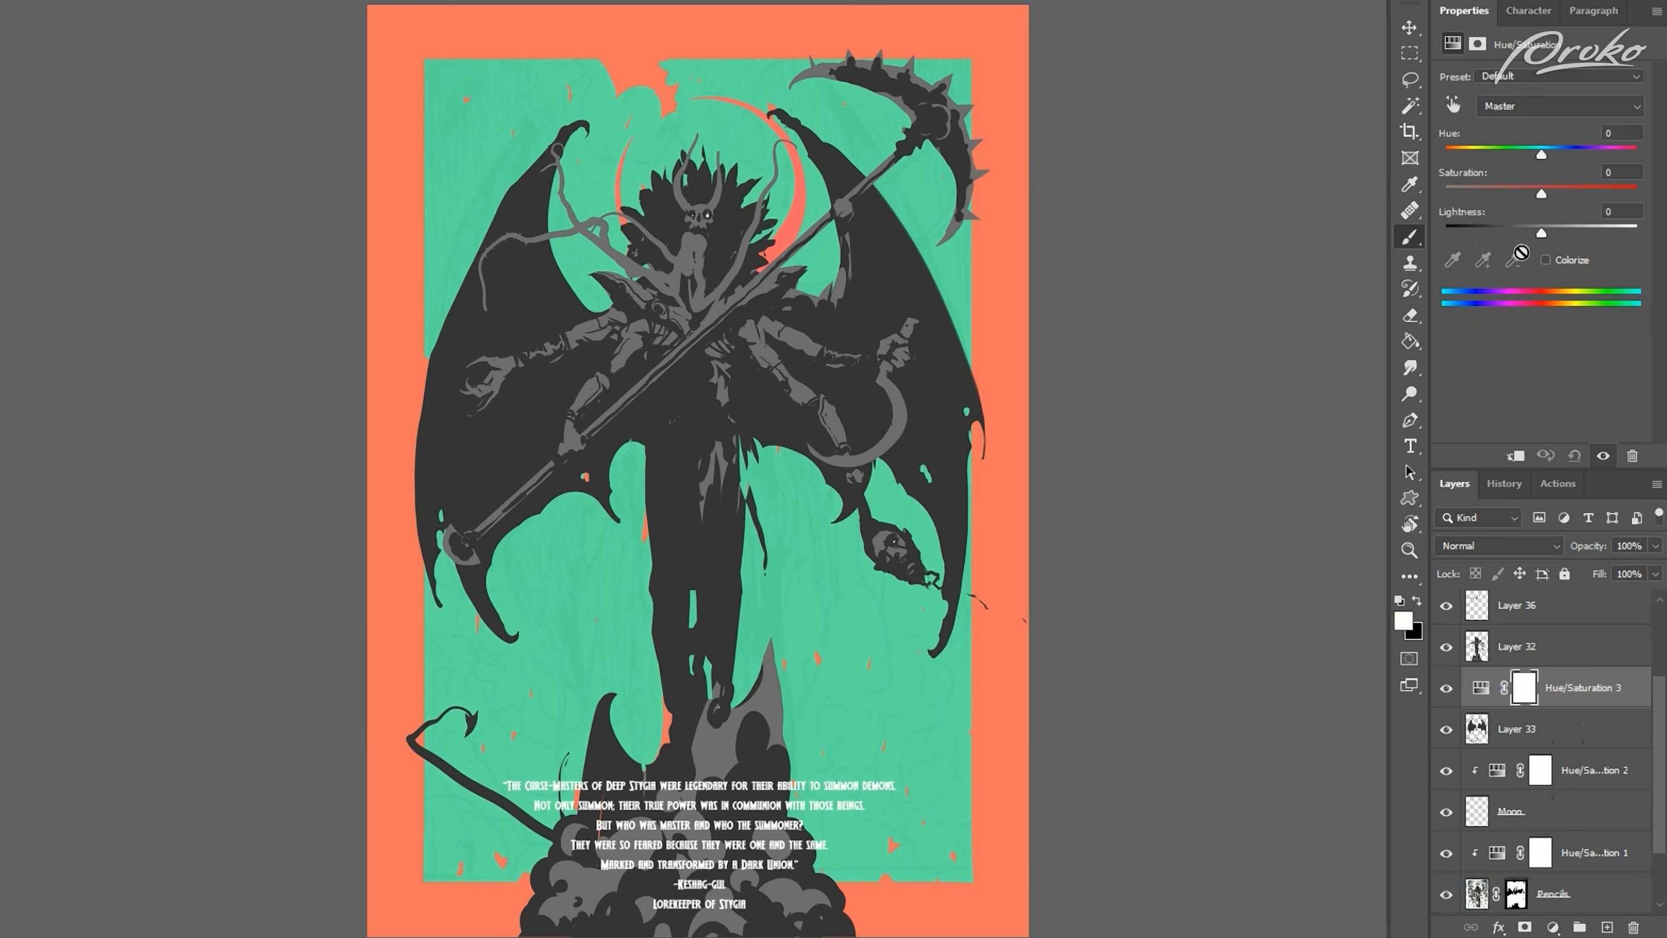
click(1545, 261)
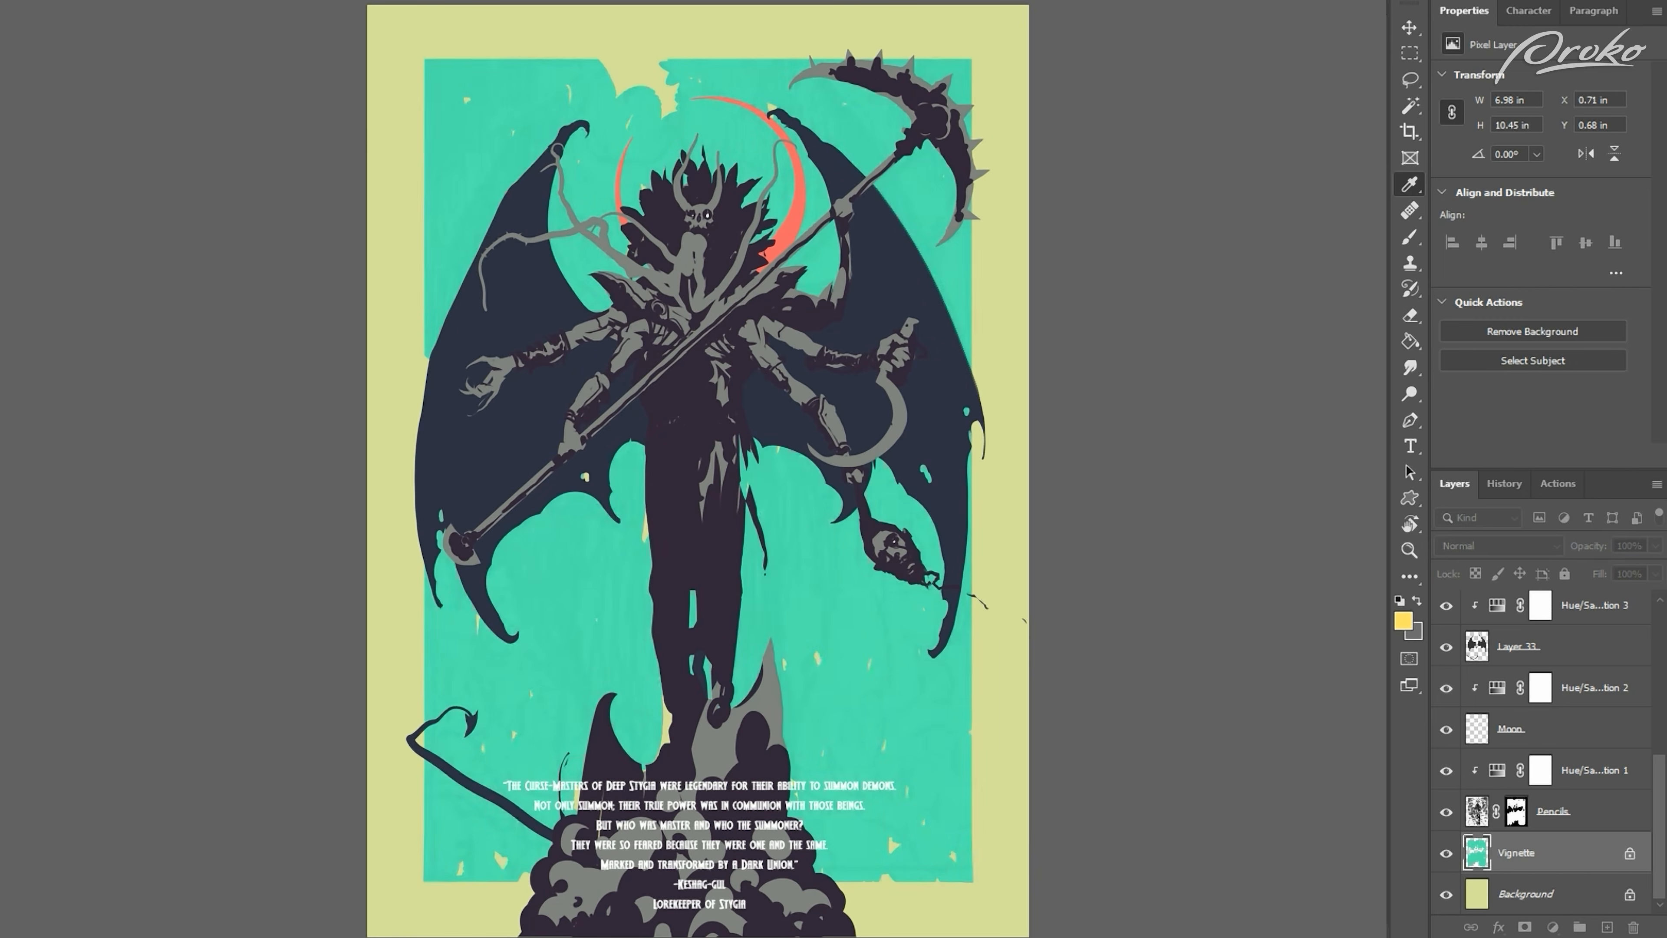
click(1439, 702)
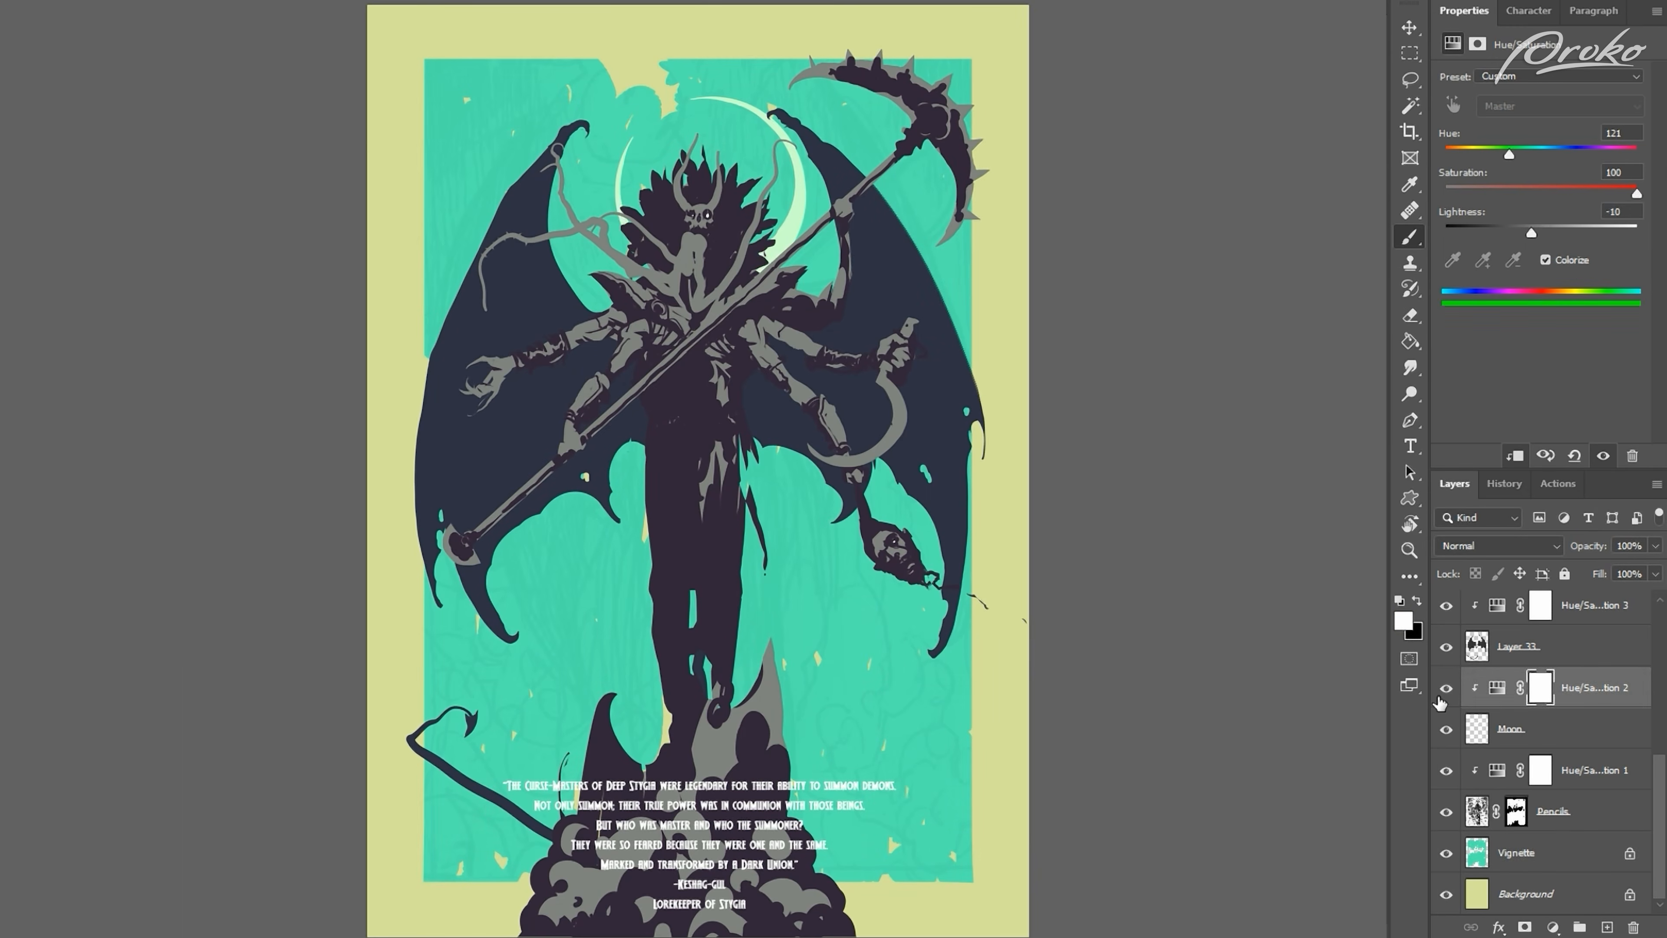
Step: Shift the figure layers' neutrals toward purple with clipped Selective Color adjustments and mute the whole poster with an overall Hue/Saturation adjustment
scroll(1460, 653, up, 1)
click(1460, 650)
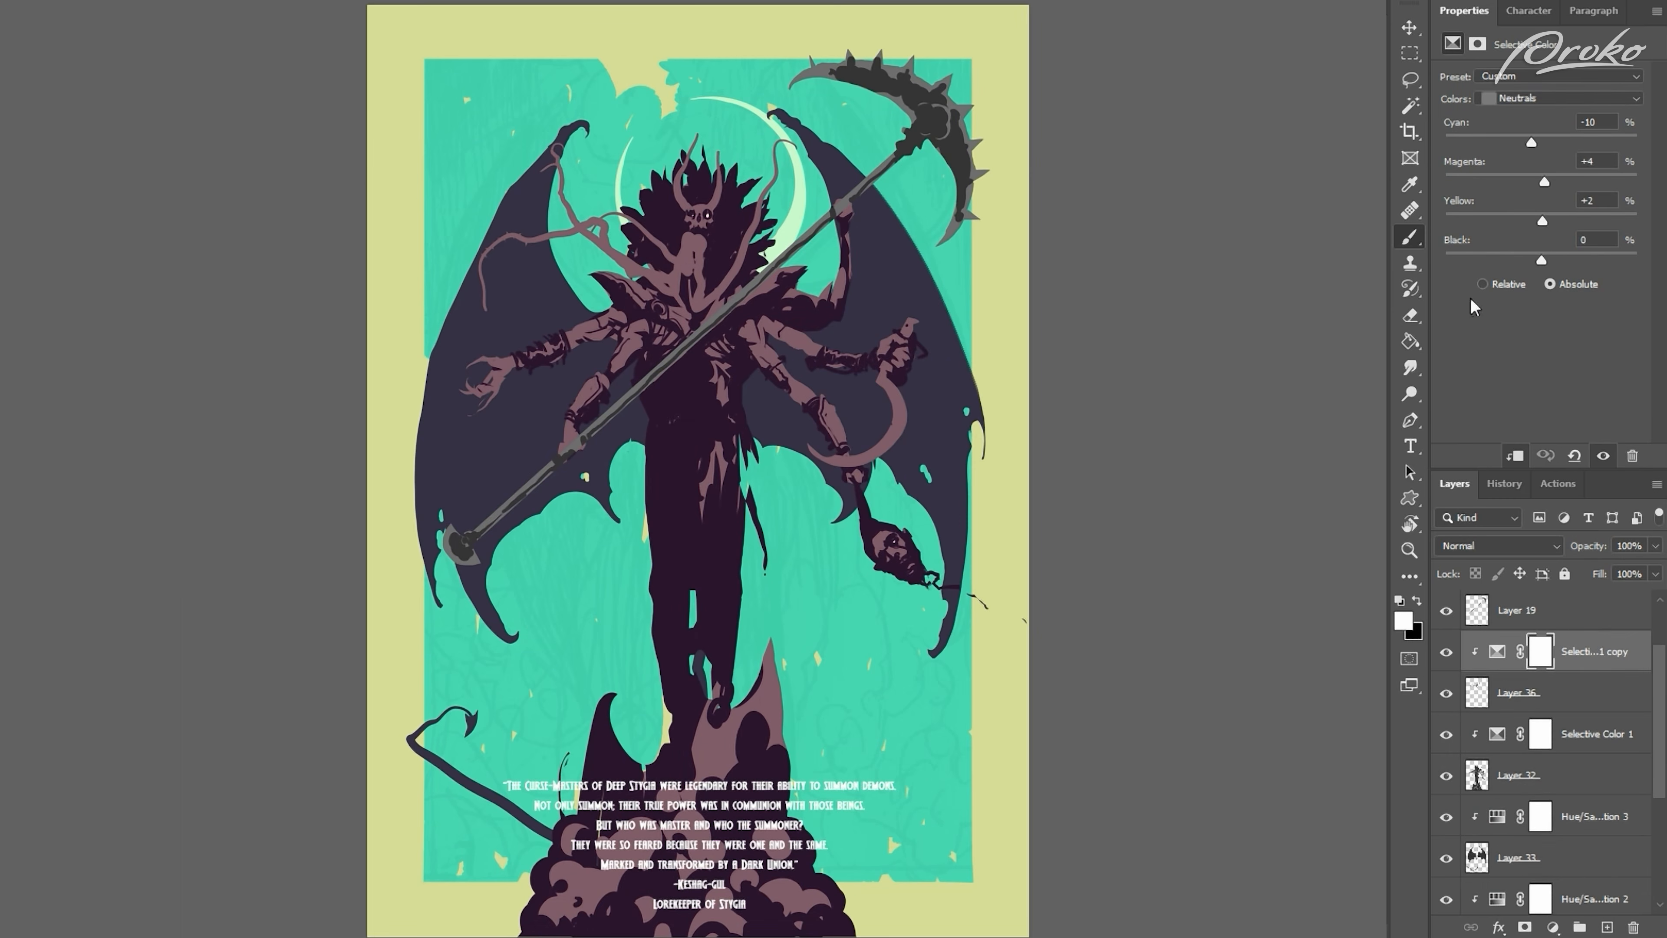
drag(1589, 692, 1581, 646)
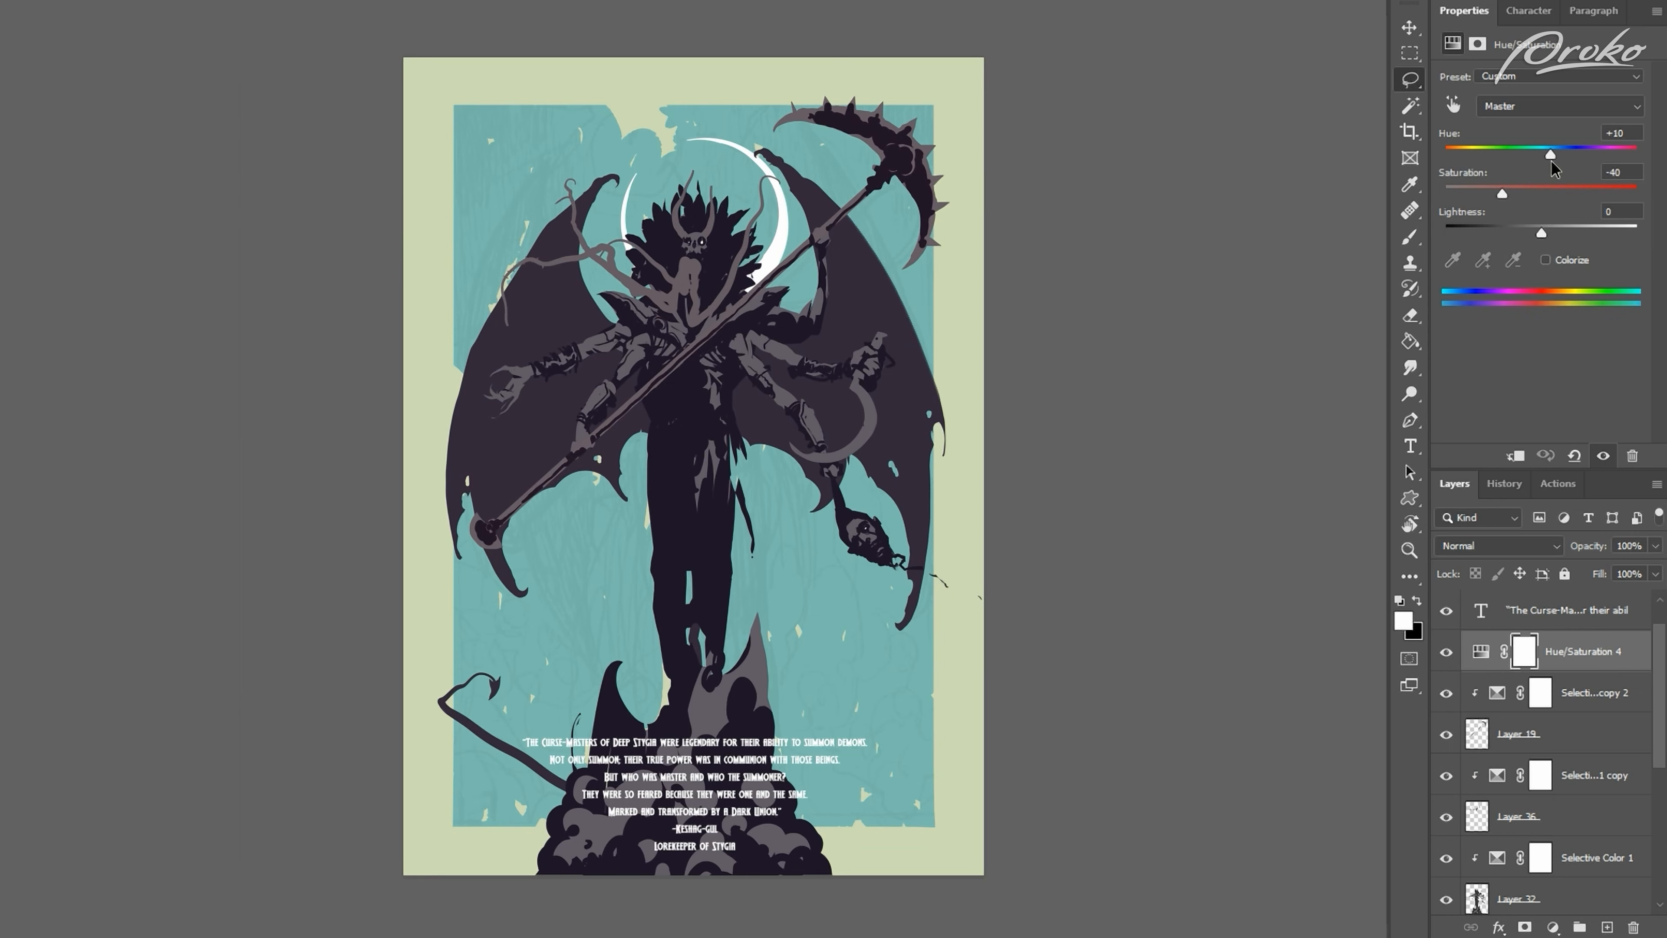
drag(1530, 179, 1542, 196)
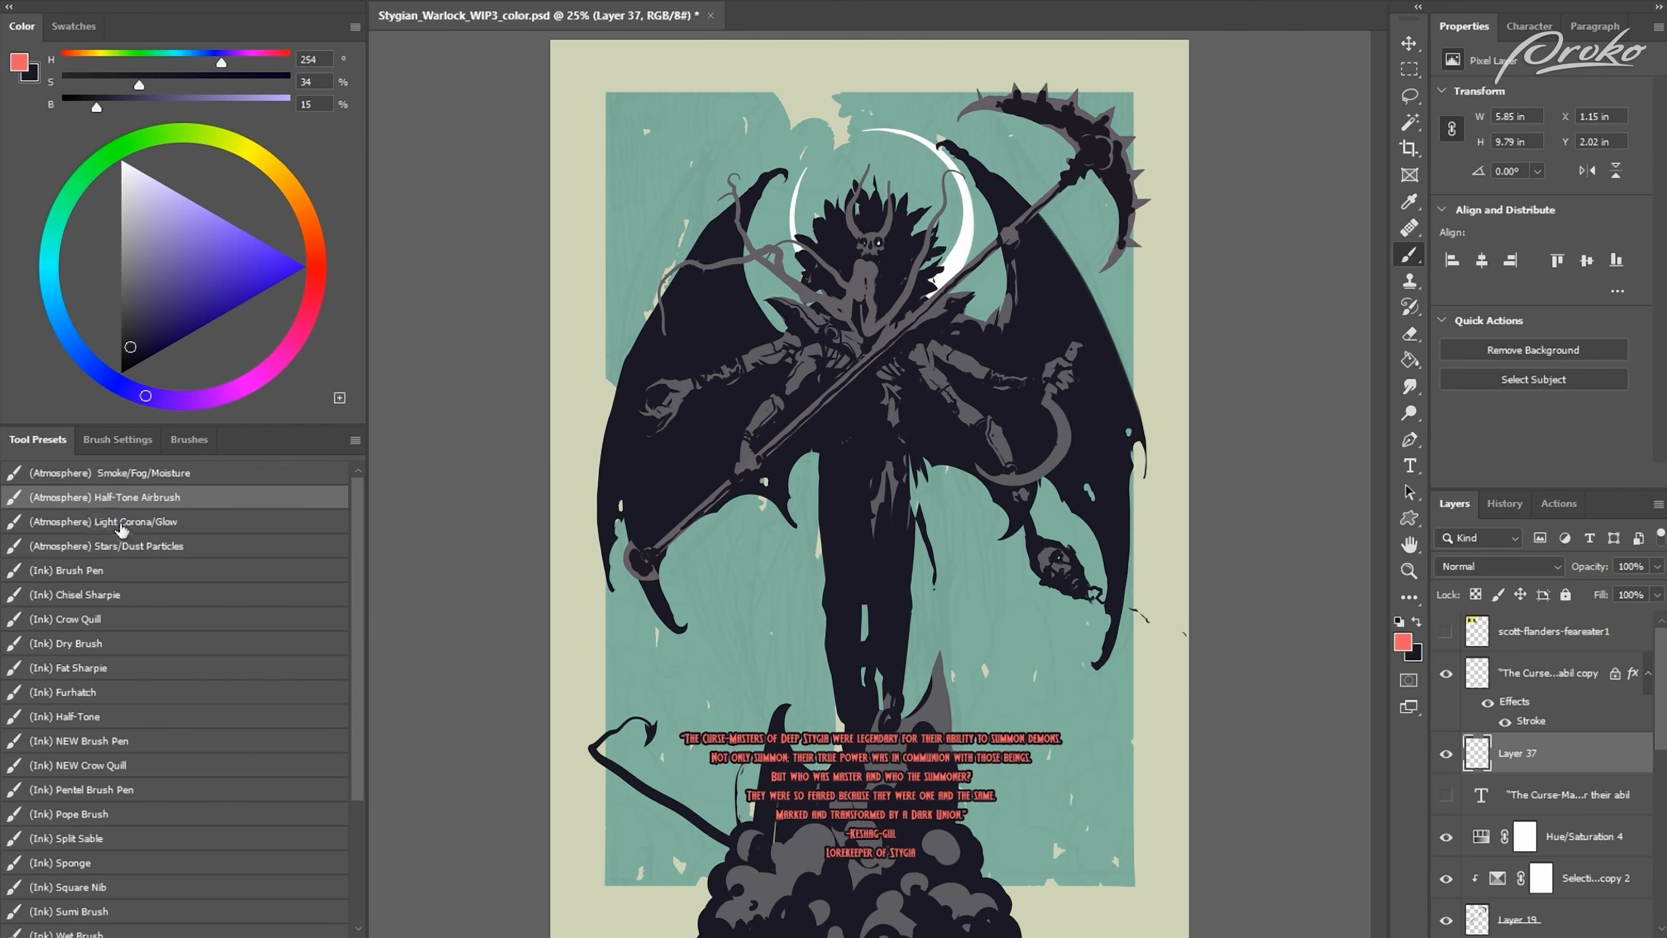
Step: Glaze coral red over the figure's open, scythe, sickle and head-holding hands with a large soft atmosphere brush on Layer 37
key(bracketright)
key(bracketright)
key(bracketright)
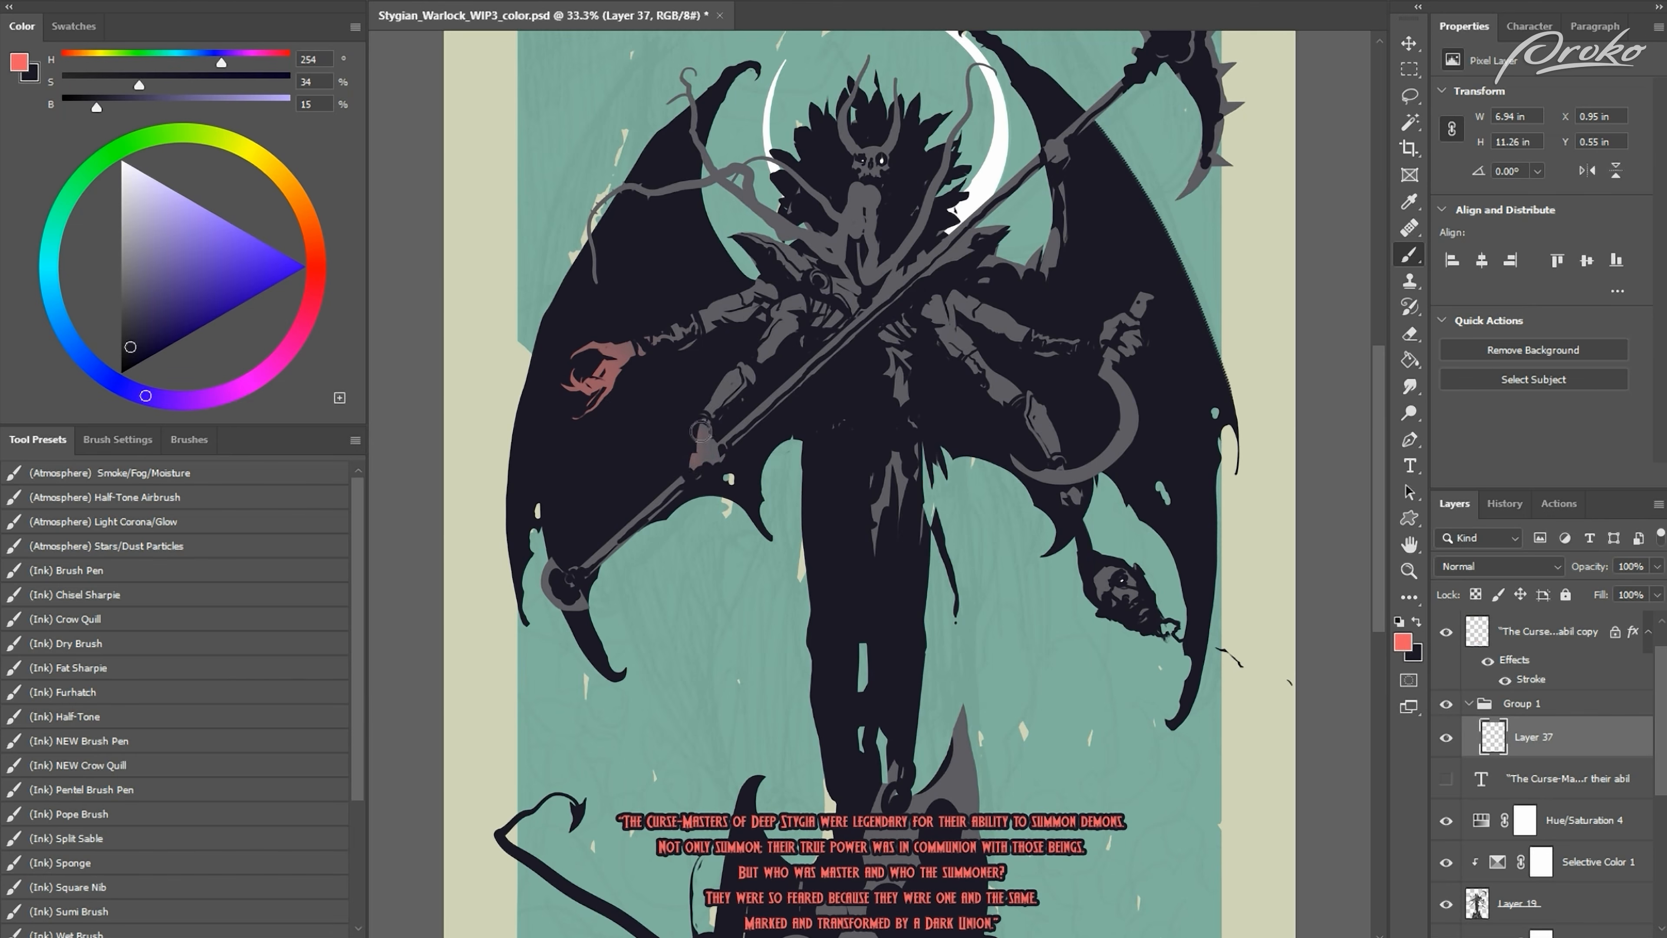
drag(700, 430, 705, 468)
drag(1063, 496, 1087, 493)
drag(1109, 302, 1142, 352)
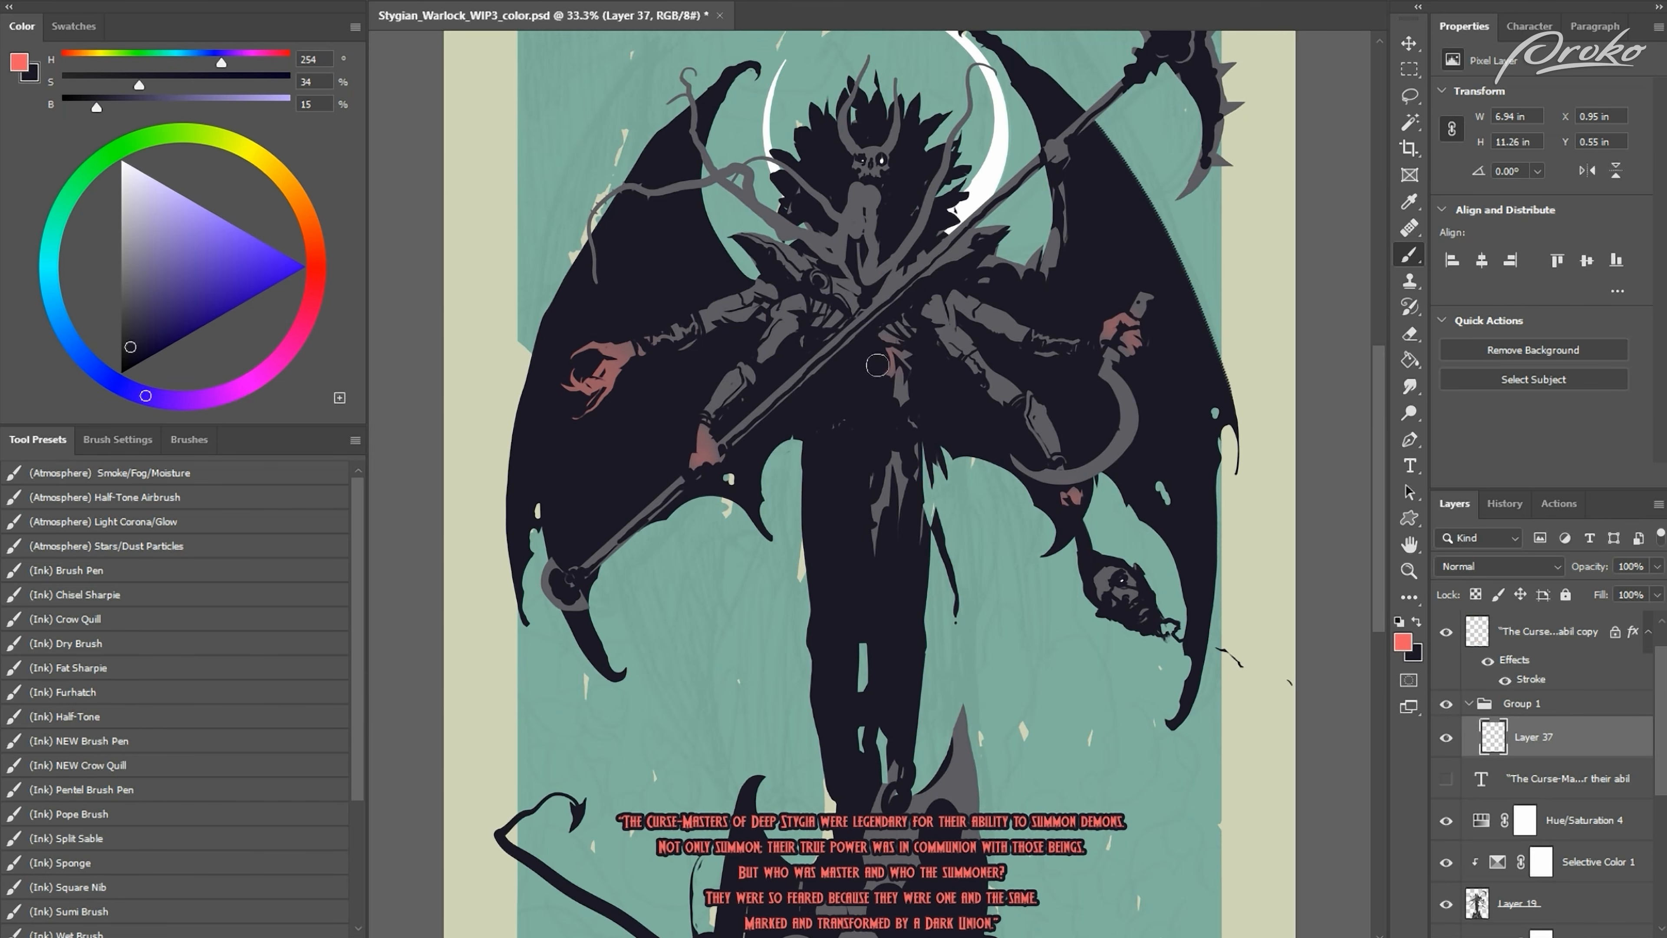
Step: Glaze coral red over the skull's two horns and its face
key(ctrl+minus)
key(ctrl+plus)
drag(867, 63, 850, 150)
drag(893, 80, 897, 145)
Step: Paint coral red along the branching tendrils on both sides of the skull and over the throat
key(ctrl+minus)
key(ctrl+plus)
key(bracketright)
key(bracketright)
key(bracketright)
key(bracketright)
key(bracketright)
key(bracketright)
mouse_move(687, 78)
mouse_down()
mouse_move(704, 143)
mouse_move(630, 185)
mouse_move(687, 135)
mouse_move(830, 238)
mouse_up()
drag(831, 230, 794, 187)
mouse_move(973, 75)
mouse_down()
mouse_move(922, 224)
mouse_move(810, 109)
mouse_move(865, 217)
mouse_up()
key(bracketleft)
key(bracketleft)
key(bracketleft)
key(bracketleft)
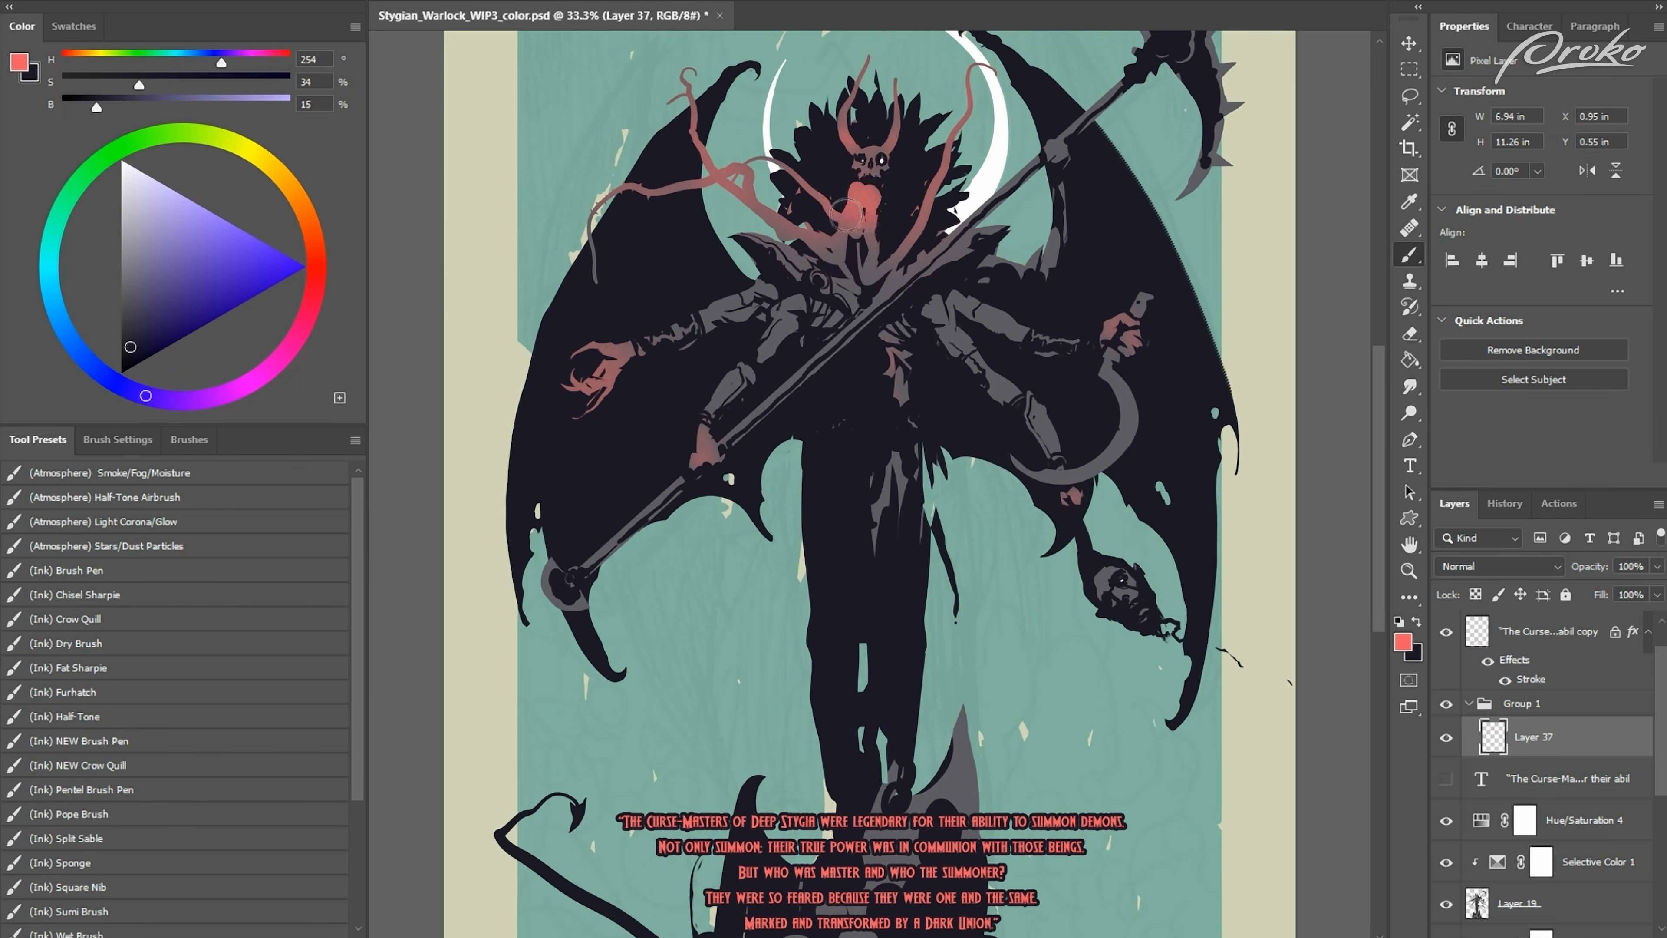
Step: Strengthen the coral red on the tendrils and throat and blend it down over the chest and shoulders
key(ctrl+minus)
key(bracketright)
key(bracketright)
key(bracketright)
drag(865, 295, 832, 308)
drag(736, 236, 794, 284)
mouse_move(755, 258)
mouse_down()
mouse_move(646, 309)
mouse_move(686, 266)
mouse_move(776, 255)
mouse_move(696, 204)
mouse_move(868, 168)
mouse_up()
mouse_move(887, 228)
mouse_down()
mouse_move(889, 190)
mouse_move(878, 322)
mouse_up()
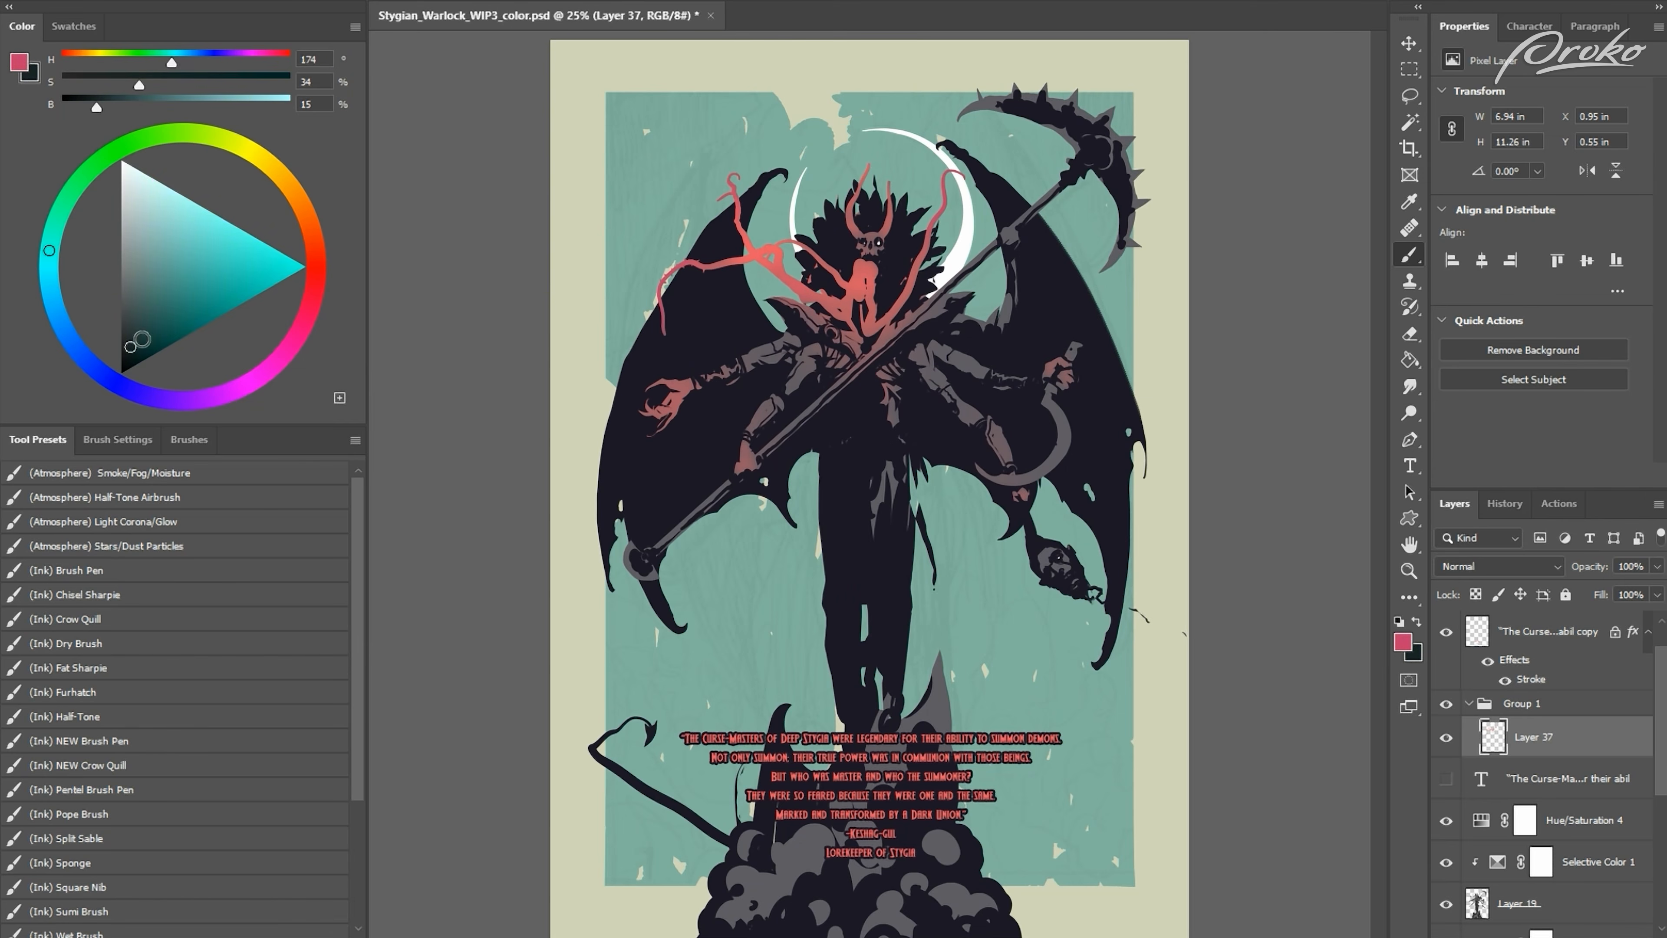
Step: Pick a teal (H 173, S 95, B 61) and glaze it over the upper arms on both sides
click(223, 305)
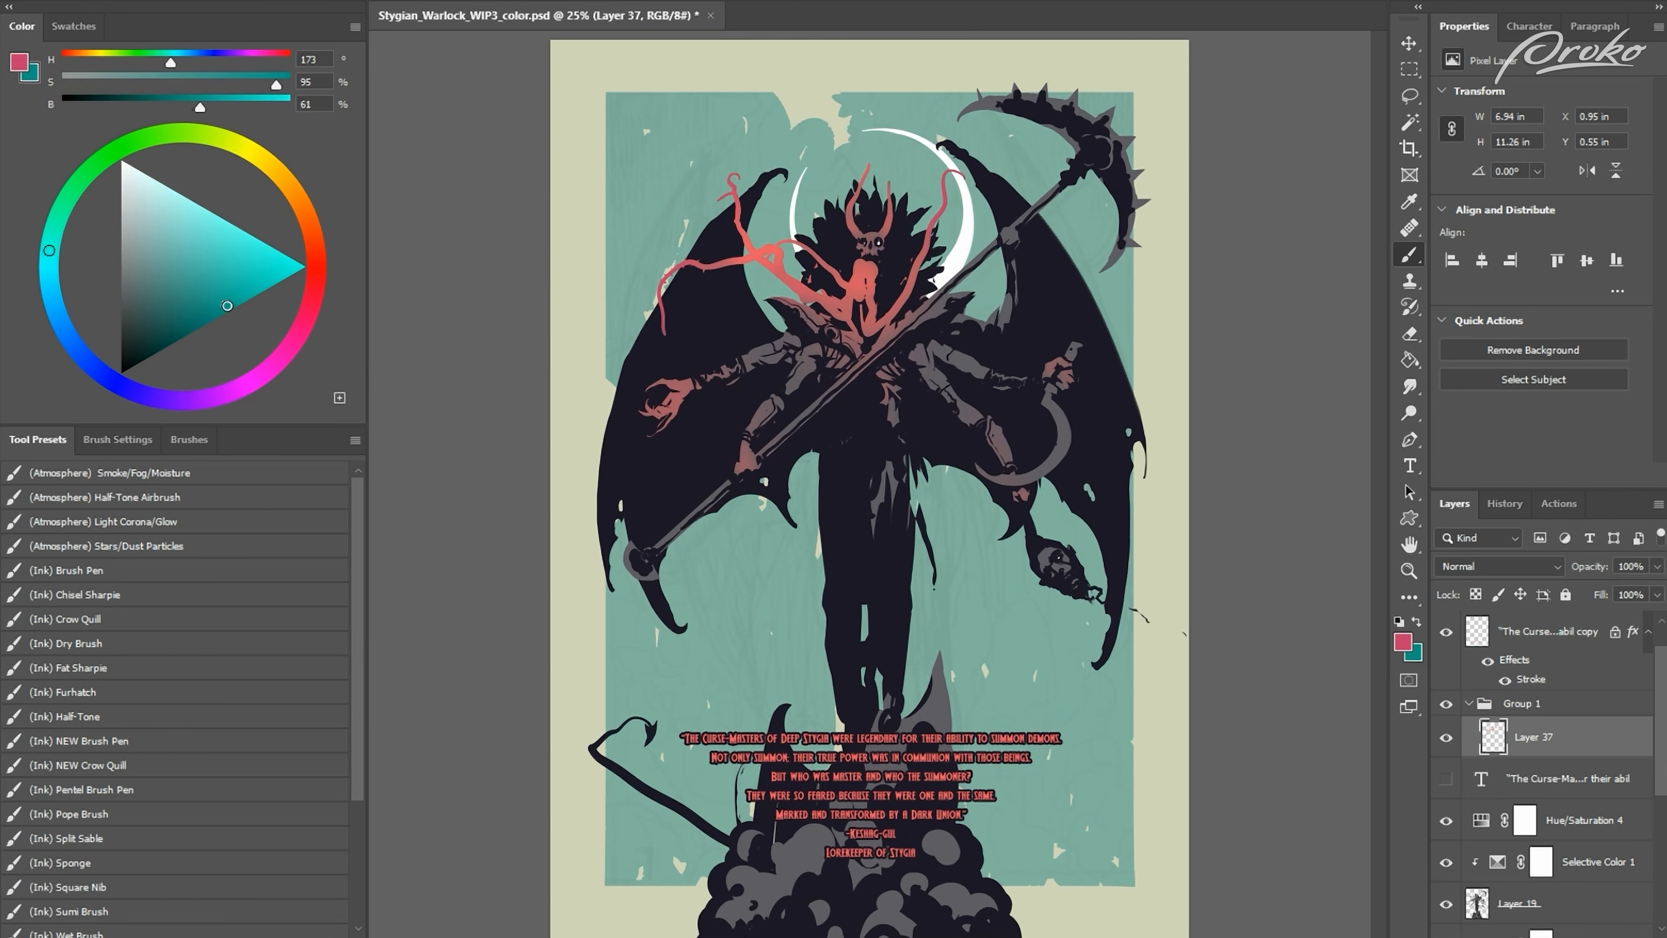
key(x)
click(271, 166)
drag(798, 381, 755, 356)
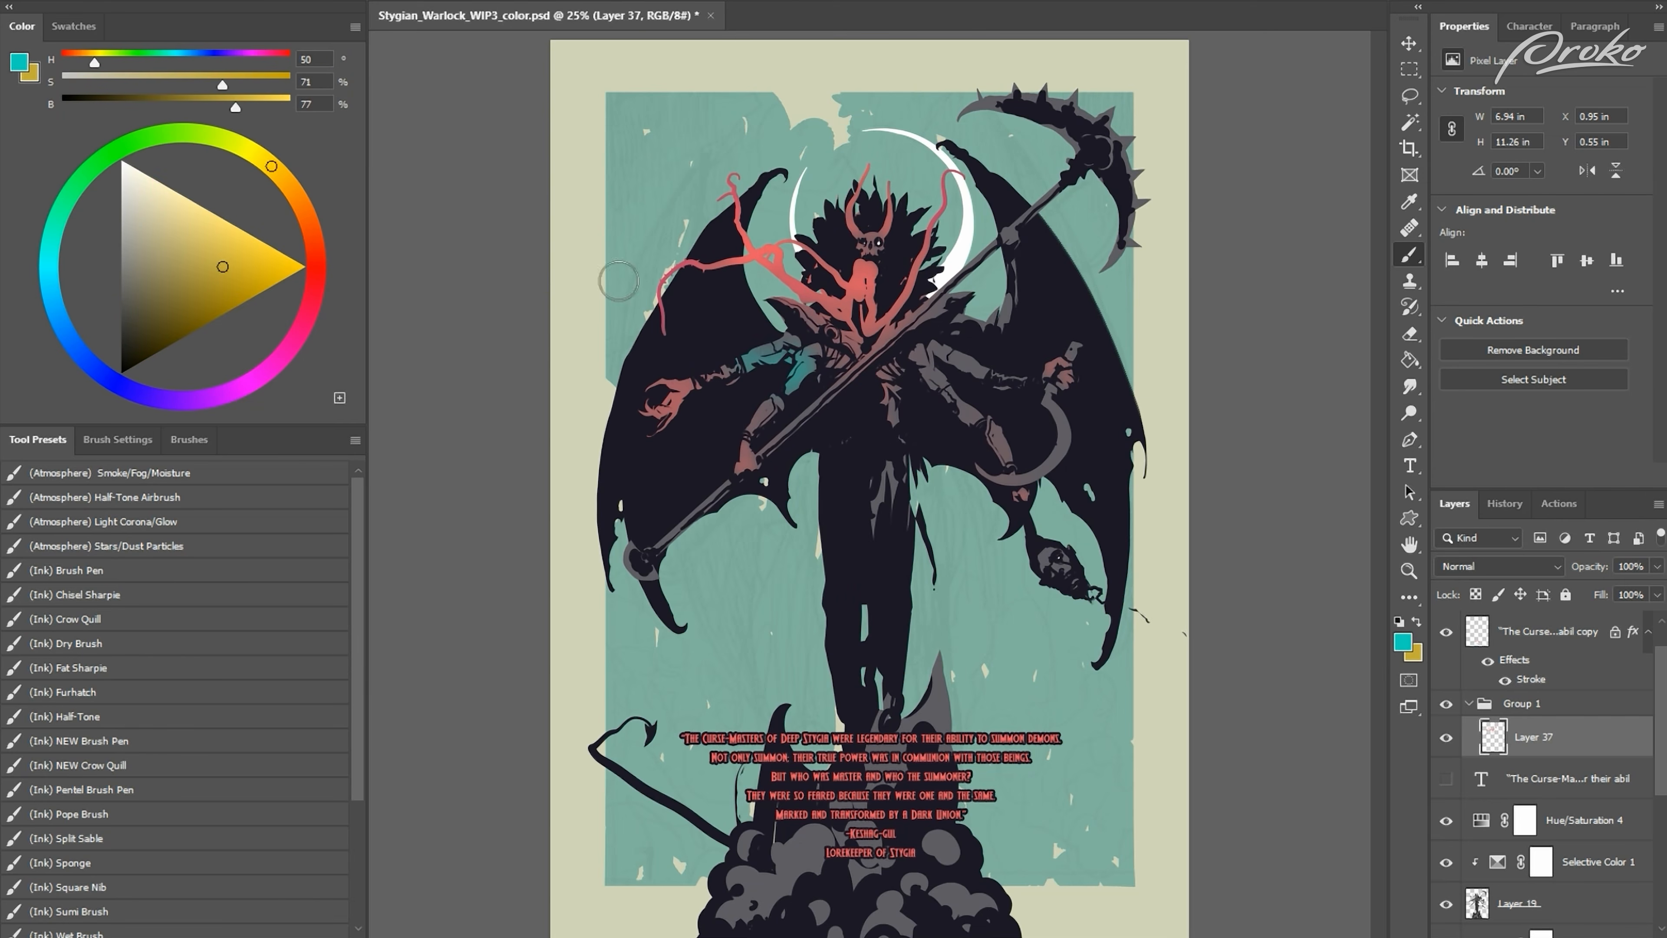
drag(924, 370, 943, 393)
Step: Flip the canvas horizontally and check the red and teal accents at different magnifications
key(ctrl+minus)
key(ctrl+plus)
key(ctrl+minus)
key(ctrl+shift+h)
key(ctrl+plus)
key(ctrl+plus)
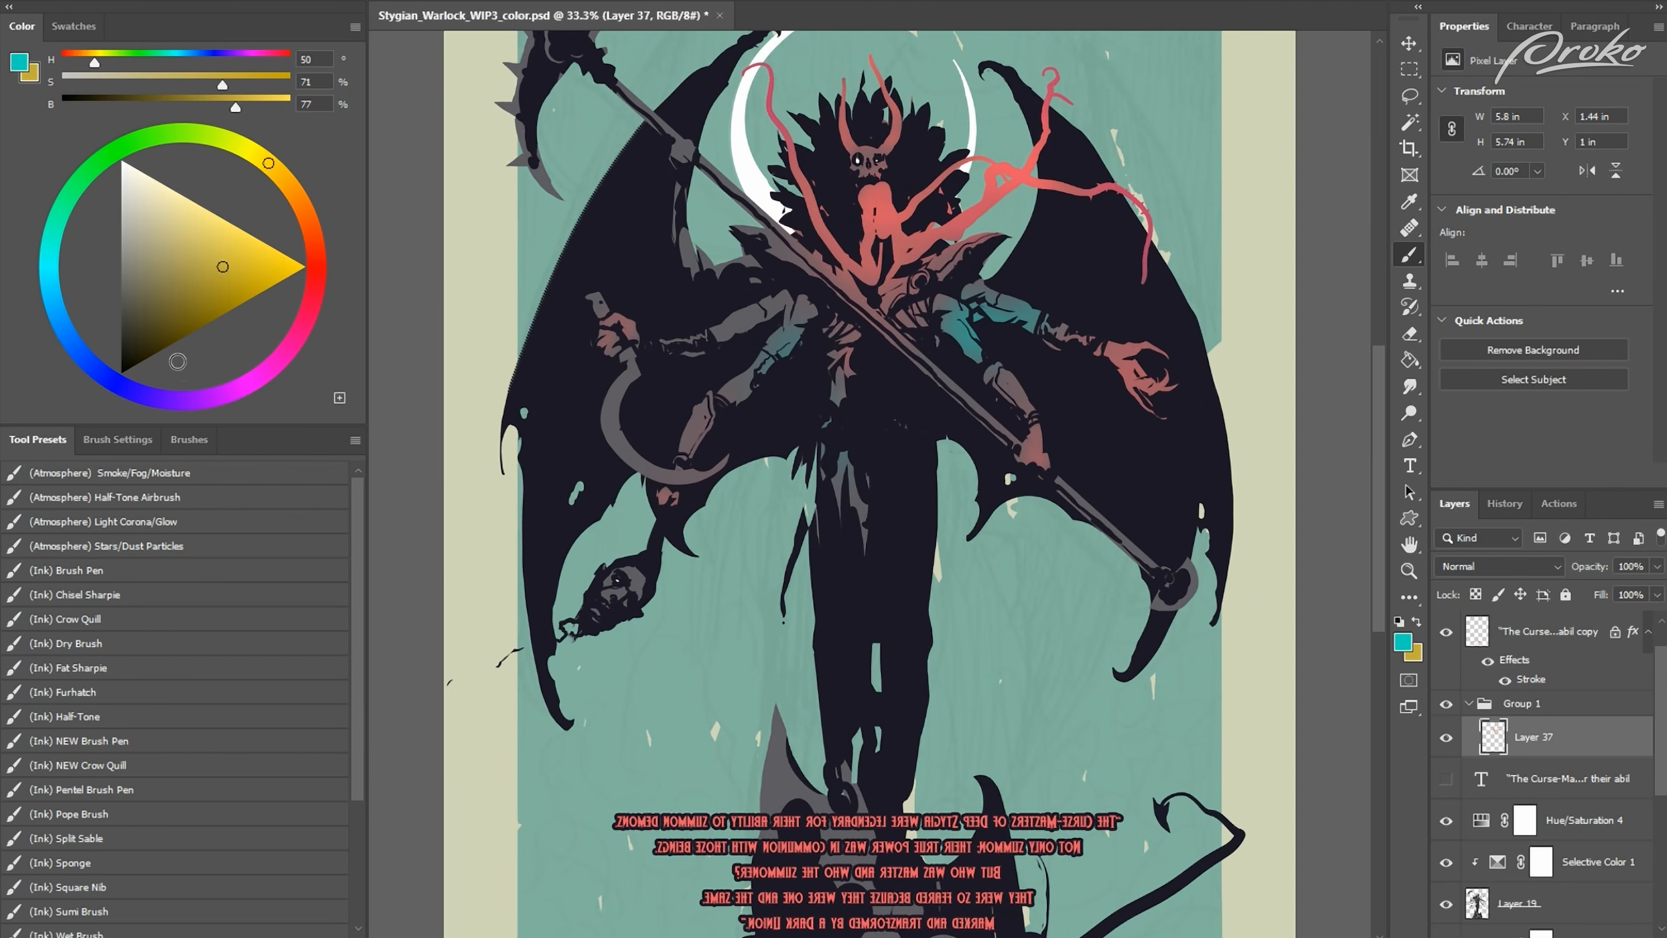
Step: Pick a magenta (H 331, S 95, B 87) and glaze it over the red accents of the figure
drag(630, 582, 654, 719)
click(300, 335)
click(275, 277)
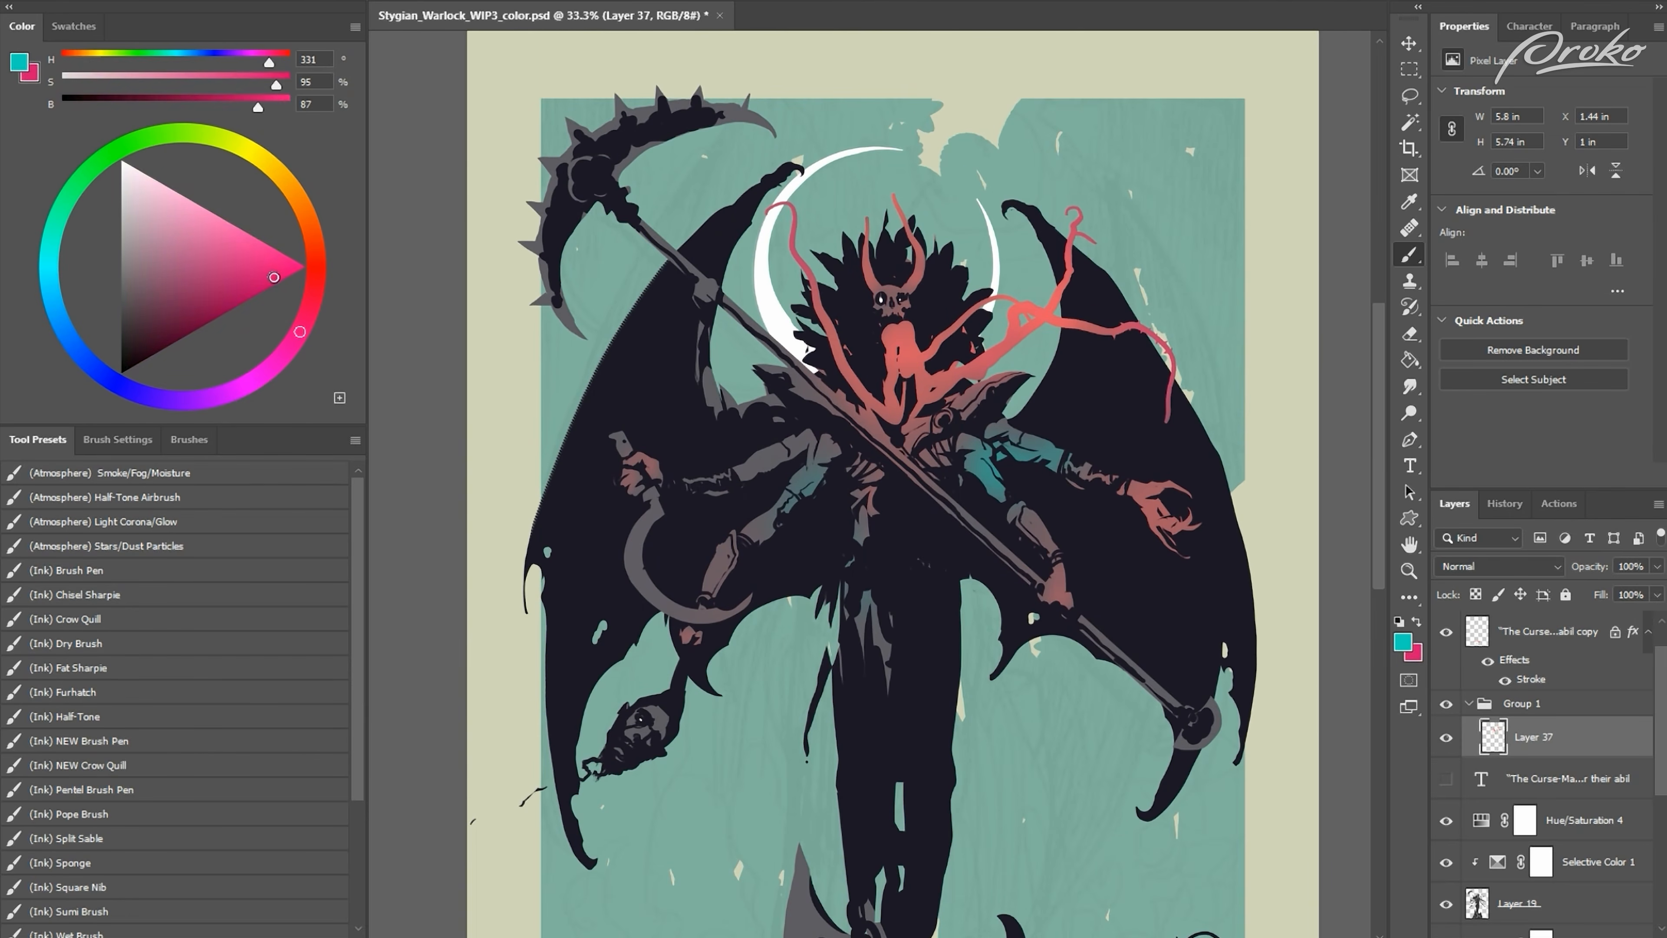
key(x)
key(ctrl+plus)
drag(606, 563, 600, 735)
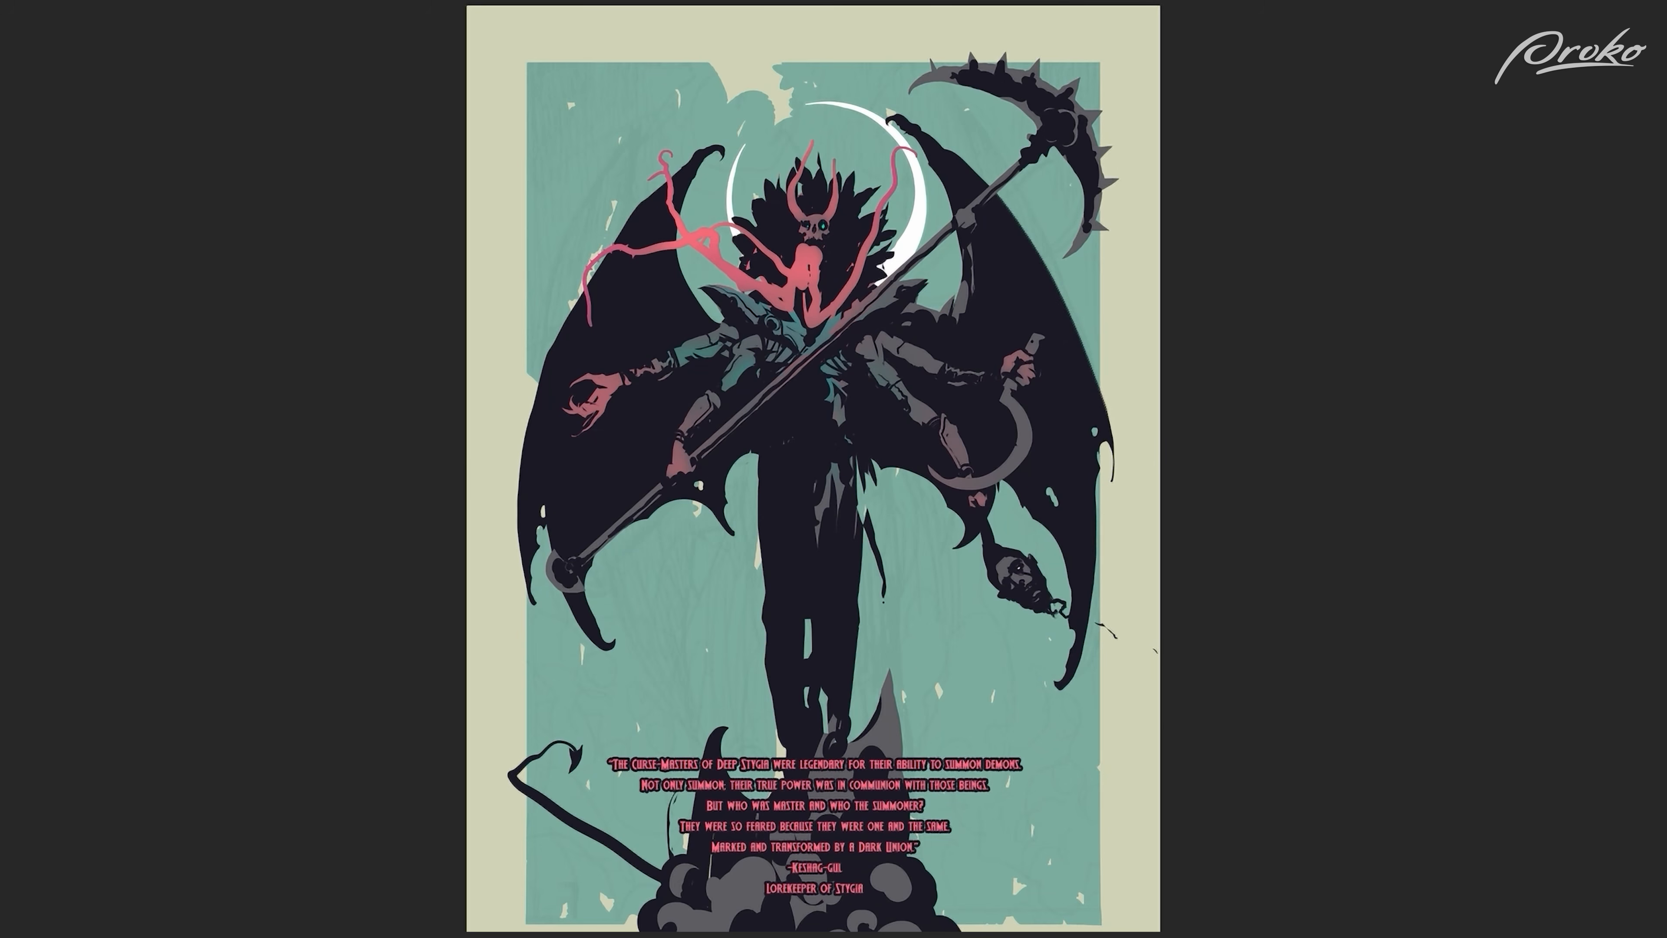